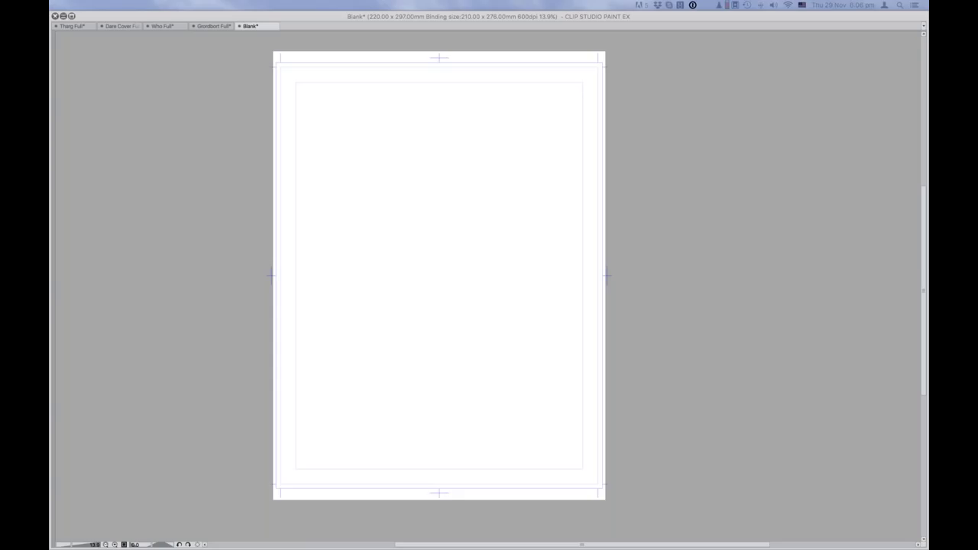
Show the hidden palettes and arrange the Color Wheel, Layer, Layer Property and Sub Tool palettes beside the canvas.
key(Tab)
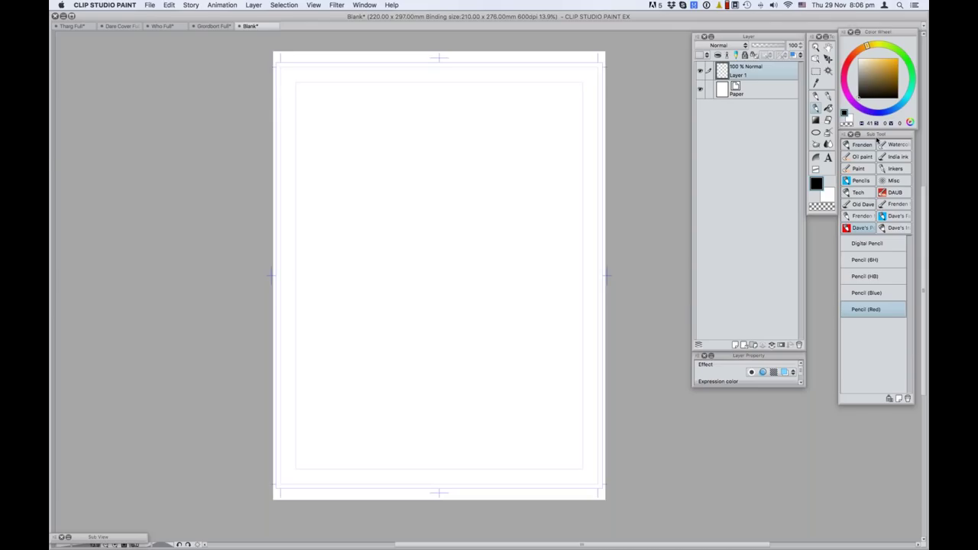
mouse_move(883, 132)
mouse_down()
mouse_move(891, 172)
mouse_move(882, 129)
mouse_up()
drag(898, 35, 898, 36)
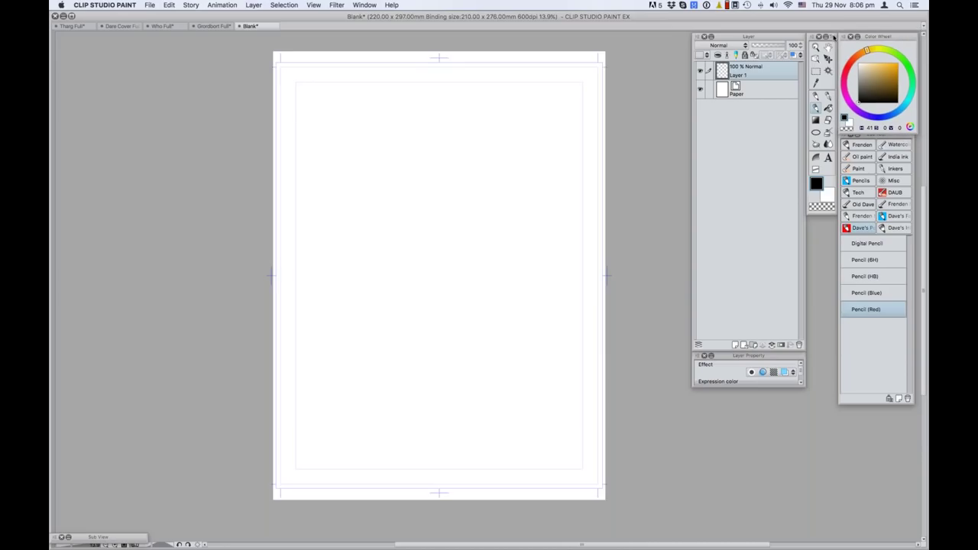
mouse_move(777, 38)
mouse_down()
mouse_move(741, 39)
mouse_move(779, 39)
mouse_up()
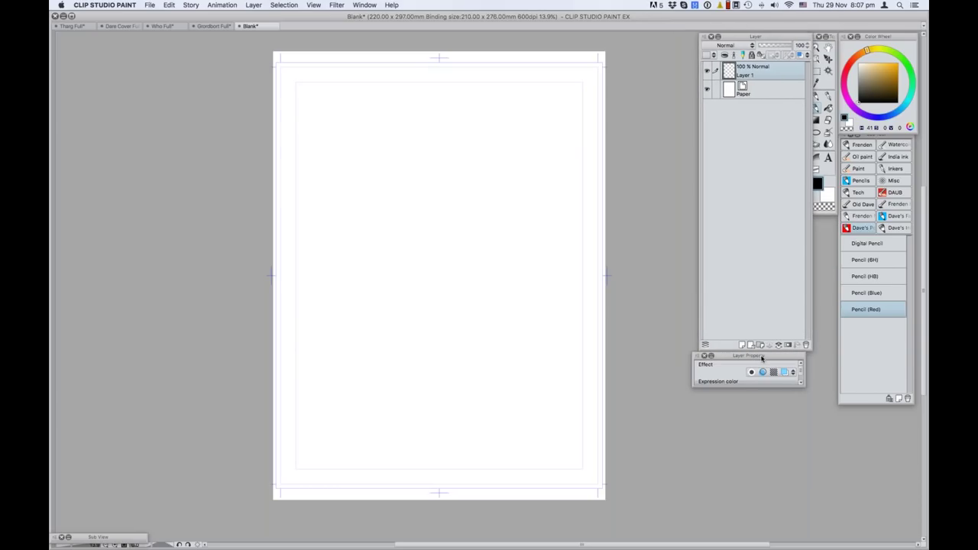
drag(761, 358, 771, 359)
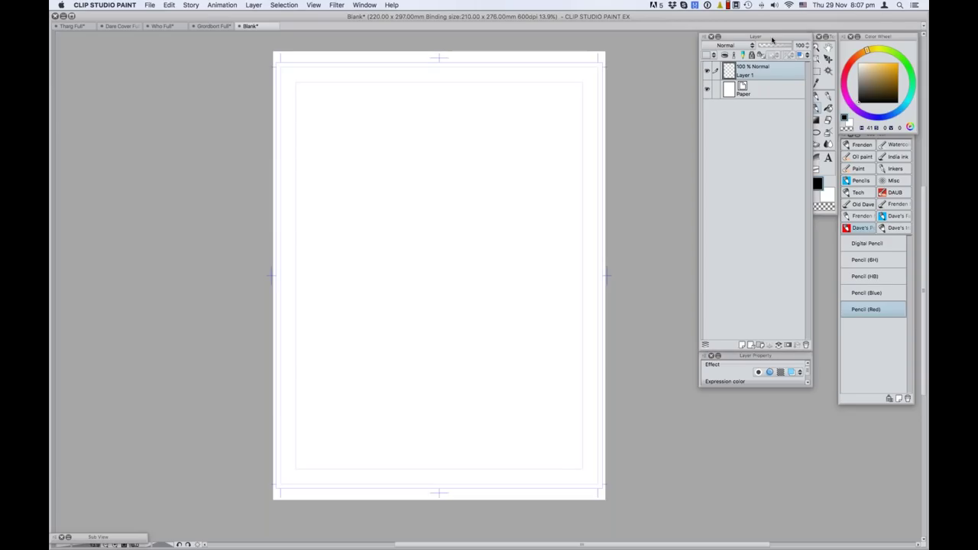
drag(772, 39, 764, 38)
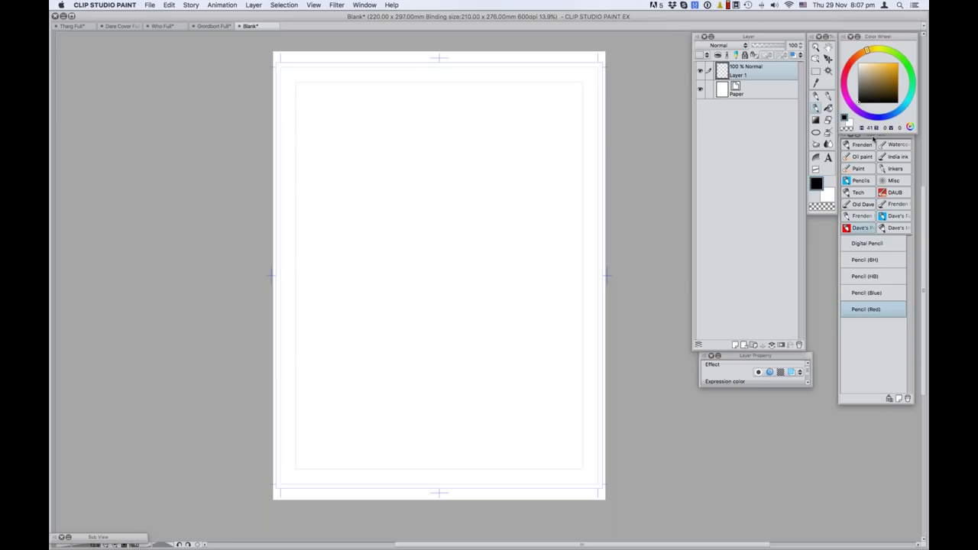
mouse_move(876, 139)
mouse_down()
mouse_move(870, 160)
mouse_move(781, 212)
mouse_move(808, 223)
mouse_move(884, 148)
mouse_move(875, 148)
mouse_up()
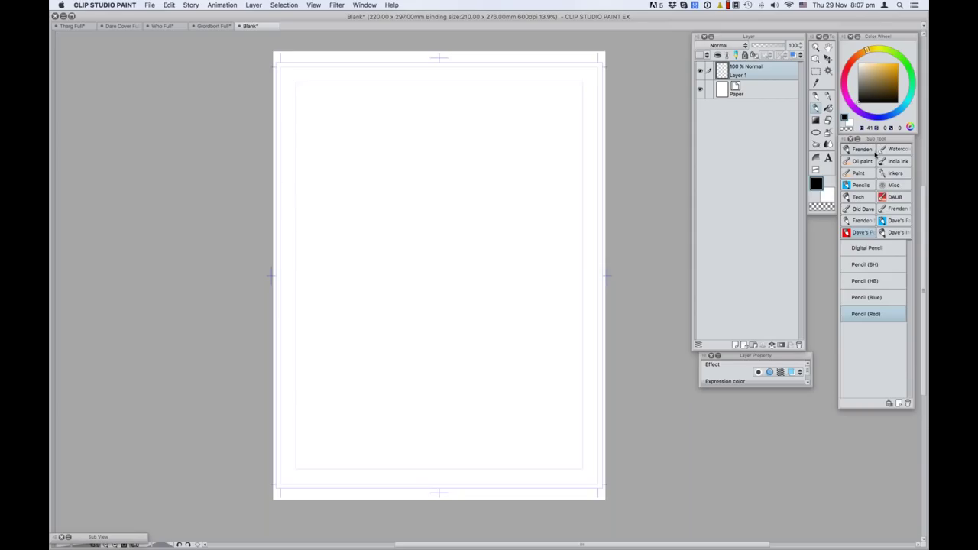
Examine the brushes in the Frenden, watercolour, India ink, Paint, Pencils, Misc and Tech groups.
click(864, 150)
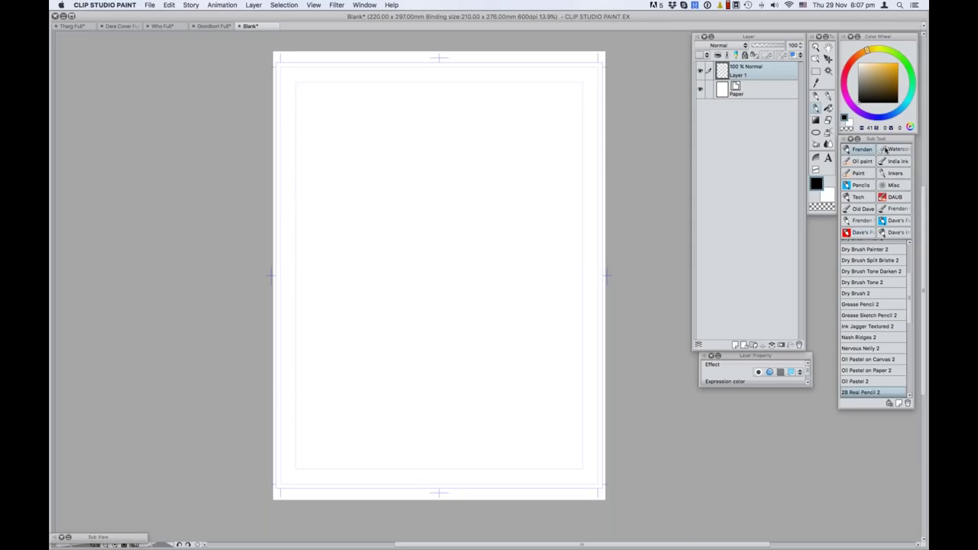
click(896, 150)
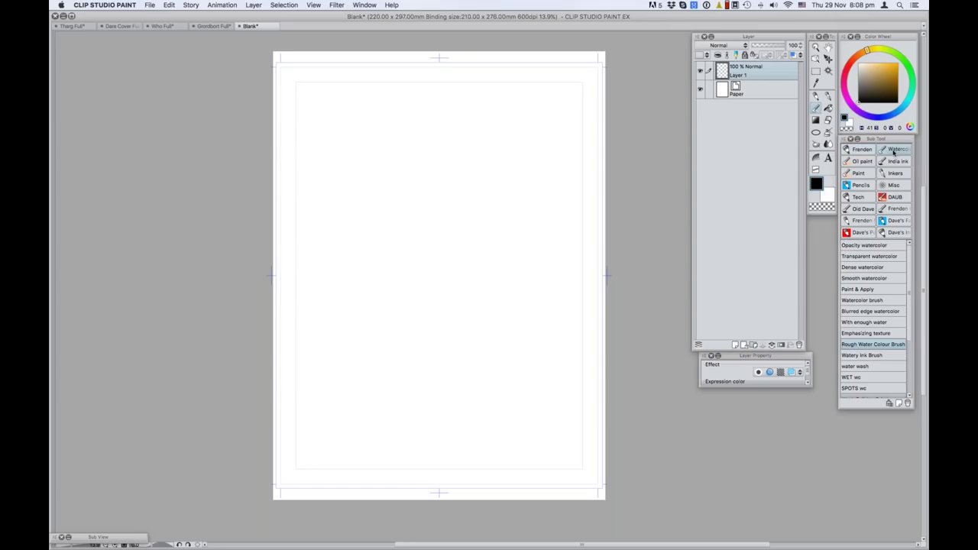
click(894, 162)
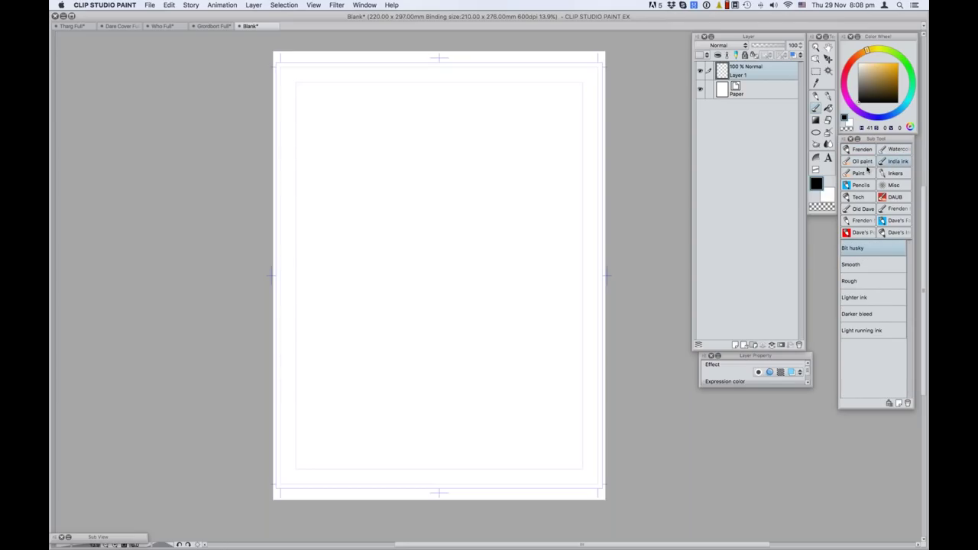
click(864, 173)
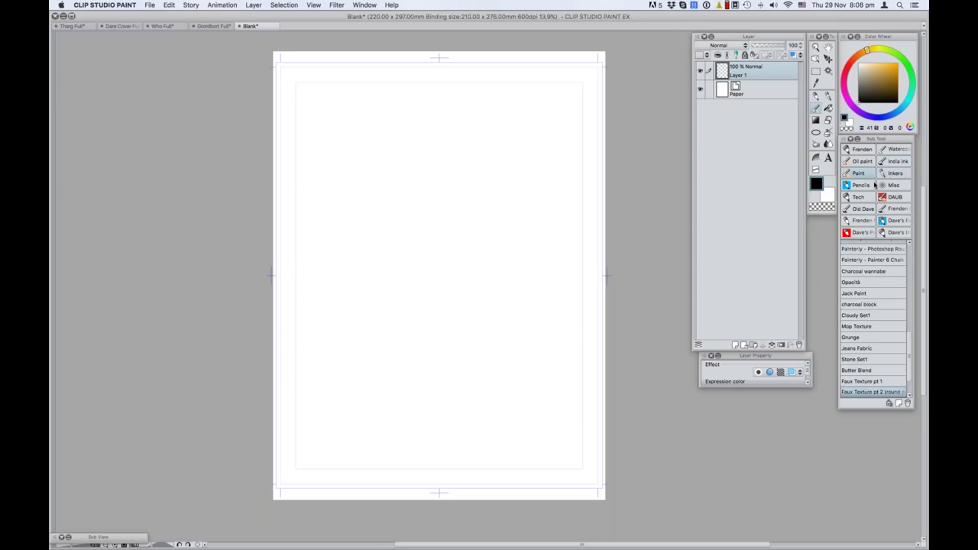
click(871, 186)
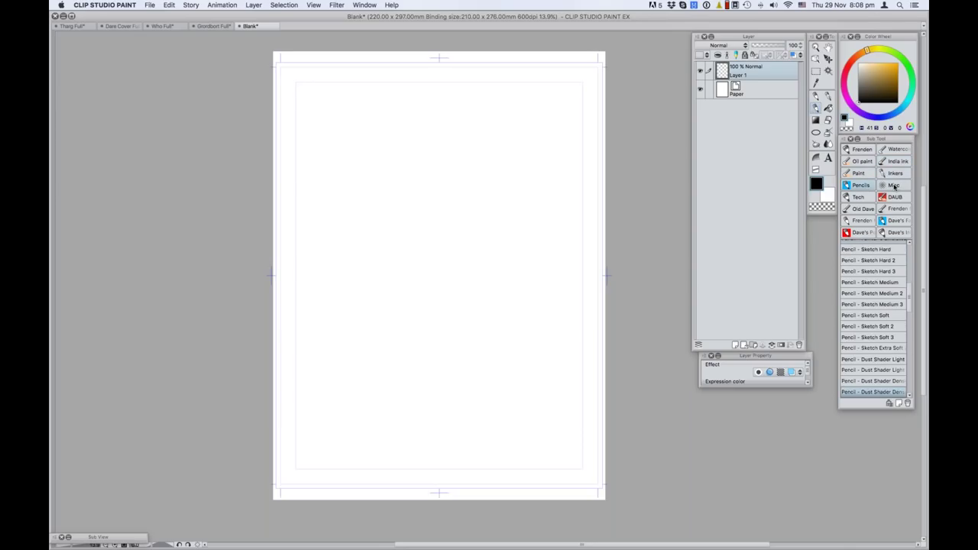
click(894, 186)
click(868, 198)
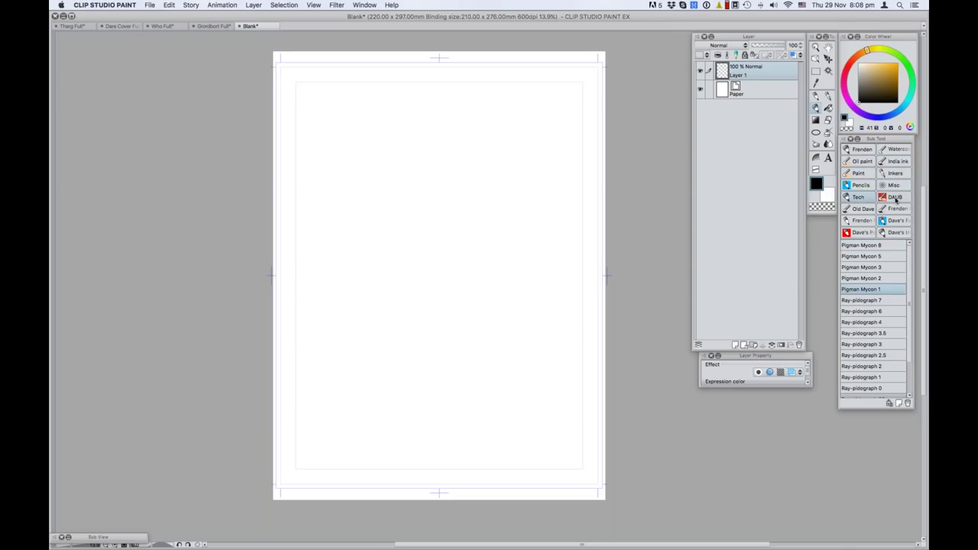
Lengthen the Sub Tool palette so the full custom favourites list fits, and open the custom pencil group containing Digital Pencil.
click(899, 222)
drag(874, 410, 870, 527)
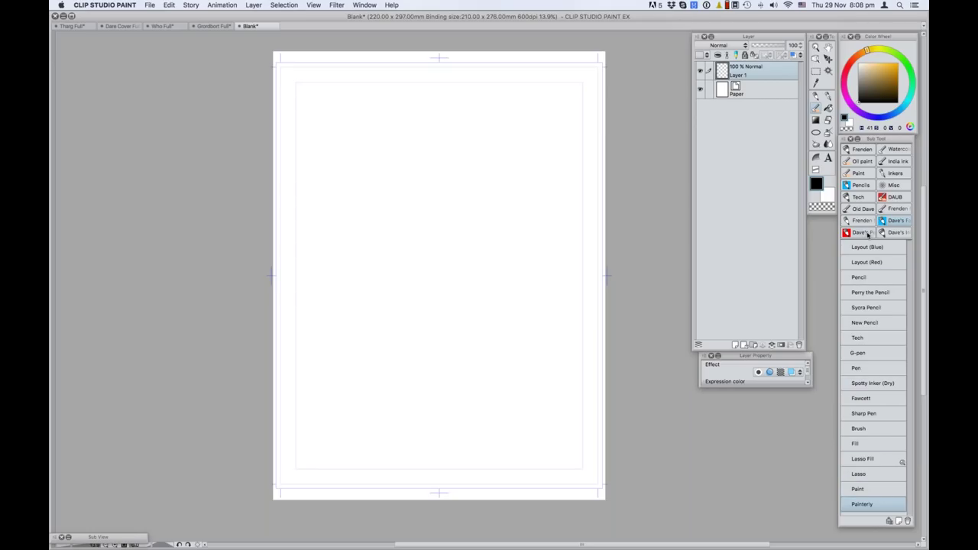
click(861, 233)
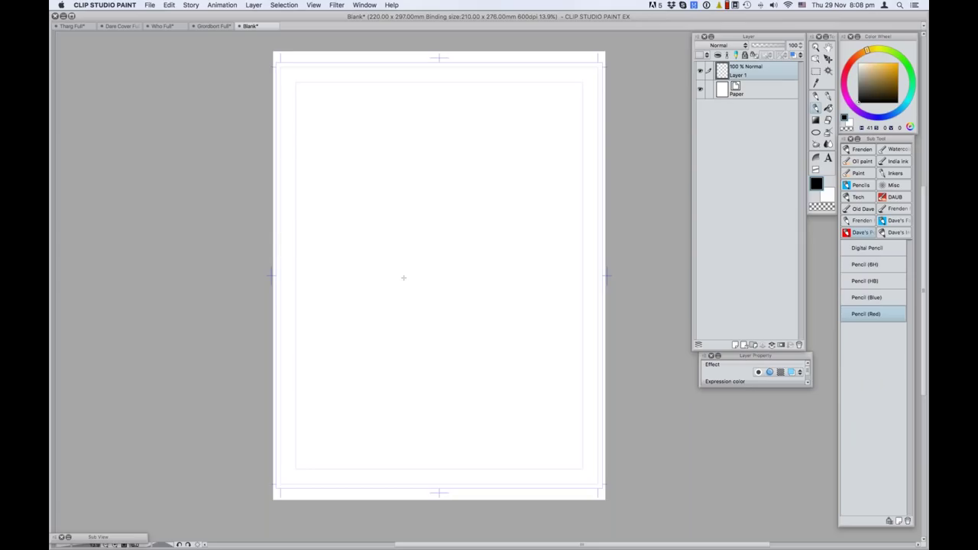
Draw a loose squiggle and a three-quarter male head with ear, eyes and nose on the upper page using Digital Pencil.
click(872, 251)
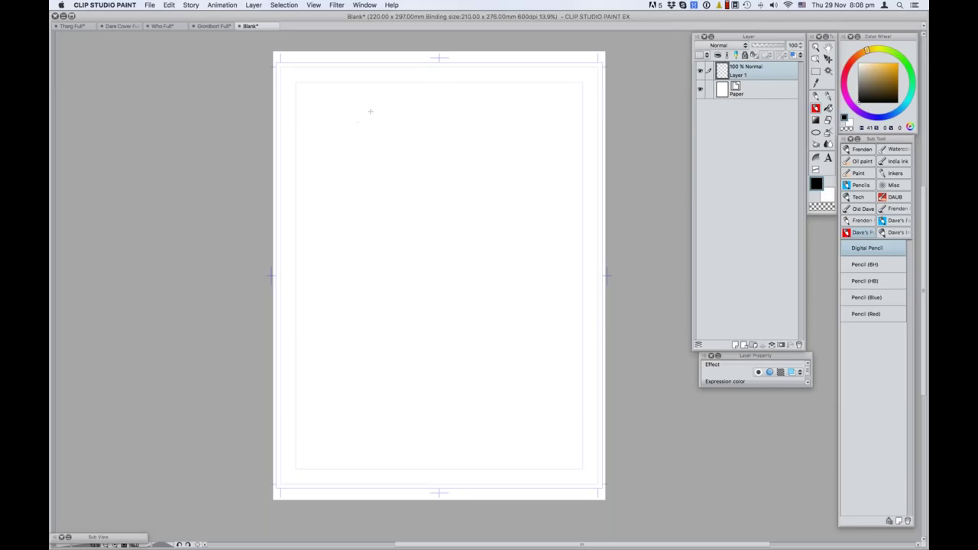
mouse_move(375, 112)
mouse_down()
mouse_move(348, 153)
mouse_move(499, 168)
mouse_move(506, 140)
mouse_move(424, 115)
mouse_move(440, 202)
mouse_move(455, 208)
mouse_move(512, 170)
mouse_up()
mouse_move(426, 120)
mouse_down()
mouse_move(513, 126)
mouse_move(516, 169)
mouse_up()
mouse_move(510, 121)
mouse_down()
mouse_move(514, 164)
mouse_move(418, 120)
mouse_move(414, 131)
mouse_move(432, 137)
mouse_move(407, 135)
mouse_move(482, 138)
mouse_move(432, 135)
mouse_move(420, 151)
mouse_move(433, 165)
mouse_move(419, 171)
mouse_move(443, 164)
mouse_move(448, 139)
mouse_move(415, 174)
mouse_move(421, 219)
mouse_move(443, 225)
mouse_move(492, 199)
mouse_up()
mouse_move(504, 139)
mouse_down()
mouse_move(496, 200)
mouse_move(516, 136)
mouse_move(519, 167)
mouse_move(501, 174)
mouse_move(524, 170)
mouse_move(517, 136)
mouse_up()
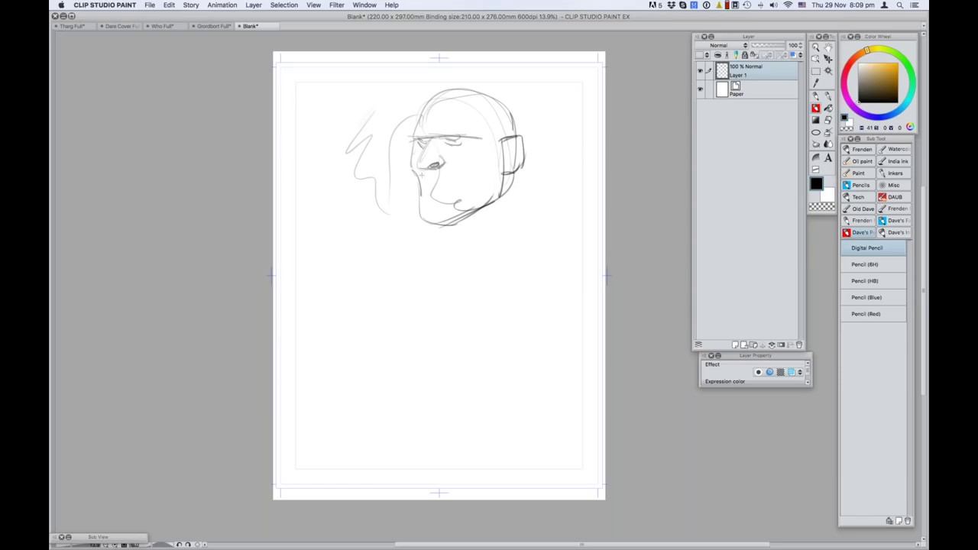
Draw the large head's mouth and hatch shading across its cheek, jaw and chin.
mouse_move(418, 185)
mouse_down()
mouse_move(460, 183)
mouse_move(429, 192)
mouse_move(450, 192)
mouse_move(462, 208)
mouse_up()
drag(501, 158, 481, 175)
drag(501, 171, 480, 188)
drag(500, 187, 480, 200)
mouse_move(479, 200)
mouse_down()
mouse_move(459, 217)
mouse_move(470, 208)
mouse_up()
mouse_move(501, 155)
mouse_down()
mouse_move(489, 141)
mouse_move(506, 137)
mouse_up()
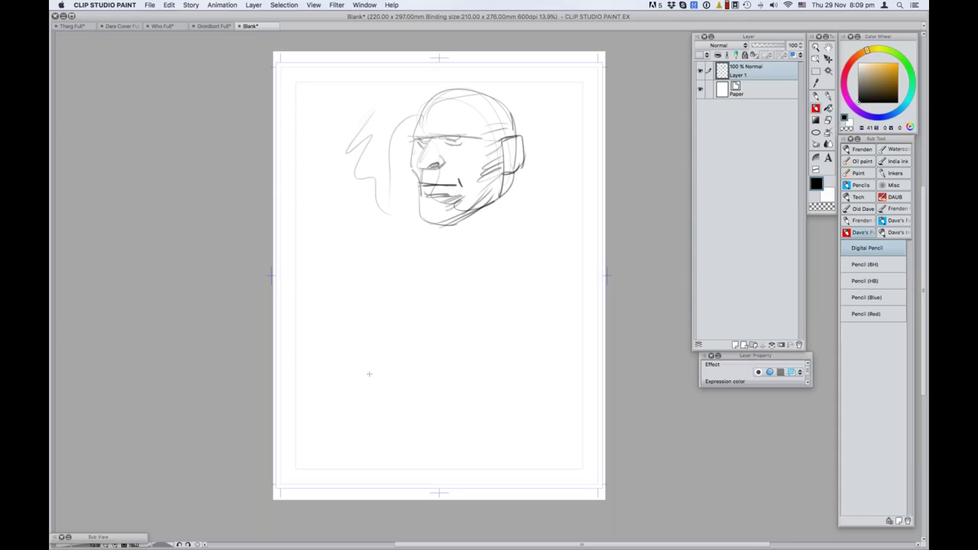
Using Pencil (6H), draw a closed wavy outline and lightly sketch a figure's head, neck and shoulders on the lower page.
click(862, 265)
drag(362, 235, 353, 241)
drag(495, 234, 516, 238)
drag(502, 290, 520, 244)
mouse_move(482, 277)
mouse_down()
mouse_move(518, 230)
mouse_move(499, 294)
mouse_move(478, 284)
mouse_move(522, 248)
mouse_move(517, 231)
mouse_move(522, 256)
mouse_move(497, 284)
mouse_move(499, 302)
mouse_move(519, 270)
mouse_move(512, 292)
mouse_move(527, 297)
mouse_move(479, 304)
mouse_move(460, 322)
mouse_up()
drag(531, 294, 563, 318)
drag(464, 333, 462, 417)
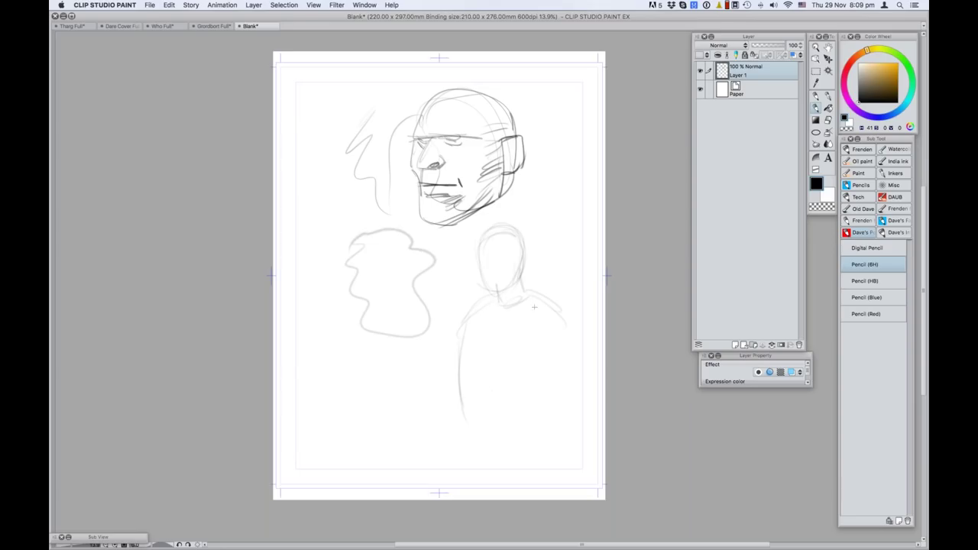
Sketch the figure's waist and both arms, with one arm reaching out across the page.
drag(547, 359, 530, 411)
mouse_move(524, 410)
mouse_down()
mouse_move(463, 416)
mouse_move(495, 421)
mouse_up()
drag(544, 307, 534, 335)
drag(553, 308, 570, 359)
mouse_move(541, 349)
mouse_down()
mouse_move(551, 406)
mouse_move(573, 399)
mouse_up()
drag(466, 307, 368, 395)
mouse_move(414, 353)
mouse_down()
mouse_move(335, 397)
mouse_move(450, 339)
mouse_move(483, 297)
mouse_up()
Add the figure's eye line, torso centre line, chest and rib lines, and shoulder contour.
mouse_move(474, 242)
mouse_down()
mouse_move(512, 225)
mouse_move(525, 281)
mouse_move(481, 285)
mouse_up()
drag(478, 261, 527, 258)
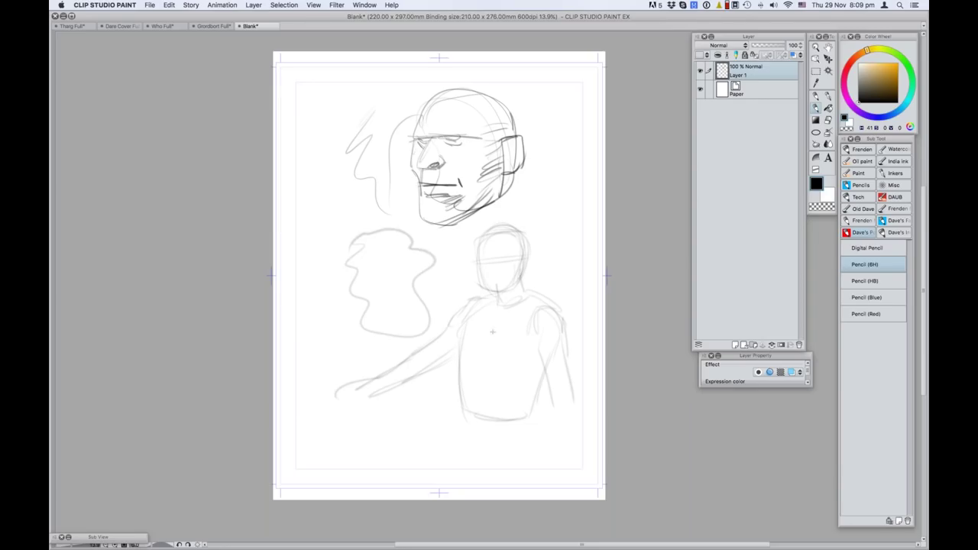
drag(493, 325, 483, 422)
mouse_move(485, 353)
mouse_down()
mouse_move(523, 358)
mouse_move(548, 347)
mouse_up()
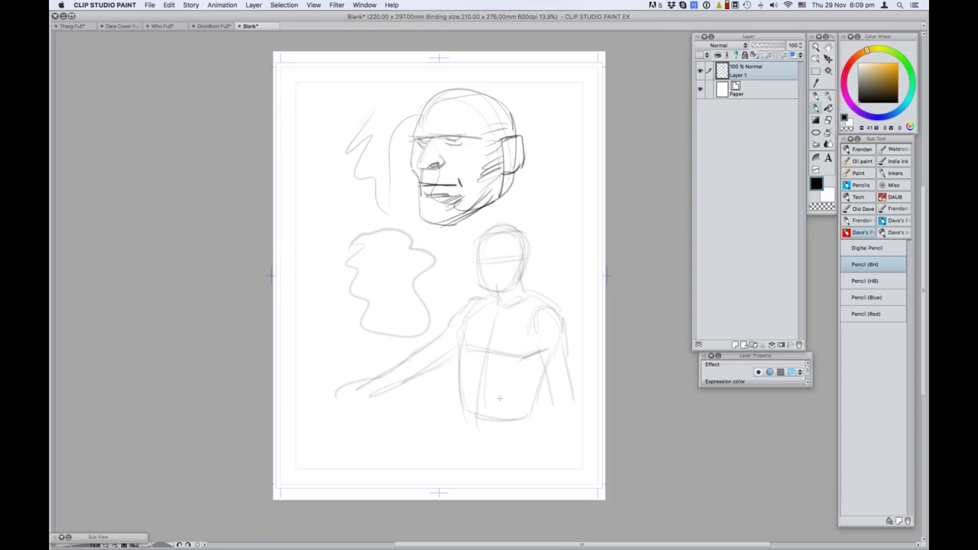
mouse_move(487, 369)
mouse_down()
mouse_move(478, 428)
mouse_move(481, 362)
mouse_move(508, 396)
mouse_move(527, 396)
mouse_move(539, 345)
mouse_move(537, 355)
mouse_up()
drag(560, 313, 572, 356)
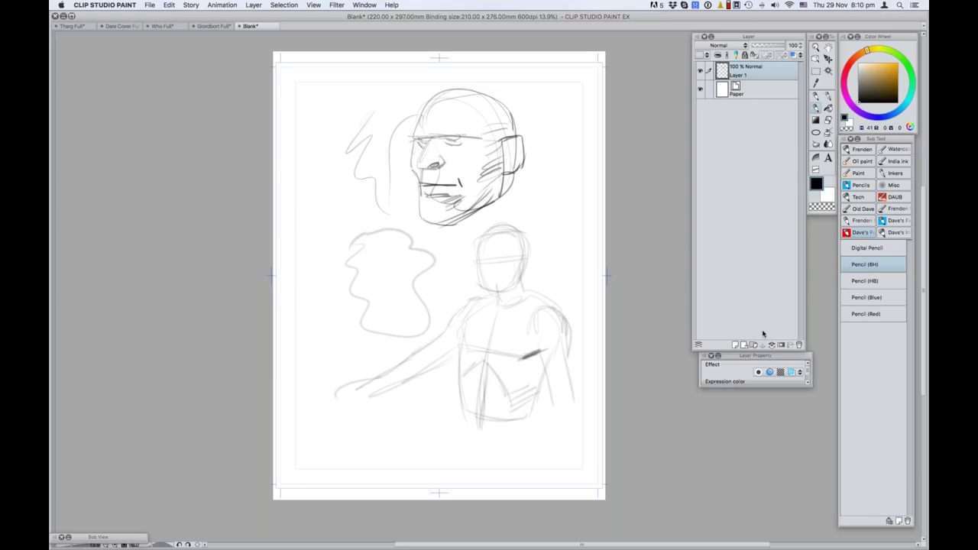
Define the figure's facial features, ear and folded collar with Pencil (HB).
click(871, 281)
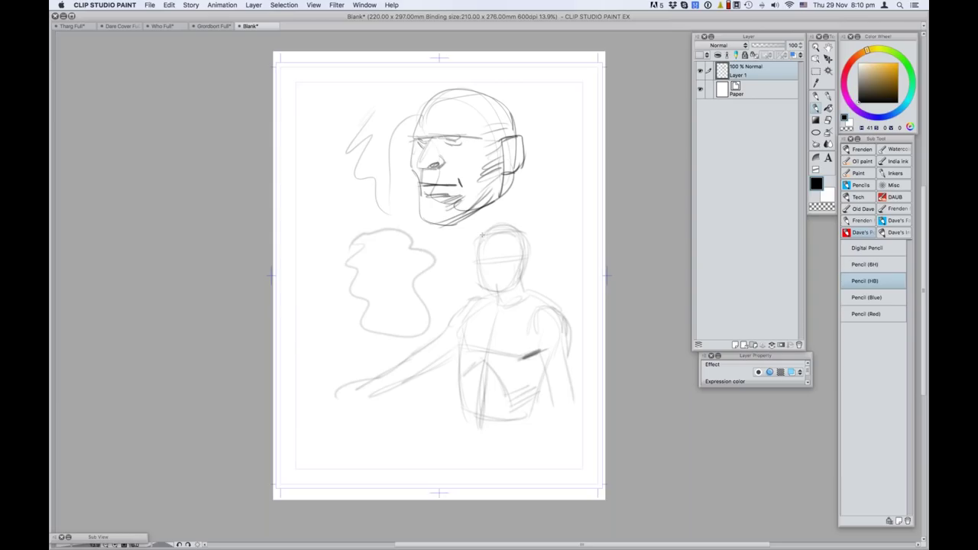
mouse_move(480, 238)
mouse_down()
mouse_move(474, 262)
mouse_move(486, 262)
mouse_move(486, 276)
mouse_move(493, 257)
mouse_move(505, 259)
mouse_up()
mouse_move(475, 259)
mouse_down()
mouse_move(493, 297)
mouse_move(510, 291)
mouse_move(527, 252)
mouse_move(504, 304)
mouse_move(554, 288)
mouse_move(562, 304)
mouse_up()
drag(466, 297, 498, 304)
mouse_move(562, 304)
mouse_down()
mouse_move(544, 315)
mouse_move(568, 308)
mouse_move(560, 304)
mouse_up()
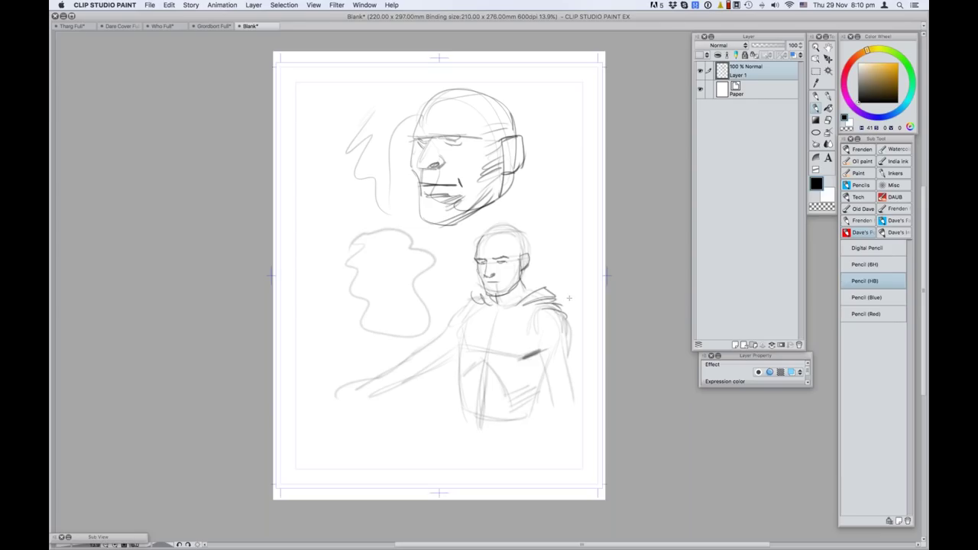
Draw swept-back hair on the figure and darken the side of its head and neck.
scroll(569, 298, down, 3)
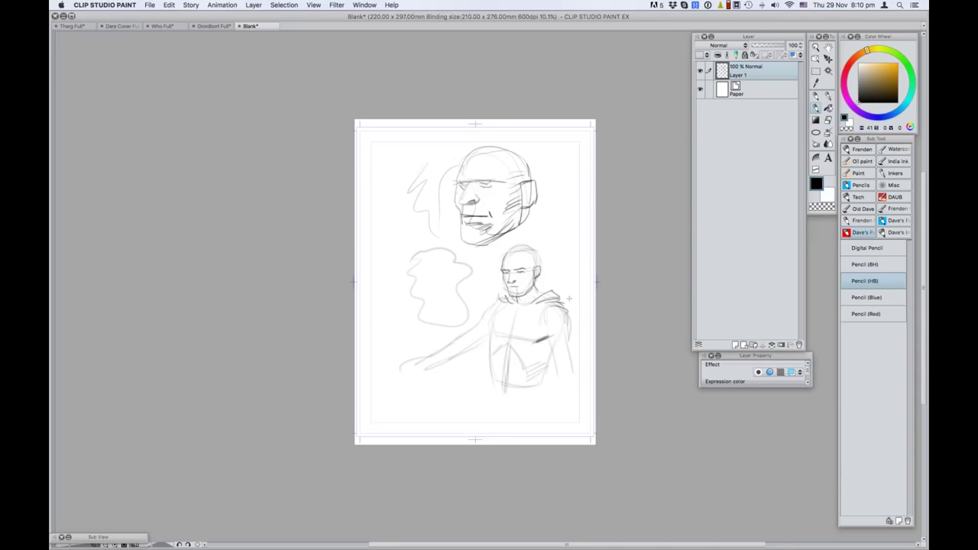
scroll(568, 298, up, 3)
scroll(538, 279, up, 1)
mouse_move(383, 183)
mouse_down()
mouse_move(439, 143)
mouse_move(472, 156)
mouse_move(482, 174)
mouse_up()
mouse_move(390, 176)
mouse_down()
mouse_move(409, 148)
mouse_move(457, 157)
mouse_move(481, 176)
mouse_move(484, 197)
mouse_move(461, 215)
mouse_up()
drag(479, 172, 491, 209)
mouse_move(481, 214)
mouse_down()
mouse_move(466, 238)
mouse_move(485, 285)
mouse_up()
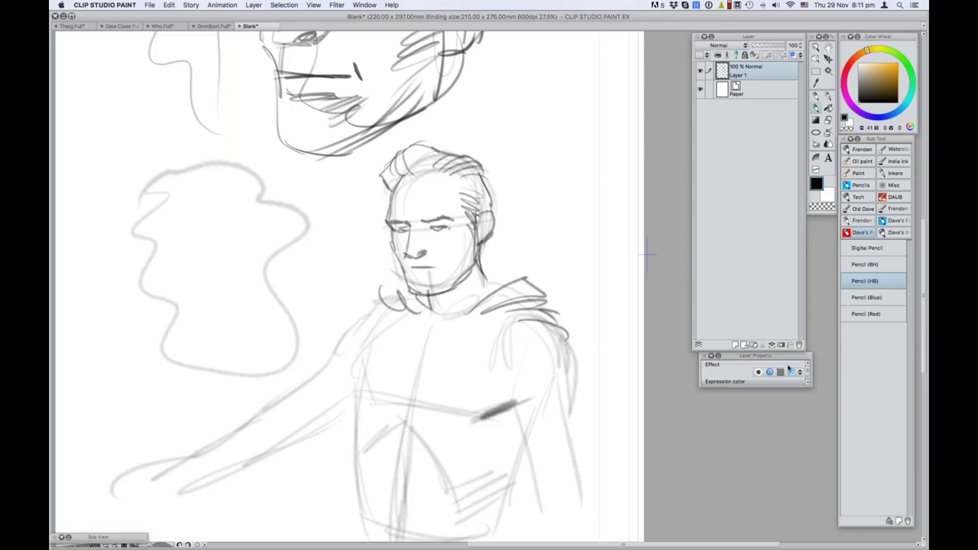
Preview Layer 1 in the blue layer colour and turn the effect off again.
drag(784, 359, 782, 364)
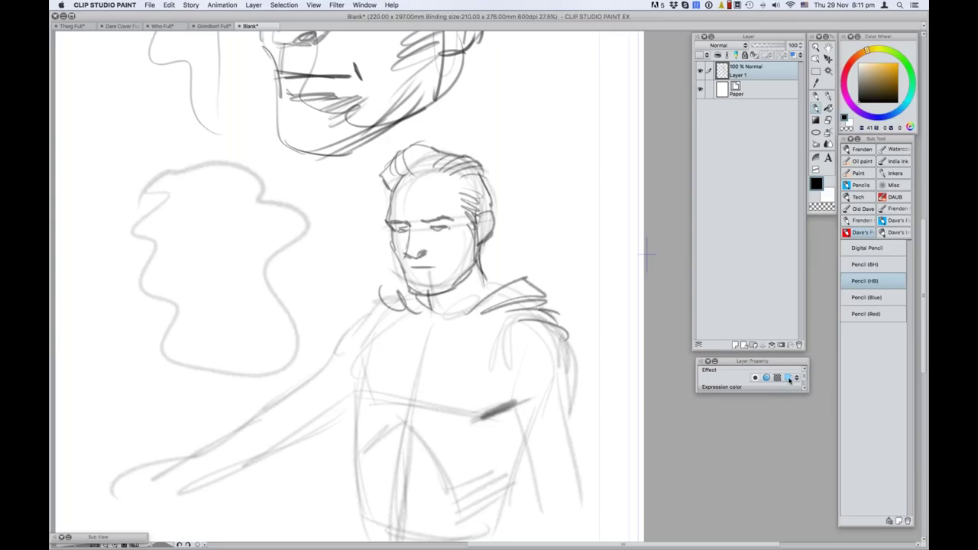
click(788, 378)
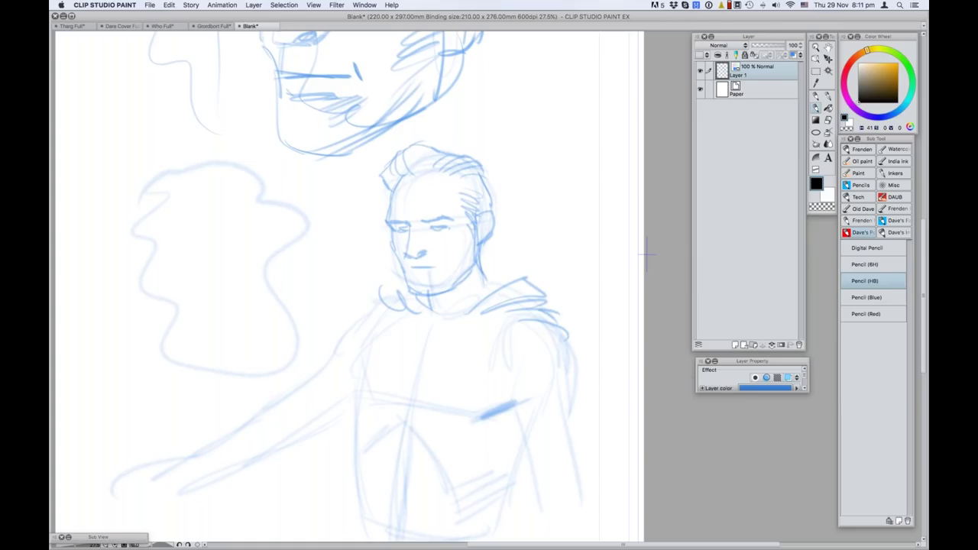
click(789, 378)
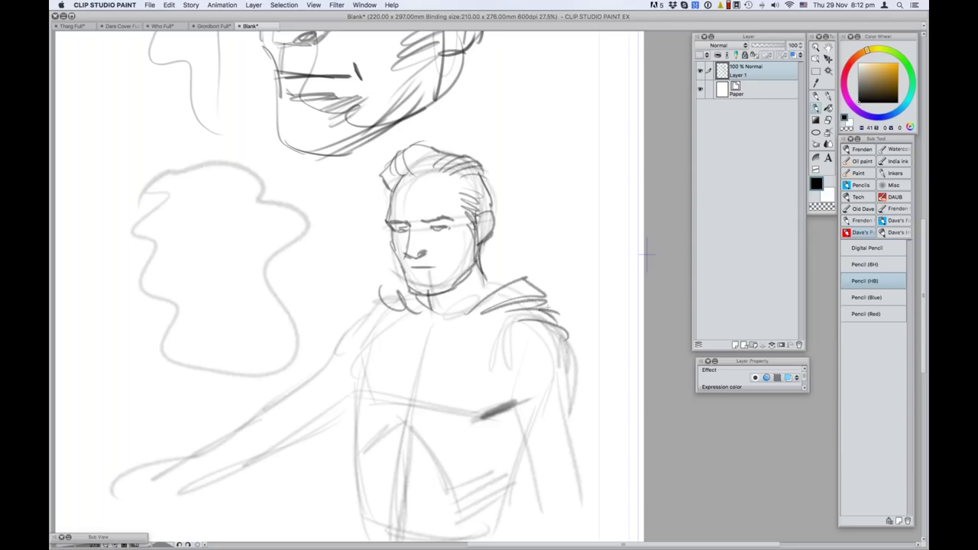
Clear Layer 1 and sketch a new head's skull, side plane, front of the face and back of the neck with Pencil (Blue).
key(Delete)
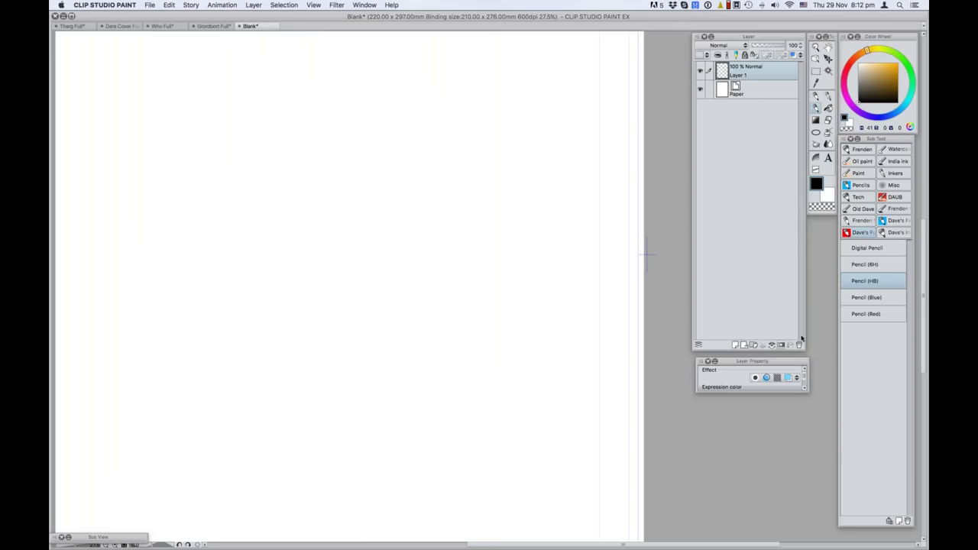
click(863, 298)
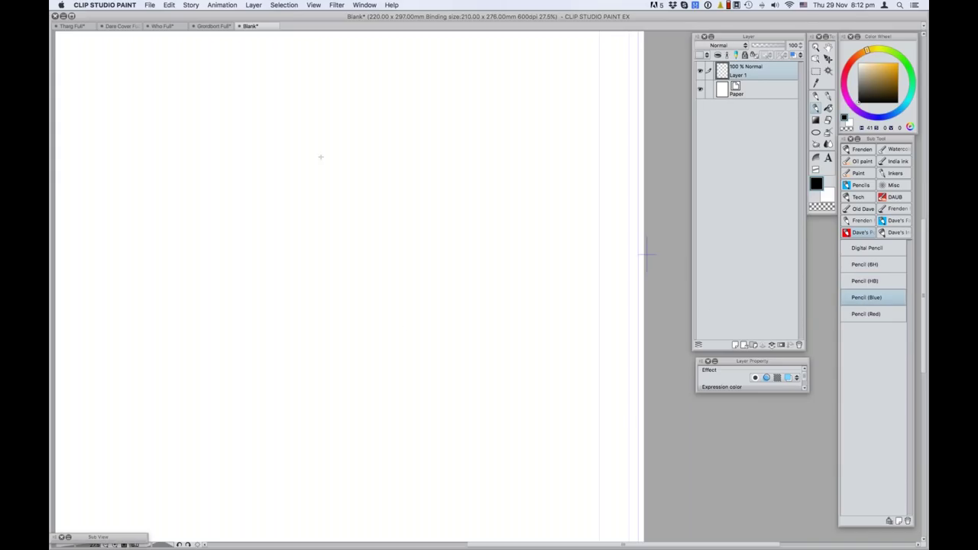
mouse_move(284, 108)
mouse_down()
mouse_move(327, 84)
mouse_move(375, 127)
mouse_move(262, 135)
mouse_move(329, 189)
mouse_up()
drag(355, 116, 378, 164)
mouse_move(351, 95)
mouse_down()
mouse_move(328, 195)
mouse_move(269, 183)
mouse_up()
mouse_move(256, 136)
mouse_down()
mouse_move(263, 241)
mouse_move(276, 267)
mouse_move(365, 215)
mouse_up()
drag(359, 135, 364, 226)
mouse_move(283, 112)
mouse_down()
mouse_move(253, 153)
mouse_move(252, 205)
mouse_up()
mouse_move(324, 90)
mouse_down()
mouse_move(378, 138)
mouse_move(366, 98)
mouse_move(385, 176)
mouse_up()
drag(391, 139, 395, 222)
drag(387, 164, 401, 243)
Sketch the throat, collar curve, brow, eye and mouth guidelines, and jaw planes of the blue head.
drag(314, 254, 324, 315)
mouse_move(317, 282)
mouse_down()
mouse_move(324, 317)
mouse_move(408, 274)
mouse_up()
drag(340, 334, 411, 280)
drag(343, 162, 294, 162)
mouse_move(376, 152)
mouse_down()
mouse_move(238, 158)
mouse_move(314, 157)
mouse_up()
drag(368, 171, 257, 176)
drag(360, 169, 309, 175)
mouse_move(259, 210)
mouse_down()
mouse_move(302, 212)
mouse_move(278, 211)
mouse_move(322, 229)
mouse_up()
mouse_move(359, 106)
mouse_down()
mouse_move(345, 184)
mouse_move(312, 263)
mouse_up()
mouse_move(252, 177)
mouse_down()
mouse_move(264, 240)
mouse_move(303, 269)
mouse_up()
mouse_move(249, 158)
mouse_down()
mouse_move(252, 140)
mouse_move(324, 84)
mouse_move(372, 92)
mouse_move(387, 106)
mouse_up()
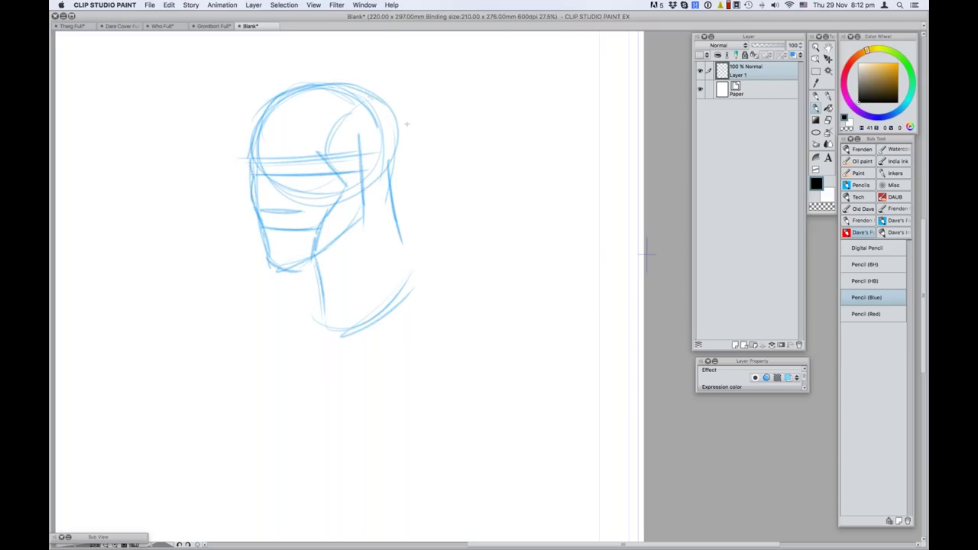
Trace the far contour of the forehead, brow and cheek in dark line using Pencil (HB).
click(865, 264)
click(864, 280)
drag(262, 113, 249, 192)
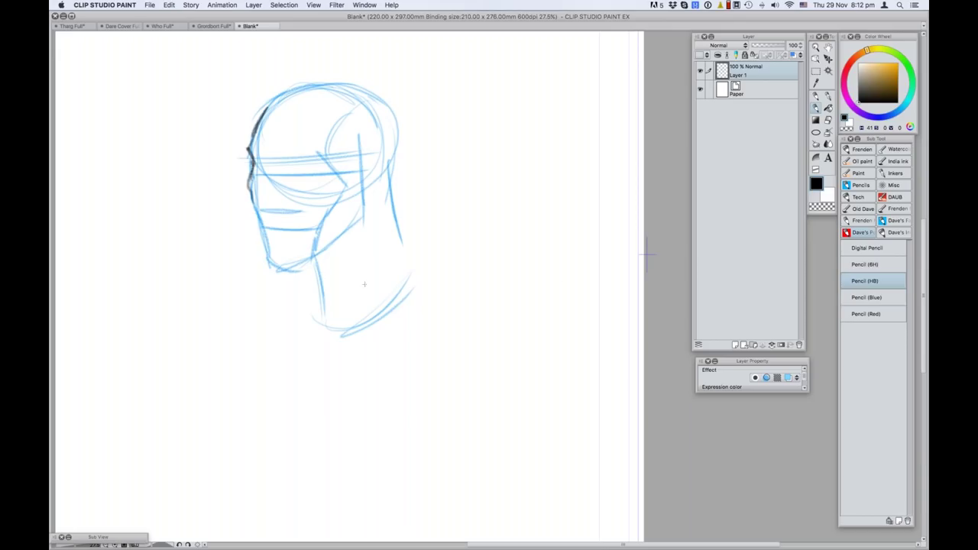
Draw the ear, jawline, back of the head and front of the neck over the construction with Pencil (Red).
click(875, 318)
mouse_move(365, 154)
mouse_down()
mouse_move(392, 161)
mouse_move(382, 200)
mouse_move(374, 157)
mouse_move(371, 168)
mouse_move(379, 154)
mouse_move(387, 187)
mouse_move(341, 240)
mouse_move(290, 272)
mouse_up()
drag(359, 231, 313, 263)
drag(396, 108, 390, 224)
drag(314, 264, 323, 318)
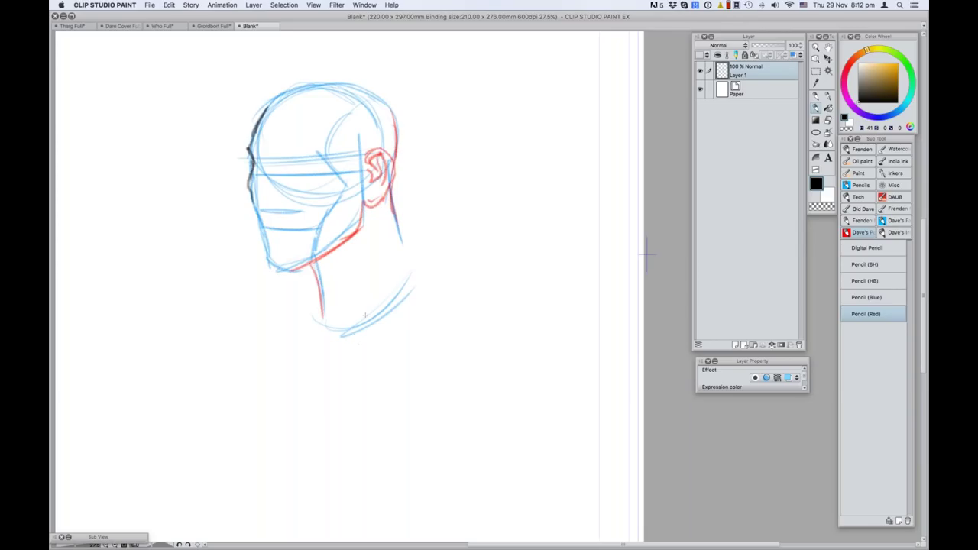
Add the neck muscle, eyebrows, eyes, nose and mouth in red pencil.
drag(316, 267, 344, 301)
mouse_move(269, 157)
mouse_down()
mouse_move(264, 203)
mouse_move(275, 208)
mouse_move(292, 197)
mouse_move(296, 208)
mouse_move(298, 191)
mouse_move(293, 200)
mouse_move(327, 174)
mouse_move(314, 152)
mouse_move(332, 158)
mouse_up()
mouse_move(266, 227)
mouse_down()
mouse_move(313, 227)
mouse_move(281, 212)
mouse_move(280, 240)
mouse_move(304, 238)
mouse_up()
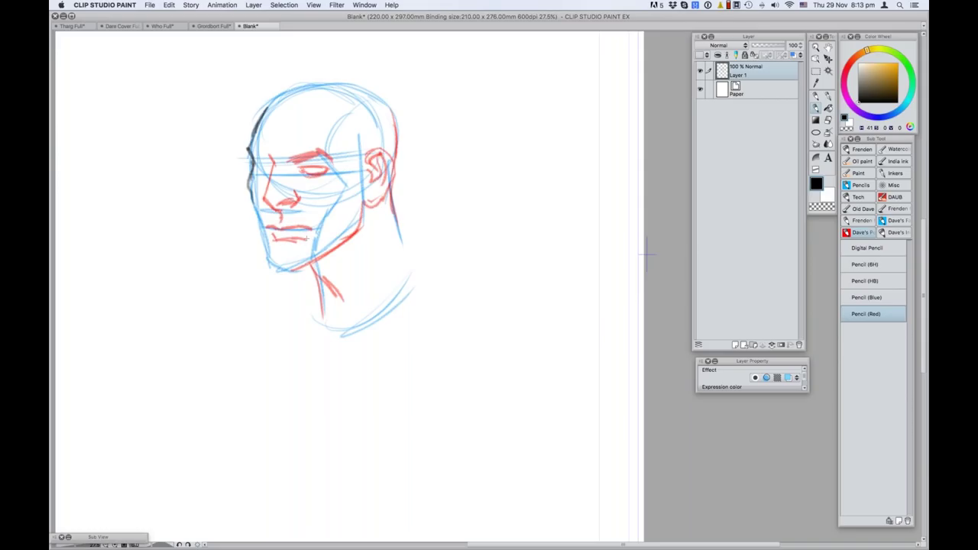
drag(256, 172, 269, 157)
drag(255, 167, 272, 163)
Switch to Dave's Inkers, add a new layer above the pencil sketch, and lower Layer 1's opacity to 34%.
click(895, 232)
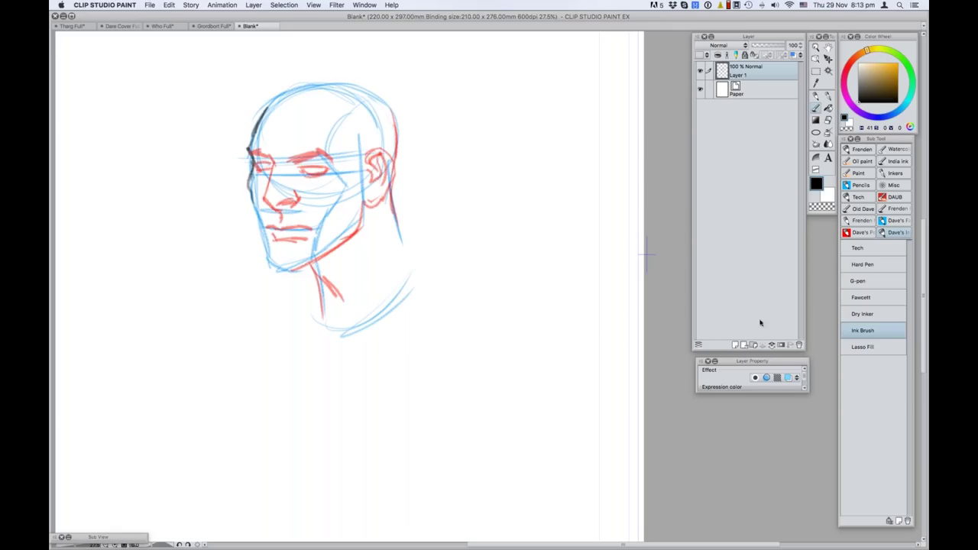
click(738, 346)
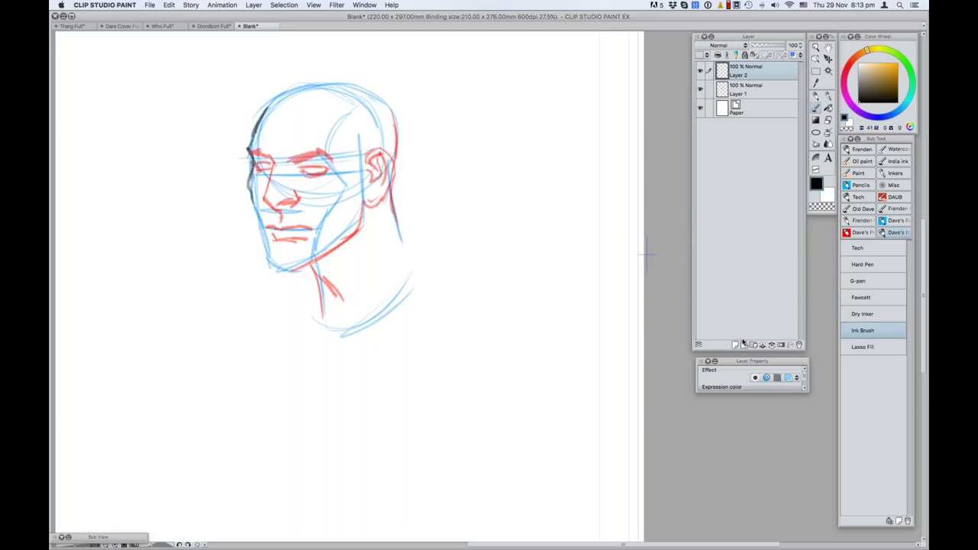
click(756, 91)
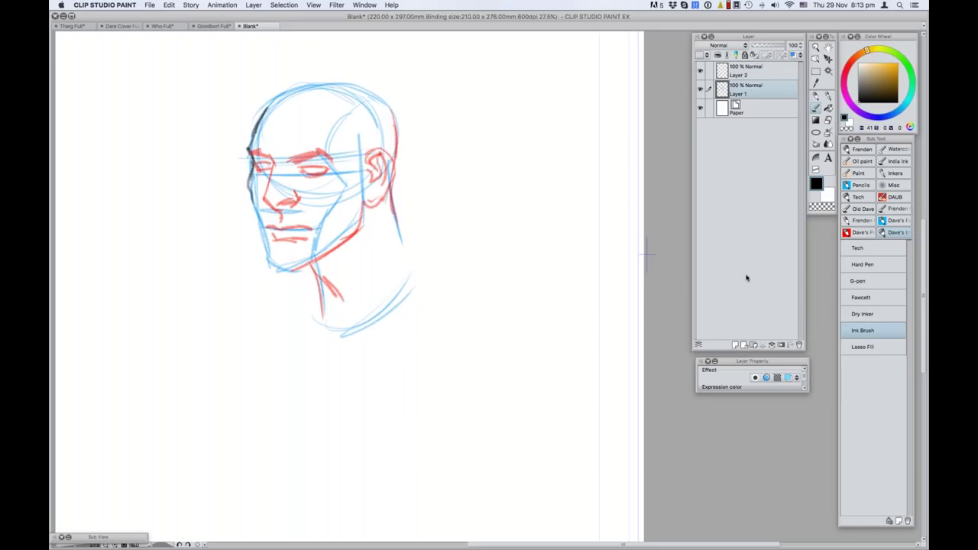
mouse_move(785, 47)
mouse_down()
mouse_move(766, 48)
mouse_move(759, 61)
mouse_move(763, 48)
mouse_up()
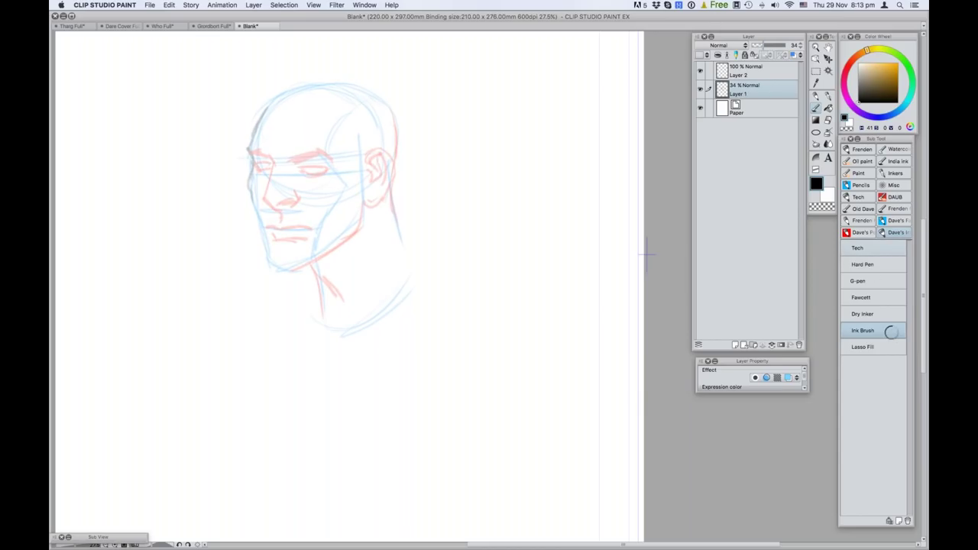
Try the Tech pen with a few lines beside the head, undo them, and make Layer 2 active.
click(879, 249)
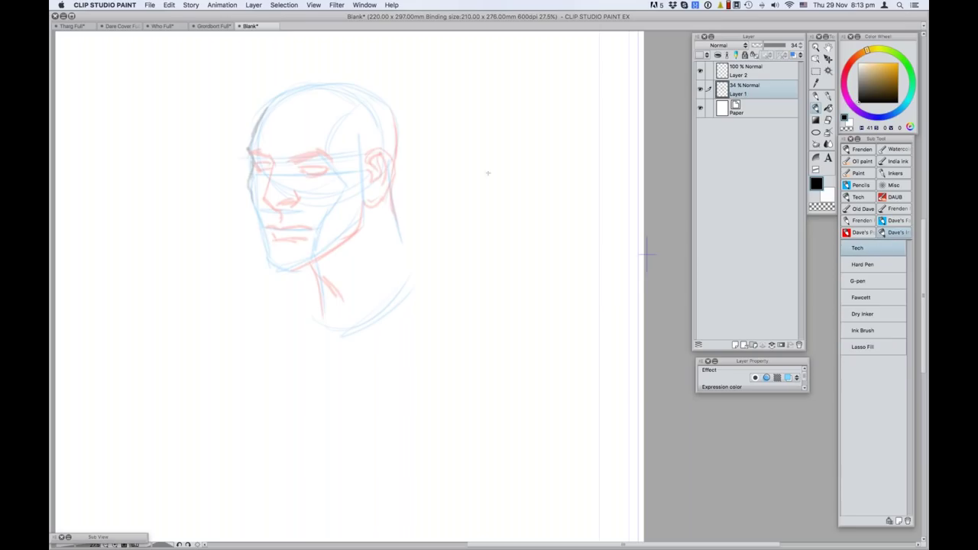
drag(440, 144, 528, 133)
drag(435, 156, 544, 138)
drag(430, 160, 555, 150)
mouse_move(429, 177)
mouse_down()
mouse_move(556, 167)
mouse_move(570, 175)
mouse_up()
drag(440, 196, 541, 187)
click(763, 75)
key(super+z)
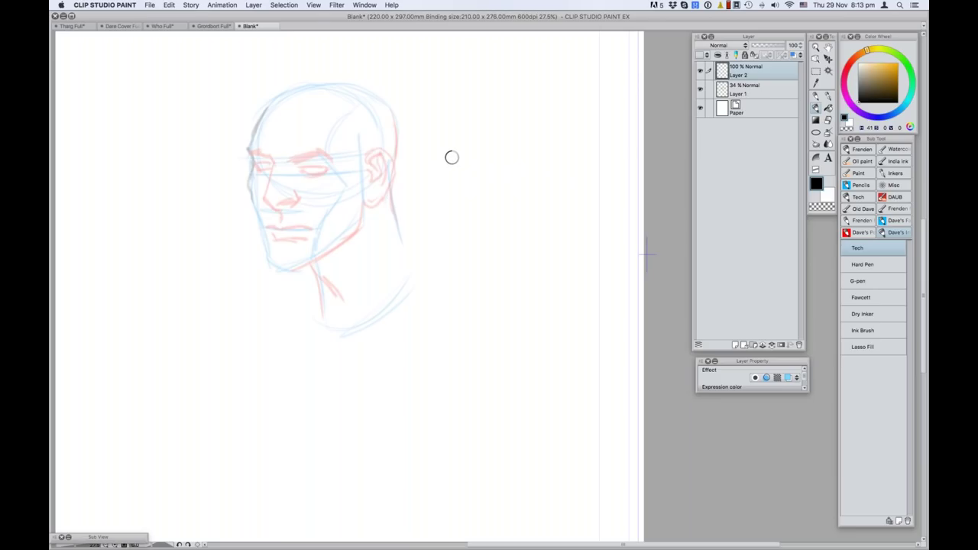
Draw thin horizontal Tech pen lines beside the head, followed by a thicker set at a larger brush size.
drag(452, 157, 485, 156)
drag(435, 175, 561, 174)
drag(437, 194, 569, 191)
mouse_move(429, 208)
mouse_down()
mouse_move(573, 205)
mouse_move(574, 217)
mouse_up()
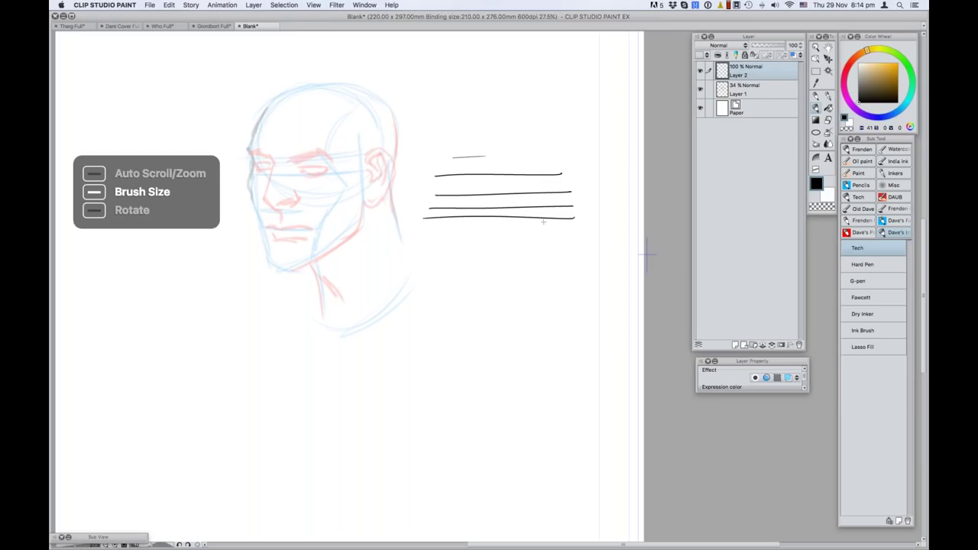
mouse_move(456, 232)
mouse_down()
mouse_move(583, 229)
mouse_move(588, 244)
mouse_up()
drag(457, 256, 585, 254)
drag(449, 268, 581, 265)
drag(435, 281, 579, 278)
drag(430, 298, 581, 295)
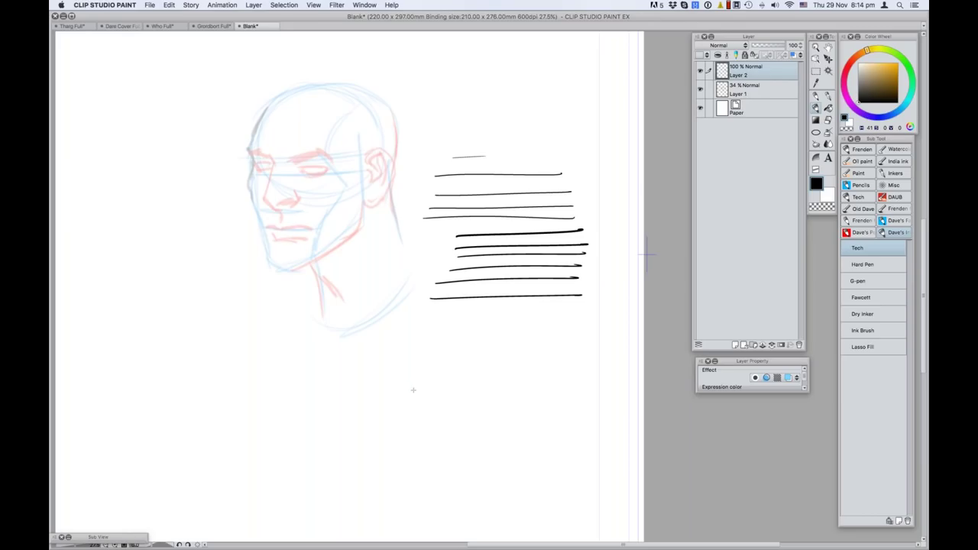
Add slanted Tech pen lines below the line samples and an arc with scribbled hatching above them.
drag(430, 330, 555, 323)
drag(412, 351, 576, 340)
drag(397, 370, 601, 357)
mouse_move(476, 121)
mouse_down()
mouse_move(539, 116)
mouse_move(513, 109)
mouse_move(524, 109)
mouse_up()
mouse_move(477, 130)
mouse_down()
mouse_move(537, 116)
mouse_move(526, 113)
mouse_up()
drag(479, 124, 522, 116)
drag(476, 133, 519, 122)
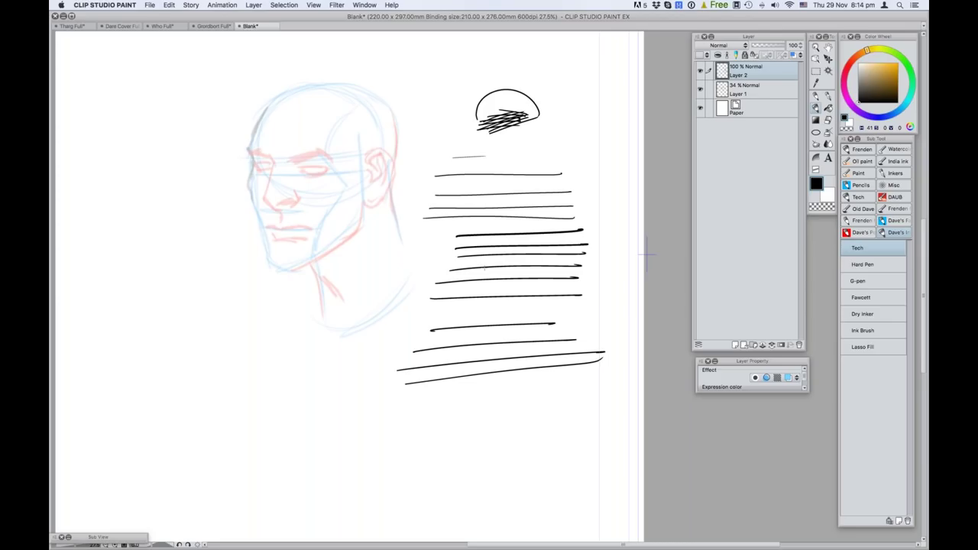
Make a curved test stroke with Hard Pen, then ink the ear, forehead, nose and near eyebrow.
click(880, 265)
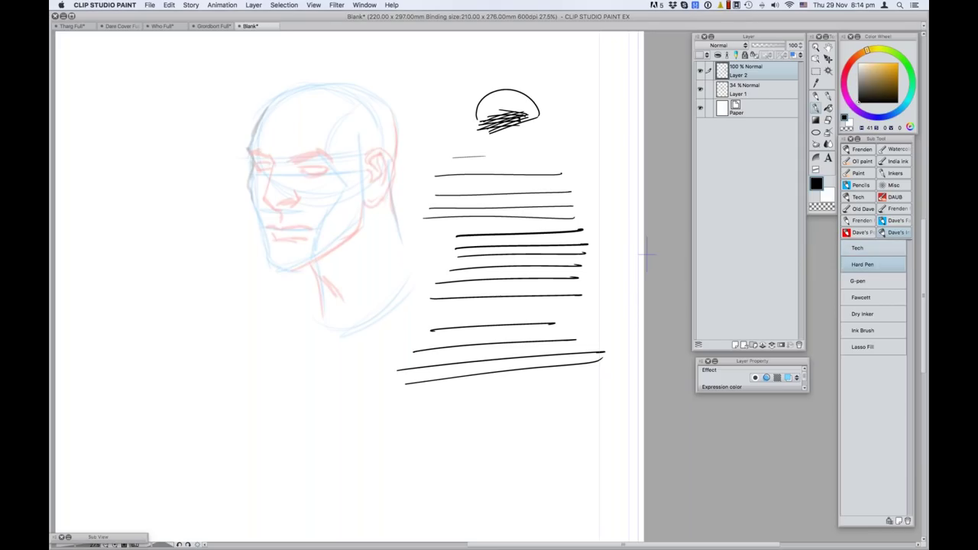
drag(168, 127, 149, 182)
mouse_move(365, 166)
mouse_down()
mouse_move(385, 156)
mouse_move(372, 158)
mouse_move(384, 174)
mouse_move(376, 185)
mouse_up()
mouse_move(379, 152)
mouse_down()
mouse_move(399, 170)
mouse_move(363, 204)
mouse_move(375, 202)
mouse_move(385, 154)
mouse_move(388, 163)
mouse_move(367, 184)
mouse_up()
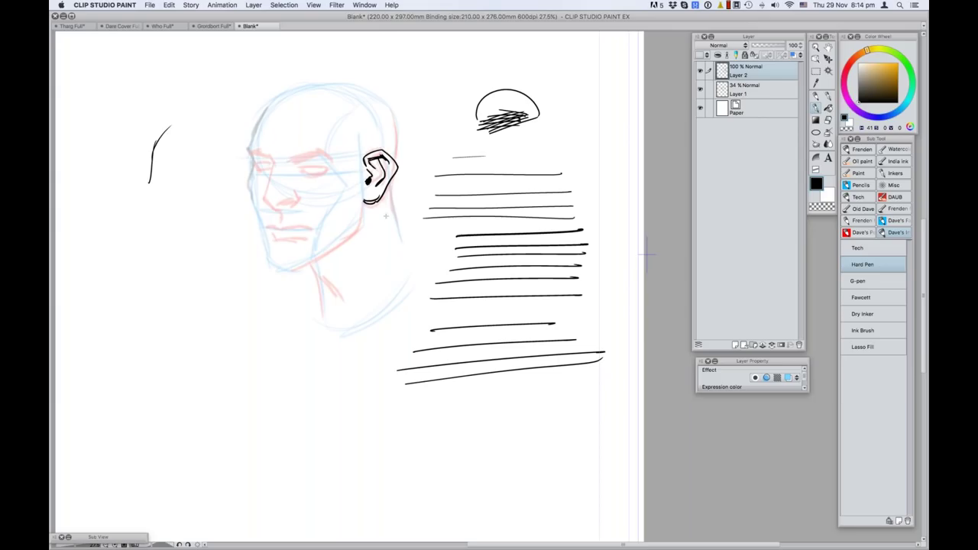
mouse_move(271, 101)
mouse_down()
mouse_move(249, 151)
mouse_move(270, 164)
mouse_move(266, 204)
mouse_move(283, 206)
mouse_move(295, 190)
mouse_move(288, 206)
mouse_up()
drag(292, 164, 335, 147)
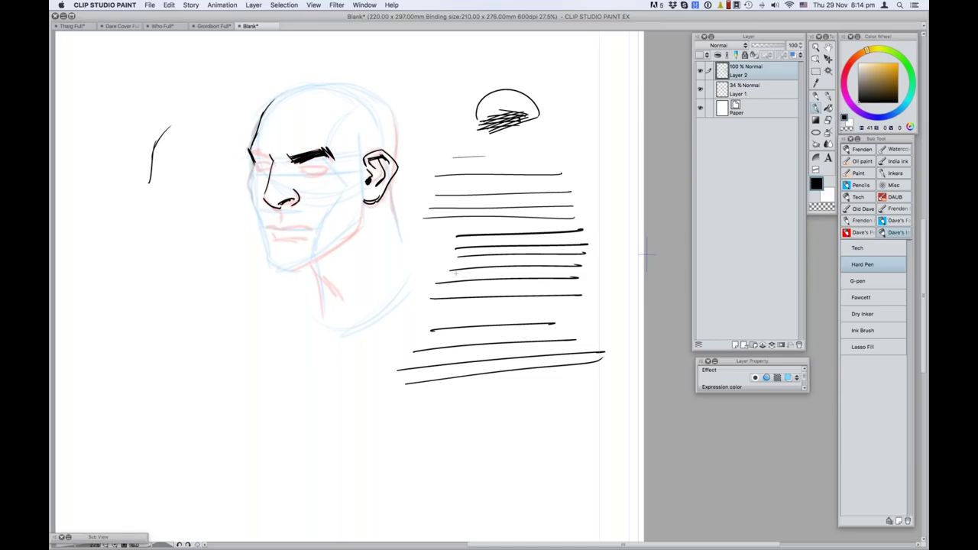
Draw a varied-width test contour with G-pen, then ink the skull, back of the neck and jawline.
click(865, 283)
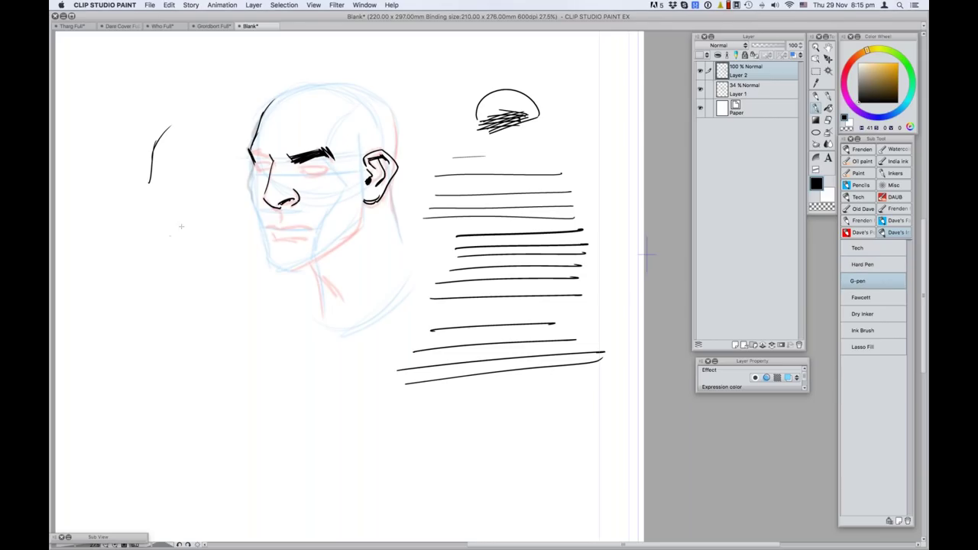
mouse_move(187, 220)
mouse_down()
mouse_move(161, 249)
mouse_move(149, 355)
mouse_up()
mouse_move(273, 100)
mouse_down()
mouse_move(324, 82)
mouse_move(363, 88)
mouse_move(399, 121)
mouse_move(402, 247)
mouse_up()
mouse_move(272, 269)
mouse_down()
mouse_move(296, 272)
mouse_move(358, 231)
mouse_up()
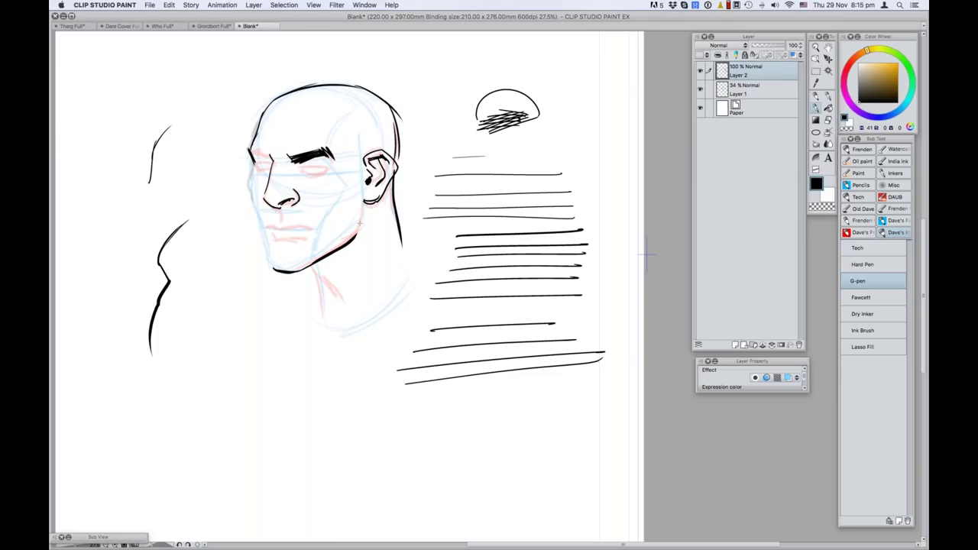
Ink the mouth, the shadow under the nose and lower lip, and the cheek plane with G-pen.
drag(267, 226, 318, 220)
drag(278, 209, 310, 243)
drag(310, 246, 318, 240)
drag(265, 224, 271, 231)
drag(342, 173, 319, 260)
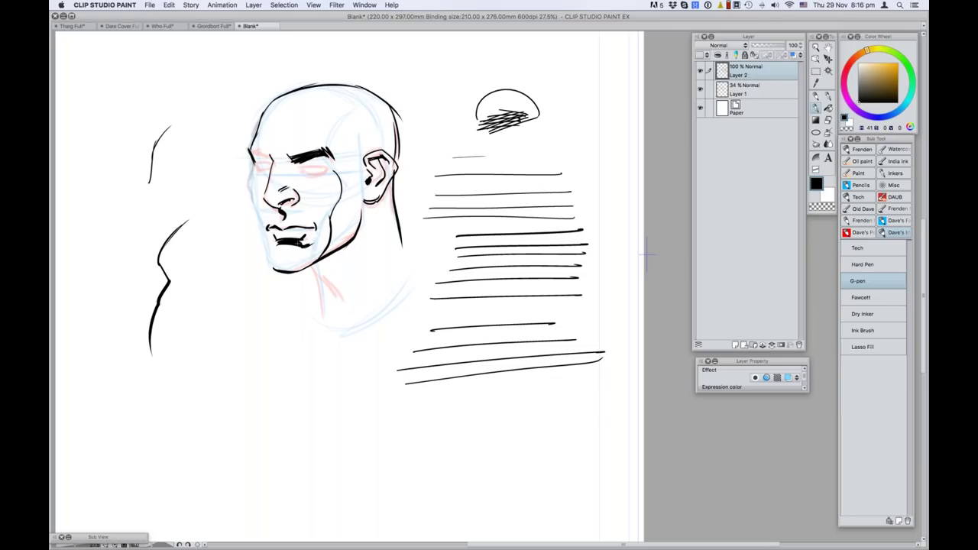
Ink the shadow under the jaw, the front of the neck and the neck muscles with G-pen.
mouse_move(301, 246)
mouse_down()
mouse_move(318, 234)
mouse_move(324, 273)
mouse_move(310, 277)
mouse_up()
drag(309, 268, 317, 315)
drag(321, 277, 345, 312)
drag(382, 213, 362, 294)
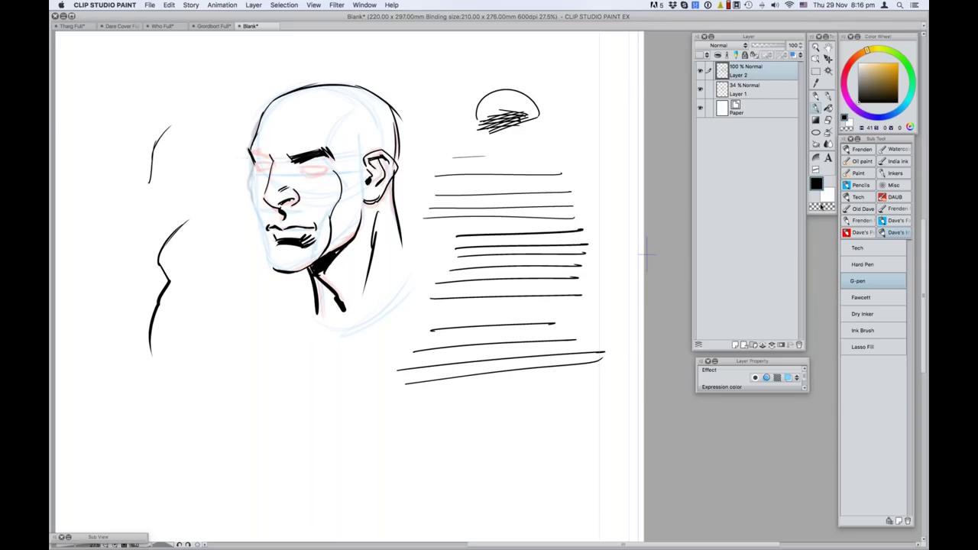
Draw with transparent colour in G-pen to notch the jaw shadow and eyebrow and trim the back of the head.
click(822, 207)
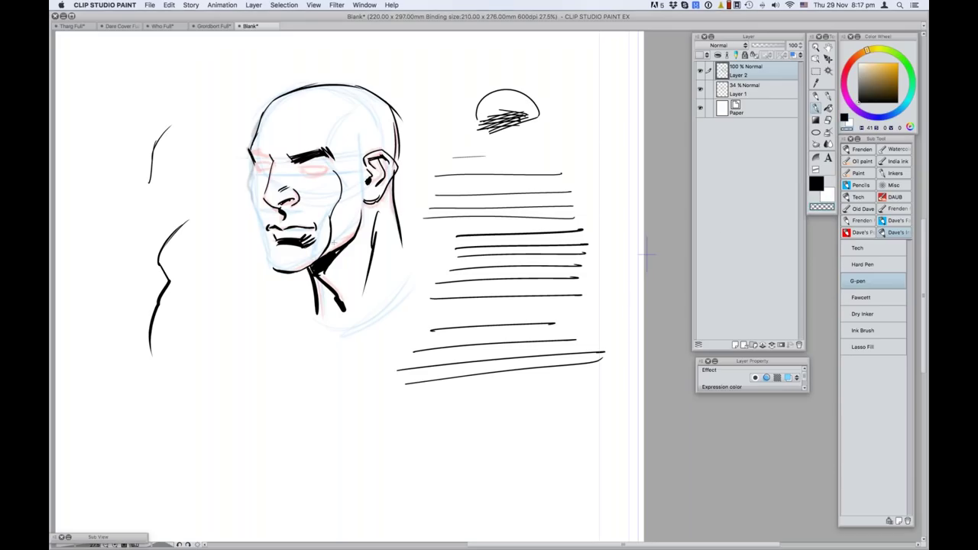
drag(333, 259, 362, 217)
drag(298, 149, 298, 162)
drag(307, 151, 311, 157)
drag(321, 148, 328, 159)
mouse_move(395, 107)
mouse_down()
mouse_move(404, 133)
mouse_move(398, 111)
mouse_move(401, 157)
mouse_up()
drag(395, 124, 393, 170)
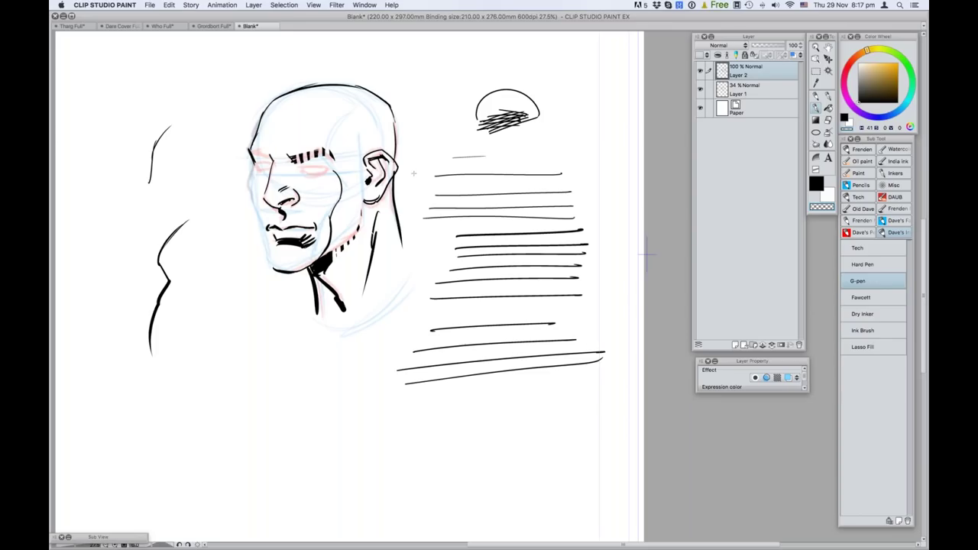
Return to black and hatch short tapered Fawcett strokes below the chin and neck.
click(817, 186)
click(869, 298)
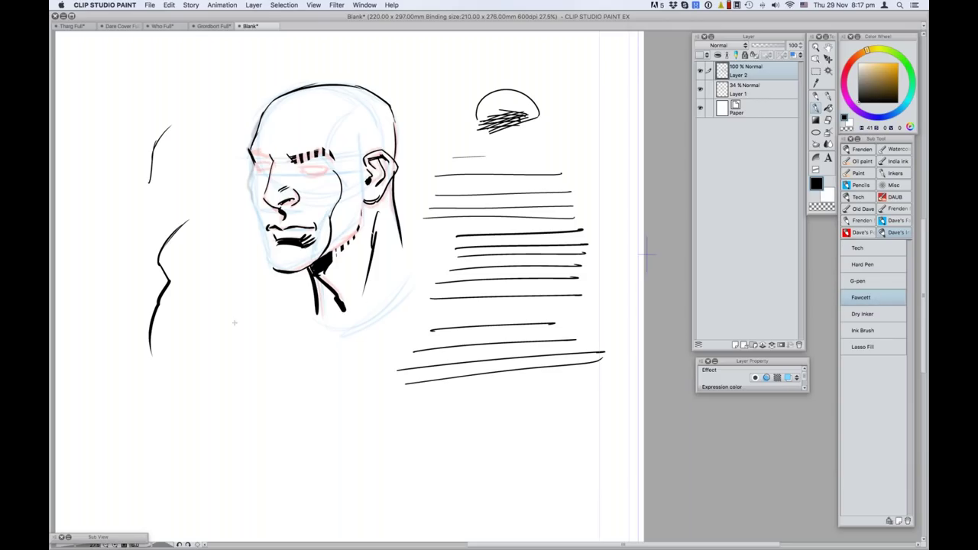
drag(234, 304, 225, 329)
drag(247, 325, 210, 404)
drag(219, 364, 225, 428)
drag(221, 367, 229, 435)
mouse_move(229, 382)
mouse_down()
mouse_move(260, 342)
mouse_move(317, 331)
mouse_move(367, 341)
mouse_up()
drag(255, 387, 348, 344)
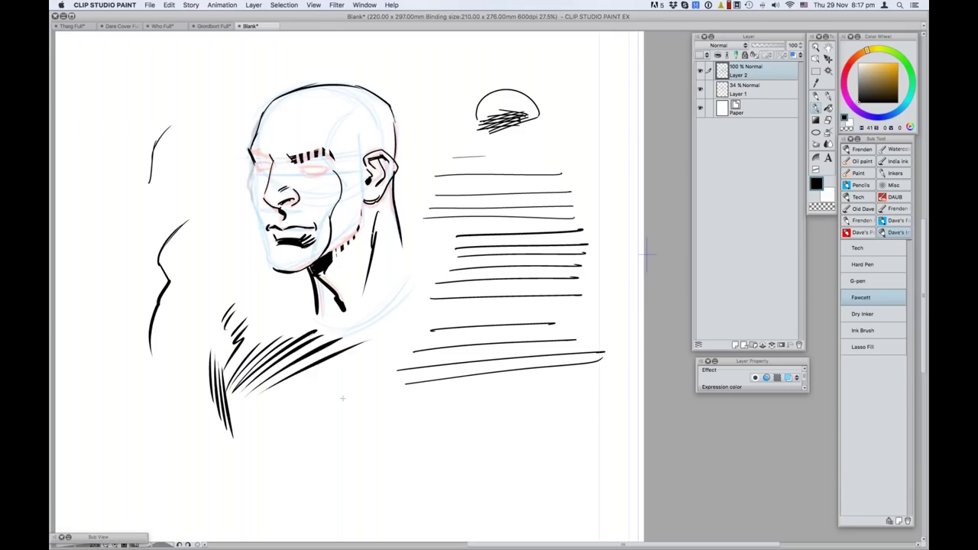
Sweep longer tapered Fawcett strokes across the lower line samples and beside the far side of the face.
drag(278, 404, 402, 349)
drag(302, 414, 359, 376)
drag(356, 379, 412, 346)
drag(298, 423, 431, 337)
mouse_move(327, 421)
mouse_down()
mouse_move(437, 339)
mouse_move(509, 320)
mouse_up()
mouse_move(406, 419)
mouse_down()
mouse_move(525, 310)
mouse_move(490, 263)
mouse_up()
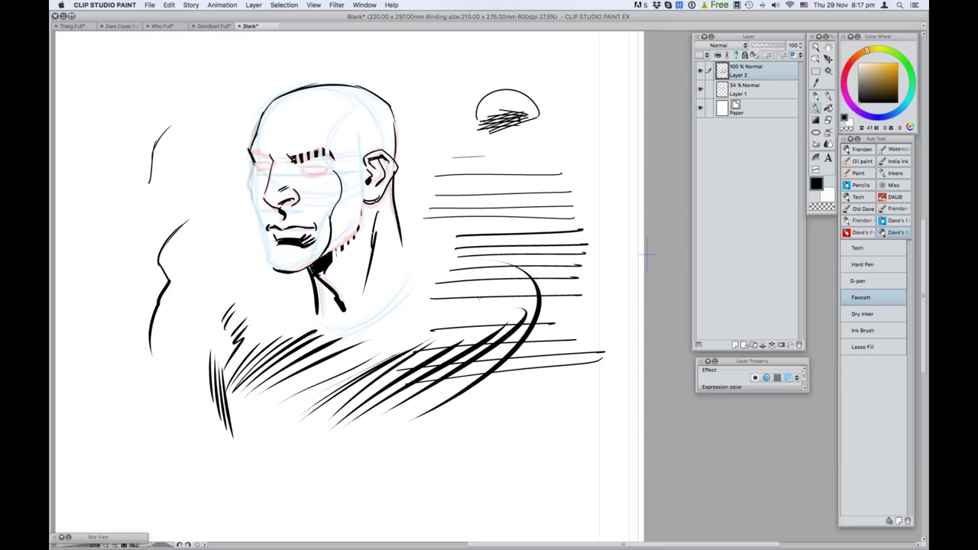
mouse_move(187, 376)
mouse_down()
mouse_move(185, 295)
mouse_move(227, 200)
mouse_up()
mouse_move(199, 326)
mouse_down()
mouse_move(195, 305)
mouse_move(244, 200)
mouse_up()
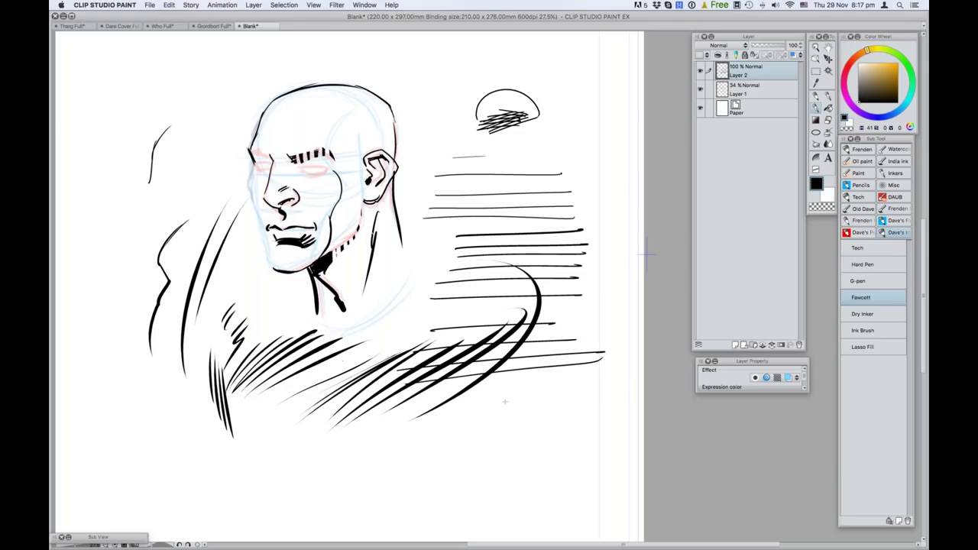
Test Dry Inker strokes above the head, then clear all the ink from Layer 2.
click(874, 315)
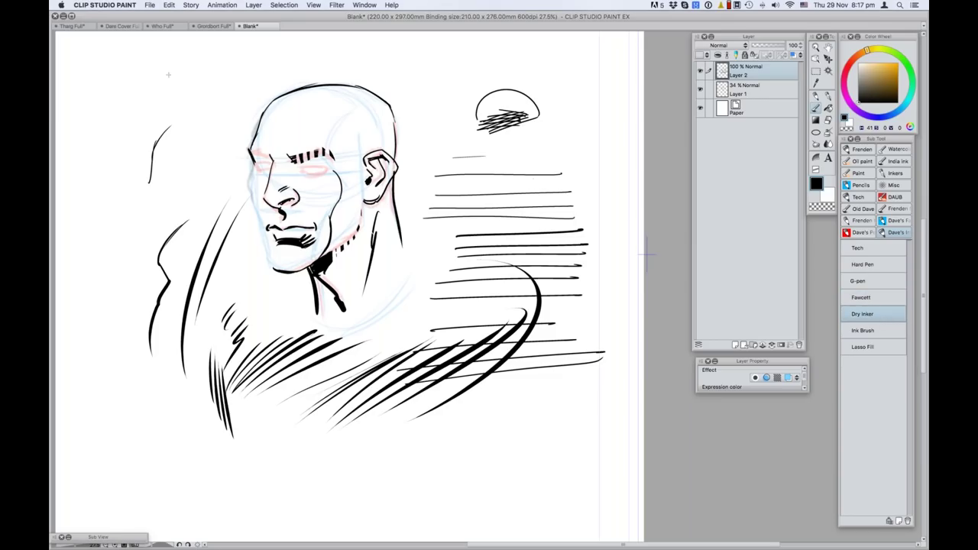
drag(136, 92, 217, 62)
mouse_move(163, 90)
mouse_down()
mouse_move(260, 53)
mouse_move(373, 46)
mouse_up()
drag(332, 72, 396, 47)
key(Delete)
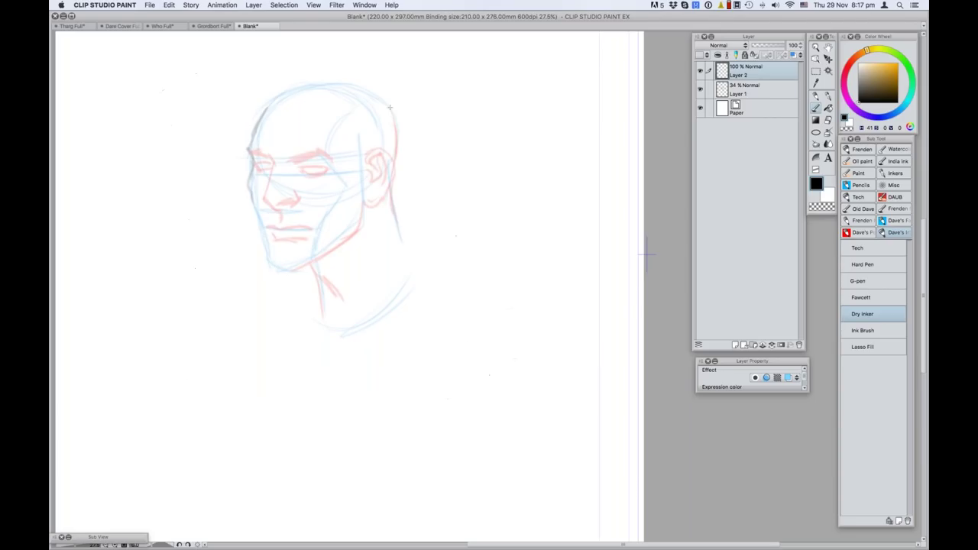
Ink the forehead contour, nose, near eyebrow and ear over the faded sketch with Dry Inker.
mouse_move(272, 99)
mouse_down()
mouse_move(246, 150)
mouse_move(255, 168)
mouse_move(273, 169)
mouse_move(288, 201)
mouse_up()
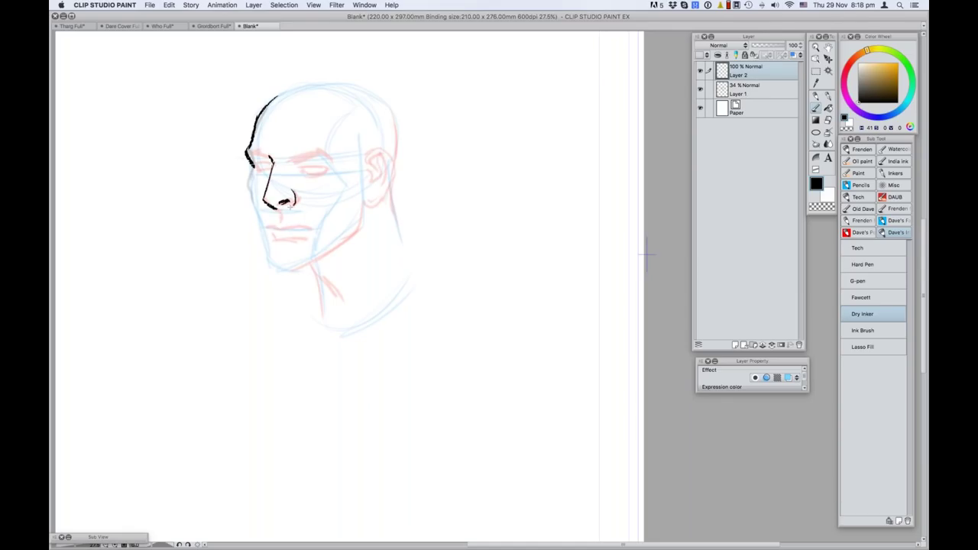
drag(284, 158, 335, 155)
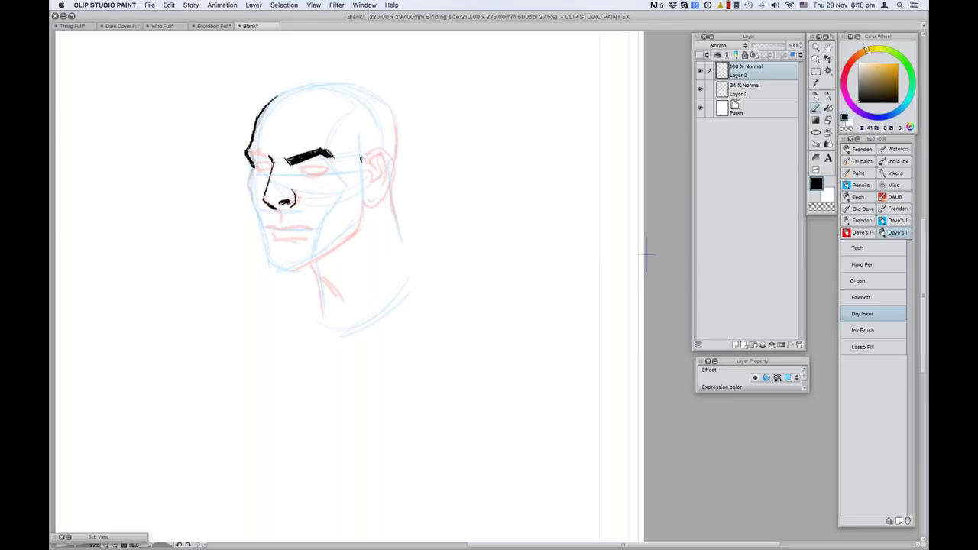
mouse_move(360, 158)
mouse_down()
mouse_move(382, 152)
mouse_move(365, 161)
mouse_move(373, 191)
mouse_up()
mouse_move(381, 147)
mouse_down()
mouse_move(392, 167)
mouse_move(364, 201)
mouse_up()
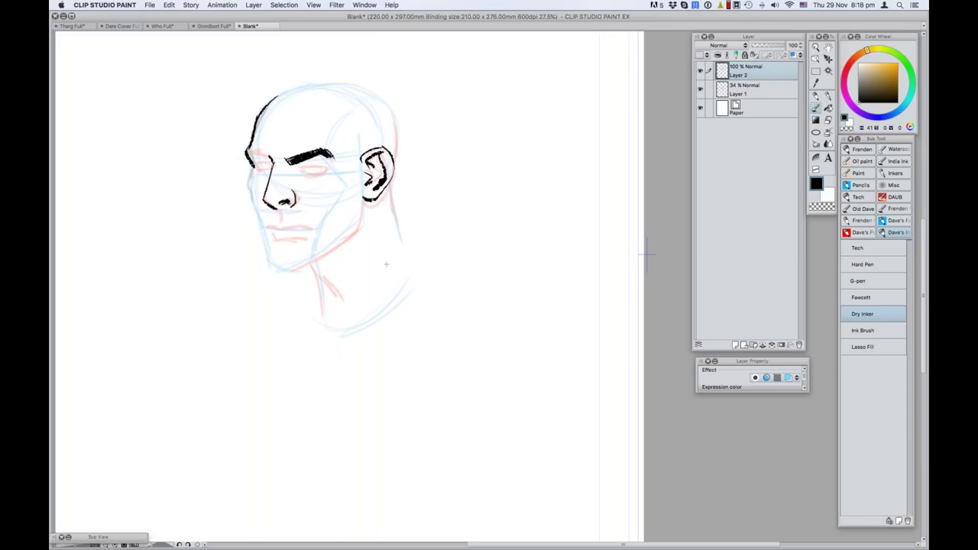
Draw bold Ink Brush zigzags on both sides of the head and thick tapered strokes below the chin.
click(873, 330)
mouse_move(423, 185)
mouse_down()
mouse_move(432, 217)
mouse_move(450, 235)
mouse_move(452, 282)
mouse_up()
mouse_move(426, 145)
mouse_down()
mouse_move(507, 124)
mouse_move(549, 136)
mouse_move(493, 166)
mouse_move(503, 180)
mouse_move(493, 246)
mouse_up()
drag(90, 248, 108, 221)
mouse_move(139, 190)
mouse_down()
mouse_move(175, 170)
mouse_move(126, 233)
mouse_move(221, 195)
mouse_move(142, 340)
mouse_up()
mouse_move(208, 293)
mouse_down()
mouse_move(290, 289)
mouse_move(160, 405)
mouse_move(298, 309)
mouse_move(311, 337)
mouse_up()
drag(201, 410, 328, 347)
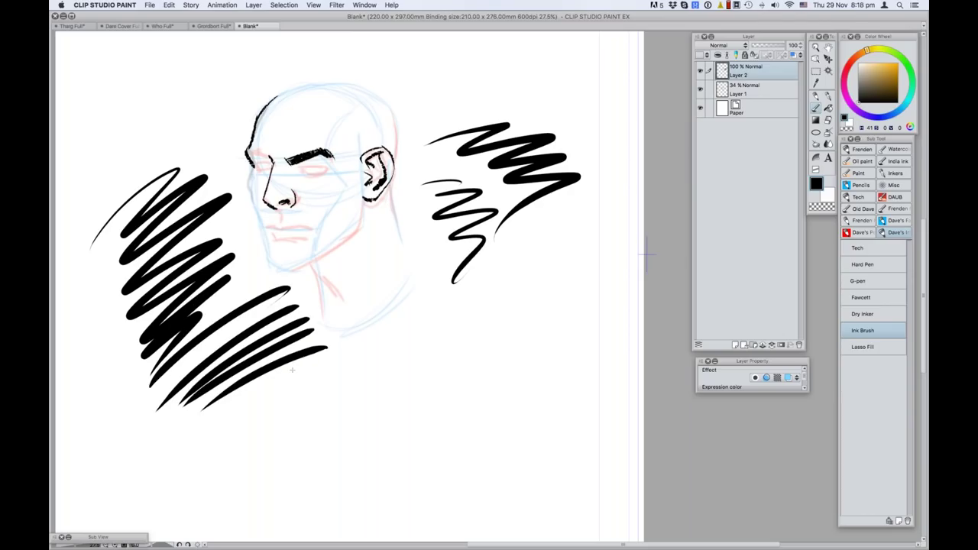
Sweep broad tapered Ink Brush strokes beneath the neck and up the side behind the head.
drag(227, 411, 412, 337)
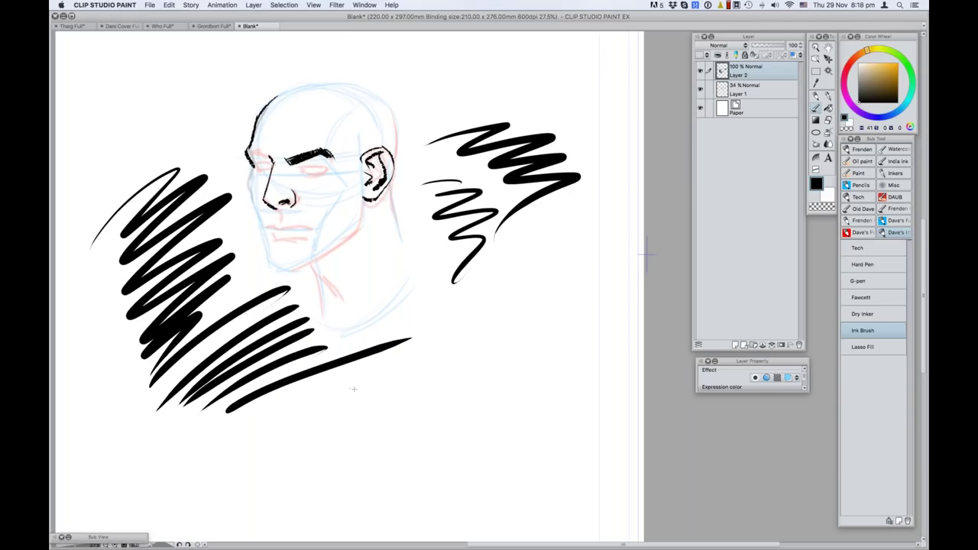
drag(352, 389, 503, 304)
drag(386, 390, 543, 304)
drag(420, 378, 575, 286)
drag(483, 358, 589, 268)
drag(533, 342, 608, 238)
mouse_move(472, 283)
mouse_down()
mouse_move(584, 228)
mouse_move(604, 230)
mouse_move(583, 252)
mouse_up()
drag(517, 287, 588, 258)
Ink the cheek plane, jaw, neck, back of the head and both eyes with Ink Brush.
mouse_move(330, 163)
mouse_down()
mouse_move(340, 187)
mouse_move(325, 214)
mouse_move(323, 249)
mouse_move(308, 266)
mouse_move(282, 269)
mouse_move(323, 260)
mouse_move(345, 240)
mouse_up()
drag(360, 193, 353, 232)
drag(309, 269, 315, 318)
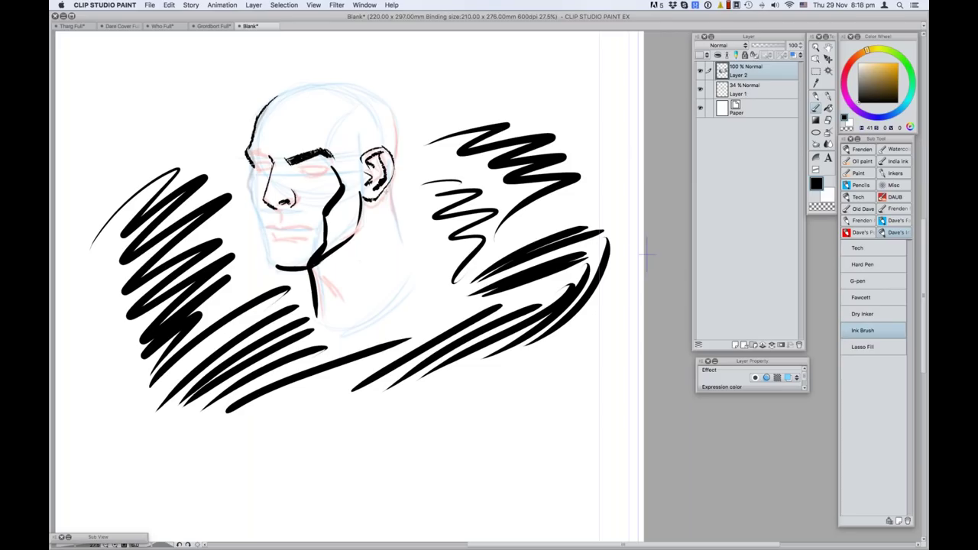
drag(388, 177, 404, 230)
drag(387, 110, 390, 161)
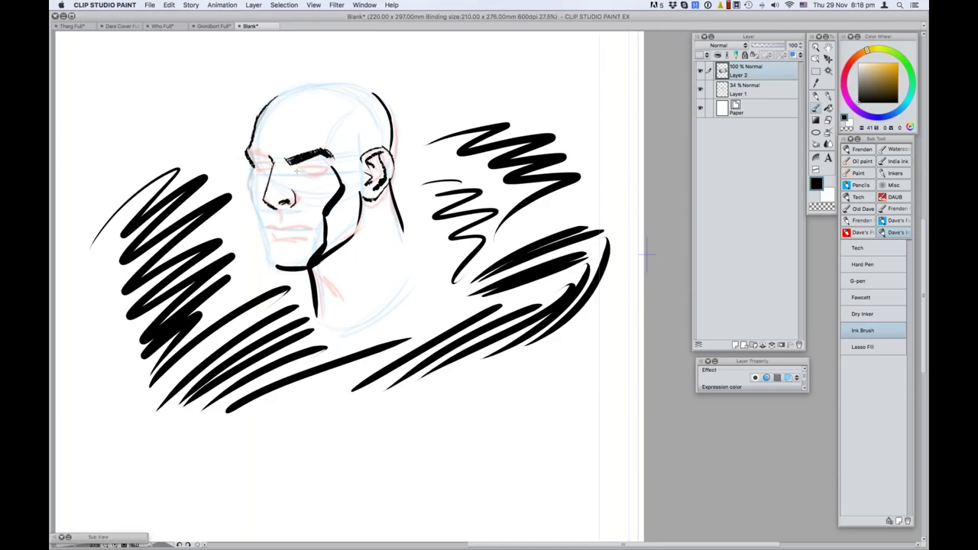
mouse_move(321, 165)
mouse_down()
mouse_move(257, 171)
mouse_move(263, 154)
mouse_move(270, 161)
mouse_up()
Feather the cheek shadow with G-pen hatching, and ink the near eye's details and the mouth.
click(874, 281)
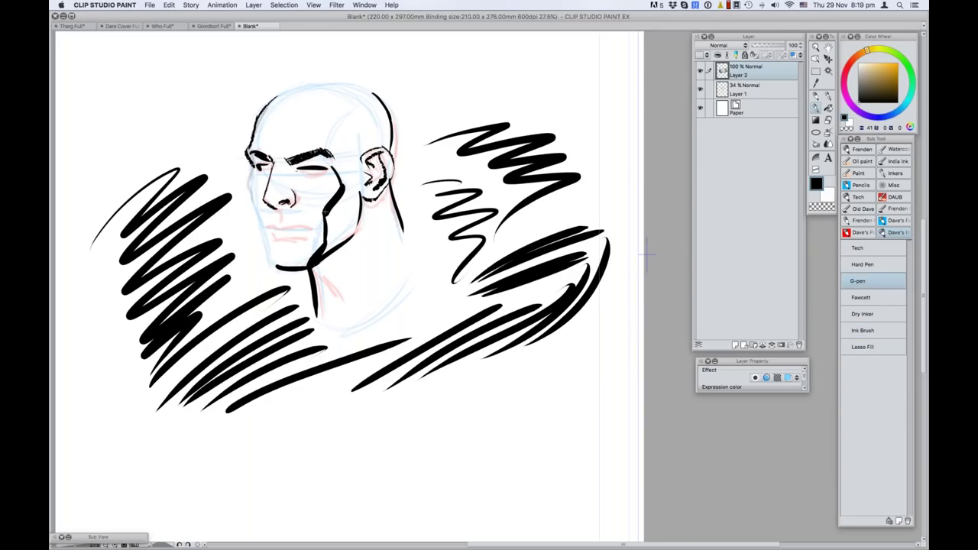
mouse_move(320, 192)
mouse_down()
mouse_move(327, 215)
mouse_move(348, 219)
mouse_up()
drag(336, 220, 348, 228)
drag(305, 169, 319, 181)
drag(311, 177, 322, 183)
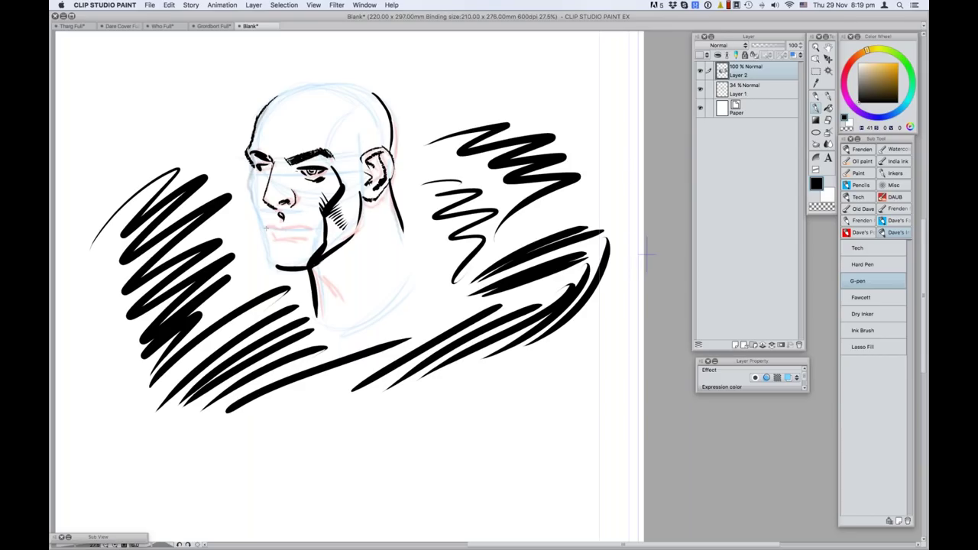
mouse_move(268, 229)
mouse_down()
mouse_move(302, 228)
mouse_move(288, 237)
mouse_move(299, 241)
mouse_up()
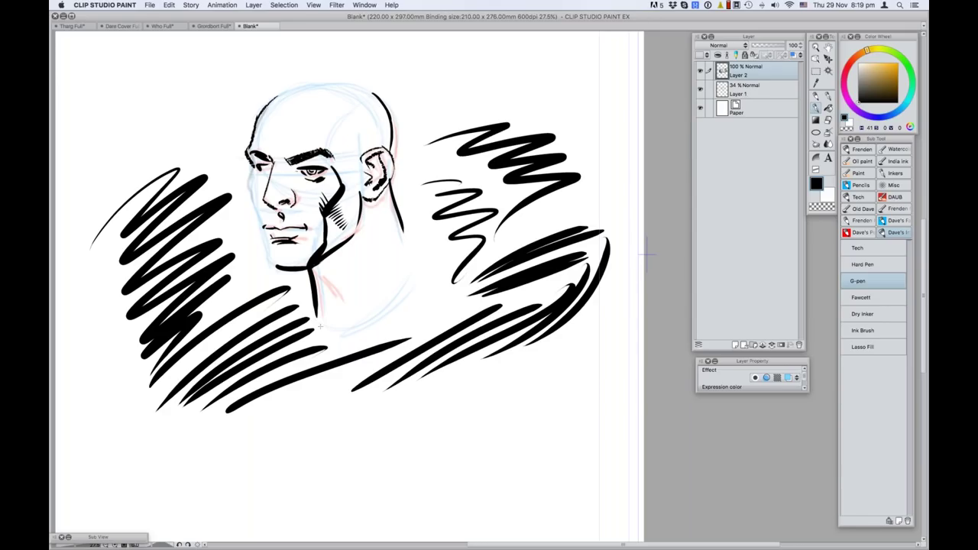
Clear the inked layer and draw two solid black blobs beside the head with Lasso Fill.
click(871, 348)
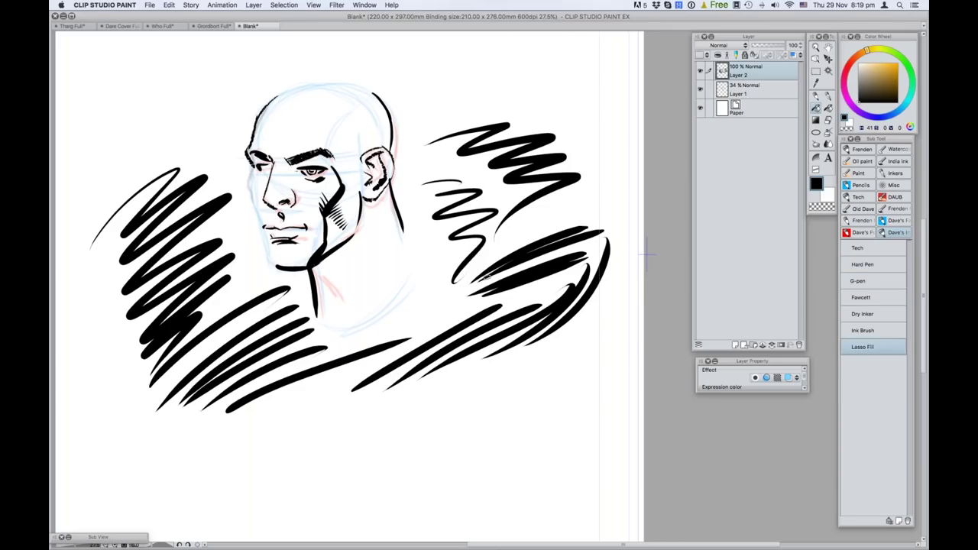
key(Delete)
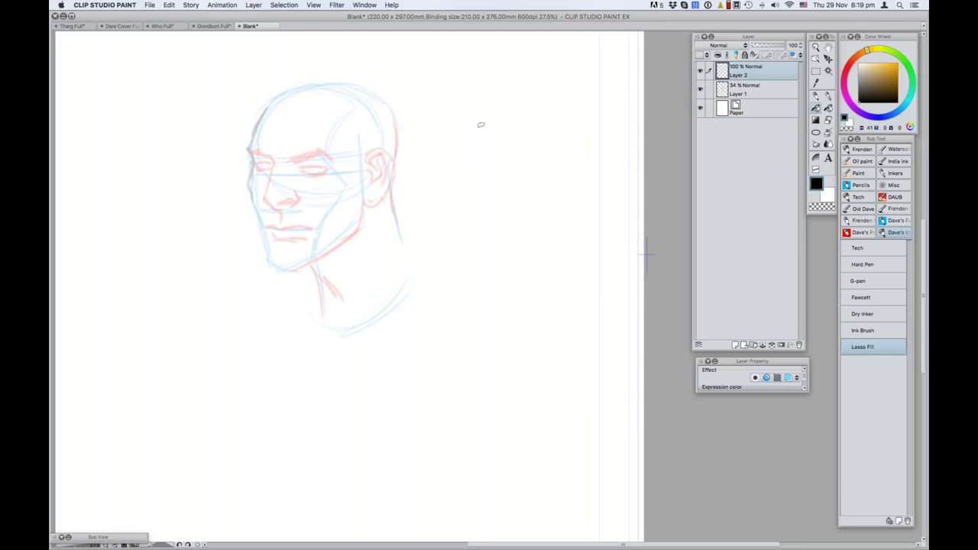
mouse_move(483, 125)
mouse_down()
mouse_move(441, 171)
mouse_move(480, 210)
mouse_move(518, 126)
mouse_move(547, 125)
mouse_up()
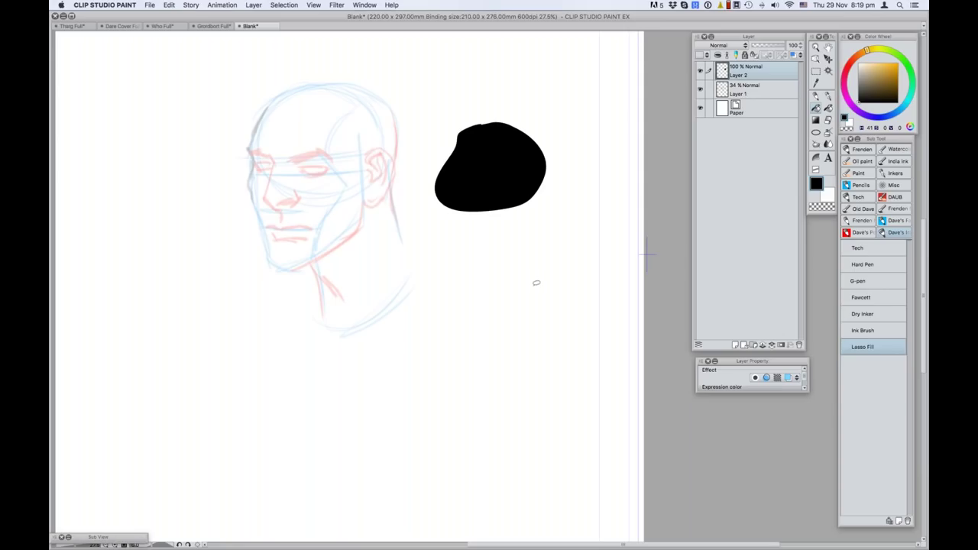
mouse_move(487, 239)
mouse_down()
mouse_move(520, 272)
mouse_move(509, 235)
mouse_up()
Fill the shadowed side of the head, the nose shadow and a small triangle beside the face with solid black.
mouse_move(362, 98)
mouse_down()
mouse_move(321, 148)
mouse_move(327, 166)
mouse_move(313, 175)
mouse_move(332, 197)
mouse_move(310, 260)
mouse_move(349, 238)
mouse_move(393, 182)
mouse_move(398, 117)
mouse_move(380, 98)
mouse_move(359, 98)
mouse_up()
mouse_move(290, 157)
mouse_down()
mouse_move(275, 194)
mouse_move(301, 200)
mouse_move(285, 203)
mouse_move(298, 198)
mouse_move(293, 157)
mouse_up()
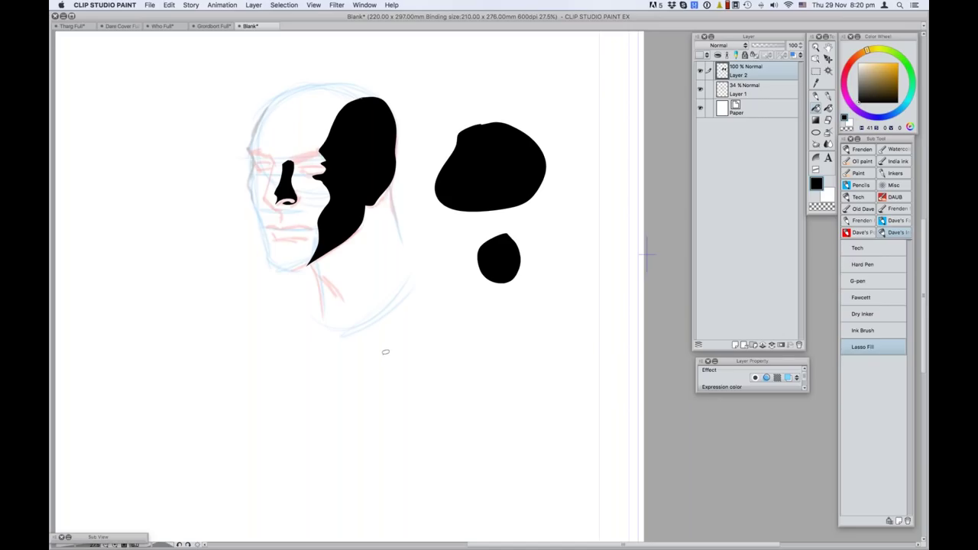
mouse_move(204, 192)
mouse_down()
mouse_move(176, 204)
mouse_move(211, 184)
mouse_up()
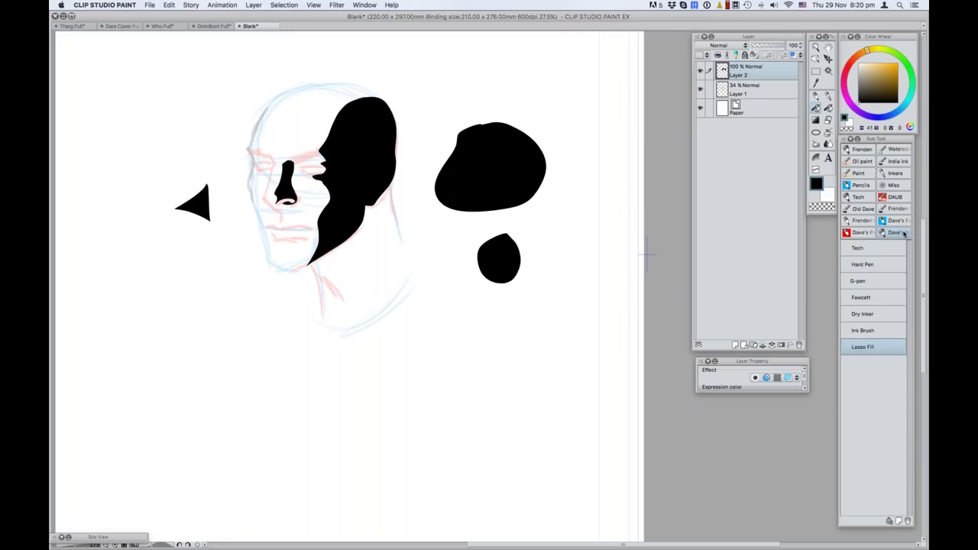
Lay soft grey-to-black Paint brush strokes across the area below the head and blend the temple shadow's edge.
click(900, 235)
click(900, 220)
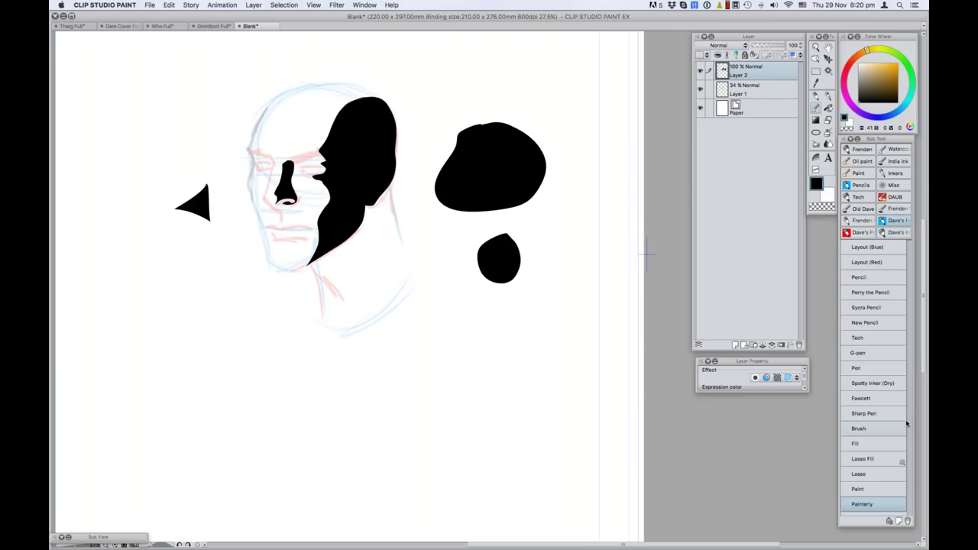
click(868, 489)
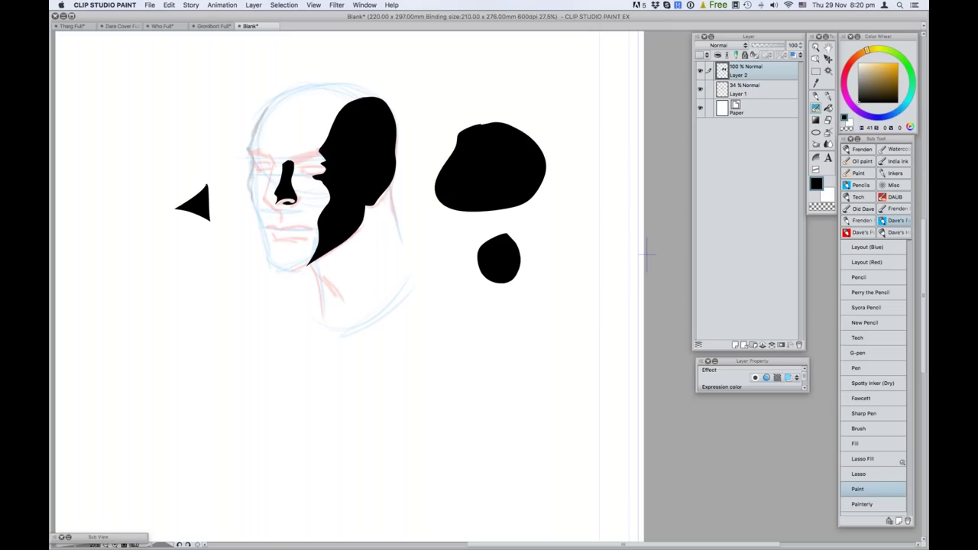
mouse_move(181, 335)
mouse_down()
mouse_move(178, 348)
mouse_move(260, 301)
mouse_move(200, 381)
mouse_move(224, 391)
mouse_move(340, 312)
mouse_move(411, 306)
mouse_move(393, 350)
mouse_move(336, 398)
mouse_move(519, 332)
mouse_move(375, 413)
mouse_move(565, 347)
mouse_up()
mouse_move(100, 319)
mouse_down()
mouse_move(191, 252)
mouse_move(107, 329)
mouse_move(119, 345)
mouse_move(140, 336)
mouse_move(195, 286)
mouse_move(153, 348)
mouse_move(184, 305)
mouse_up()
mouse_move(329, 115)
mouse_down()
mouse_move(341, 112)
mouse_move(317, 128)
mouse_move(327, 150)
mouse_move(344, 107)
mouse_move(332, 99)
mouse_move(374, 95)
mouse_move(336, 111)
mouse_up()
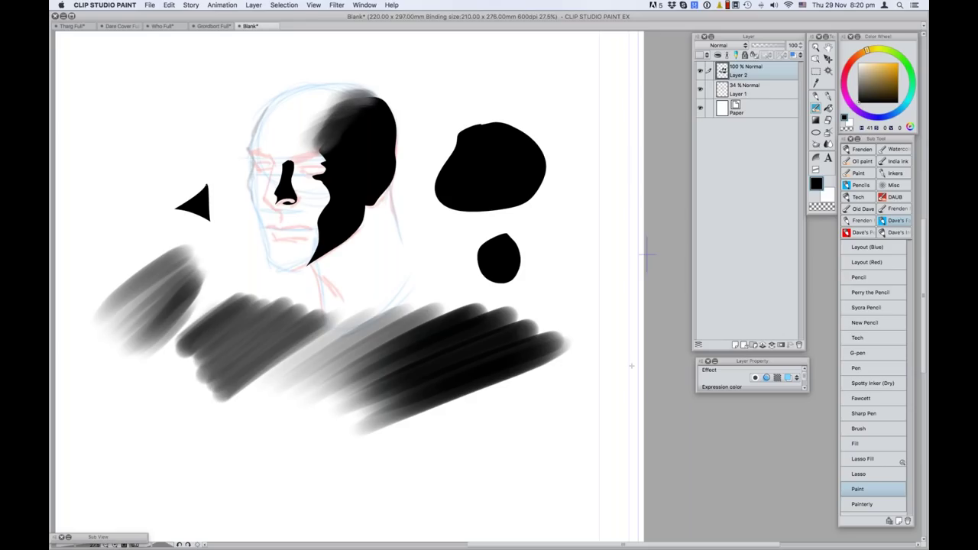
Shade the brow with the Painterly brush and cover the area behind the head with broad dark strokes.
click(875, 506)
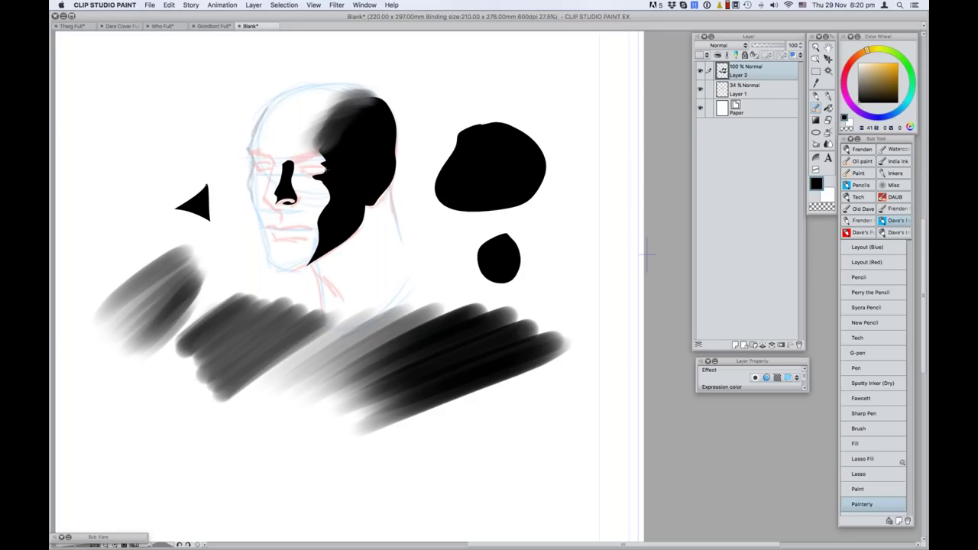
mouse_move(269, 153)
mouse_down()
mouse_move(311, 149)
mouse_move(323, 137)
mouse_move(300, 125)
mouse_move(336, 95)
mouse_move(354, 117)
mouse_move(496, 107)
mouse_move(505, 103)
mouse_move(397, 80)
mouse_move(543, 76)
mouse_up()
mouse_move(375, 54)
mouse_down()
mouse_move(542, 91)
mouse_move(588, 115)
mouse_move(436, 176)
mouse_move(581, 222)
mouse_move(443, 252)
mouse_move(565, 282)
mouse_up()
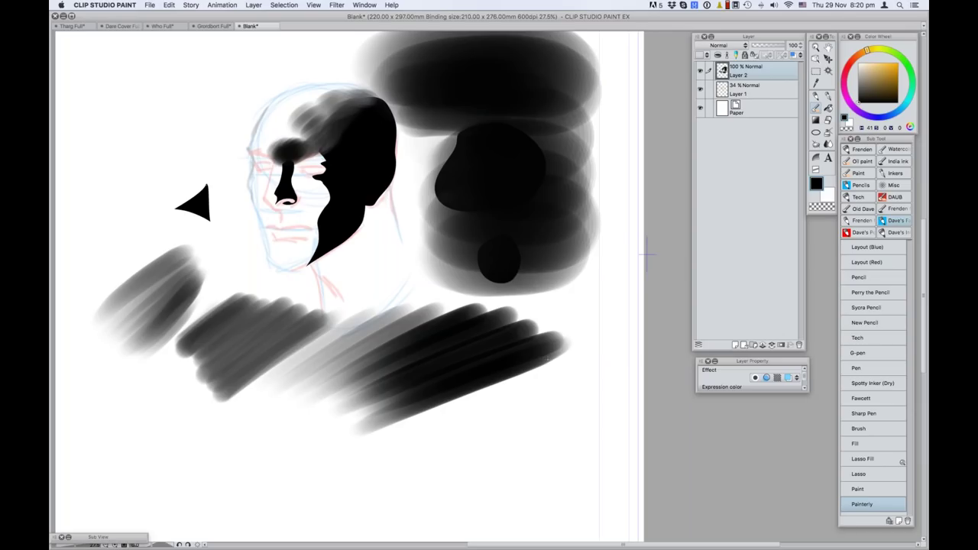
Scribble Leaves 2 and Grit Texture brush samples in front of the head, plus a Leaves 2 sample near the page's lower right.
click(897, 232)
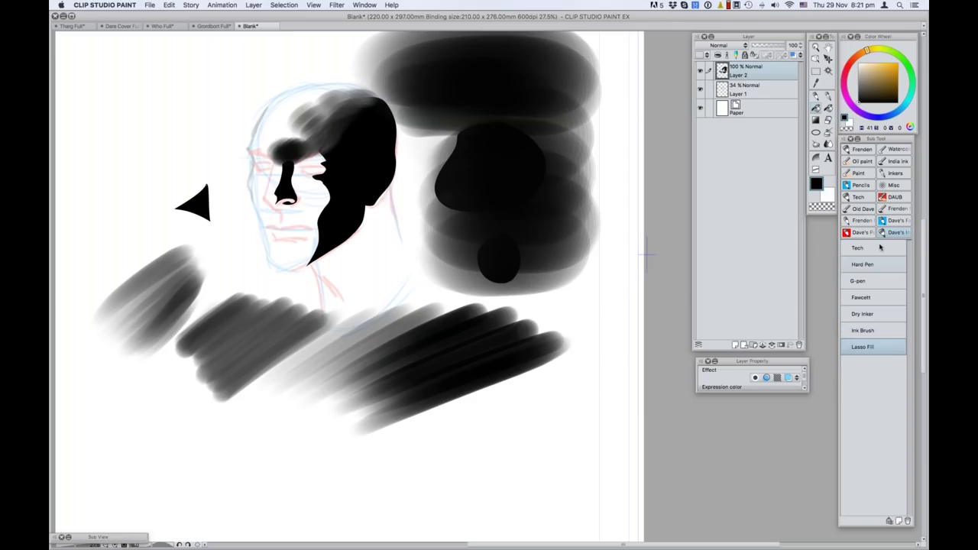
click(894, 186)
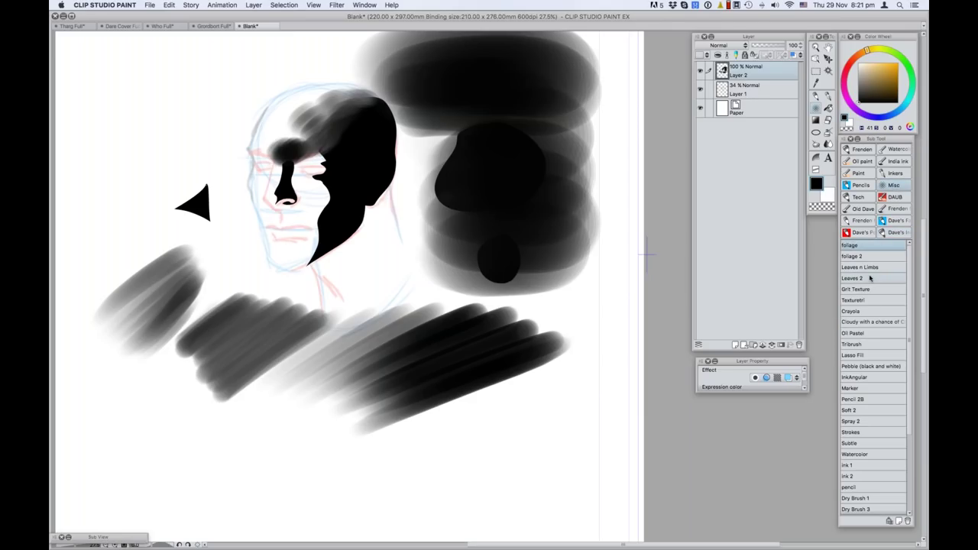
click(869, 278)
mouse_move(156, 164)
mouse_down()
mouse_move(201, 170)
mouse_move(188, 207)
mouse_up()
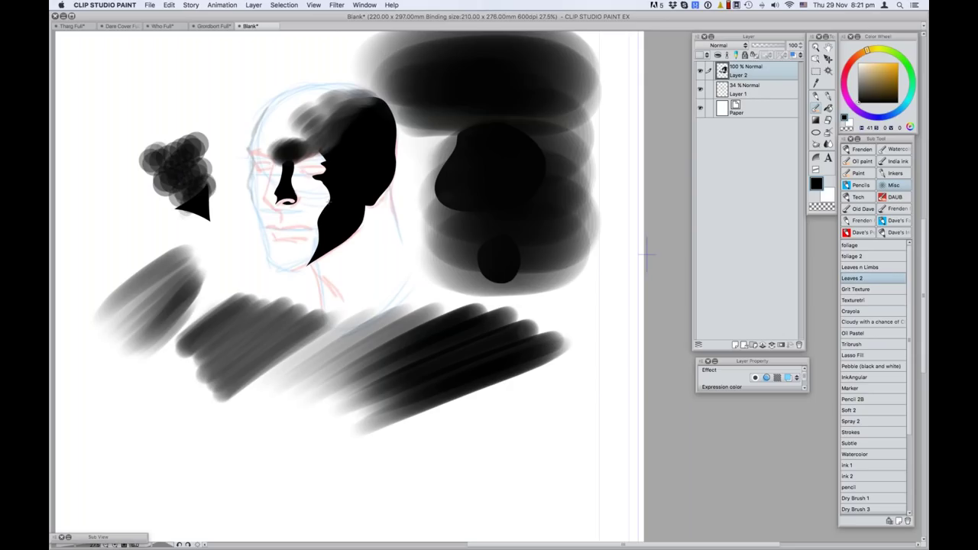
click(861, 289)
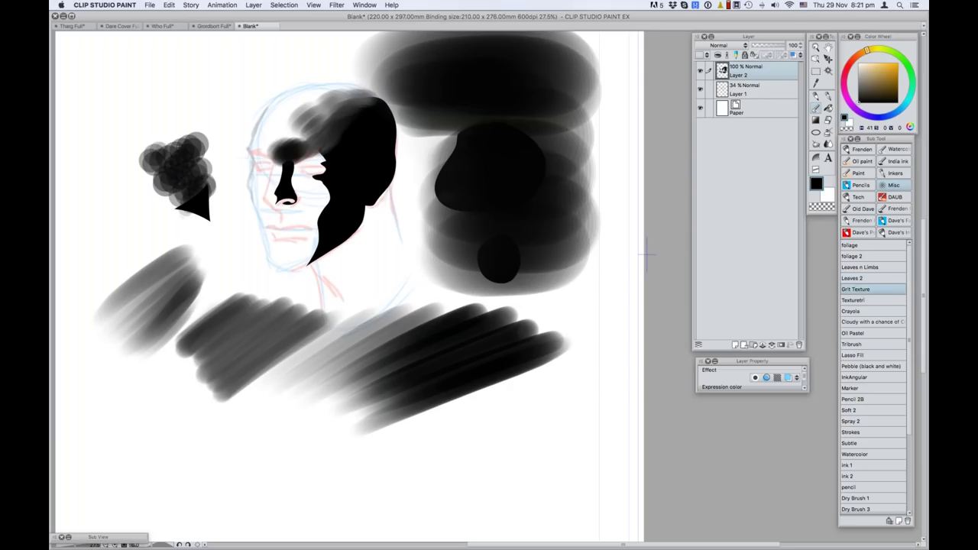
mouse_move(161, 116)
mouse_down()
mouse_move(233, 99)
mouse_move(211, 124)
mouse_move(237, 128)
mouse_up()
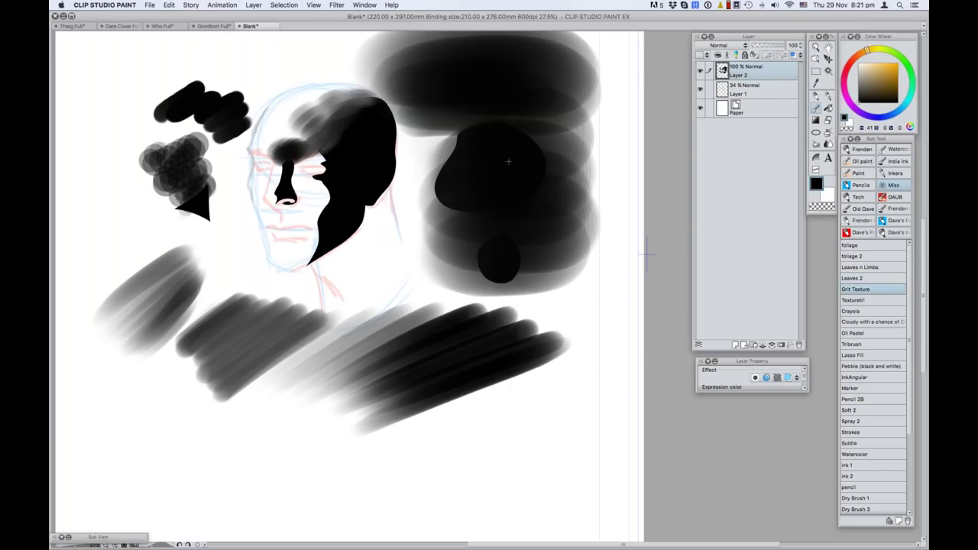
click(853, 278)
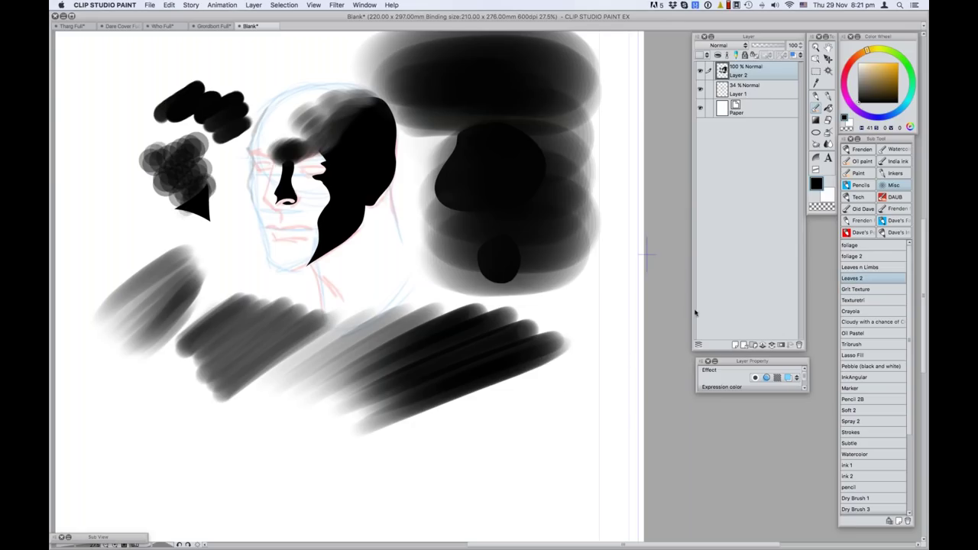
mouse_move(515, 423)
mouse_down()
mouse_move(571, 403)
mouse_move(569, 432)
mouse_up()
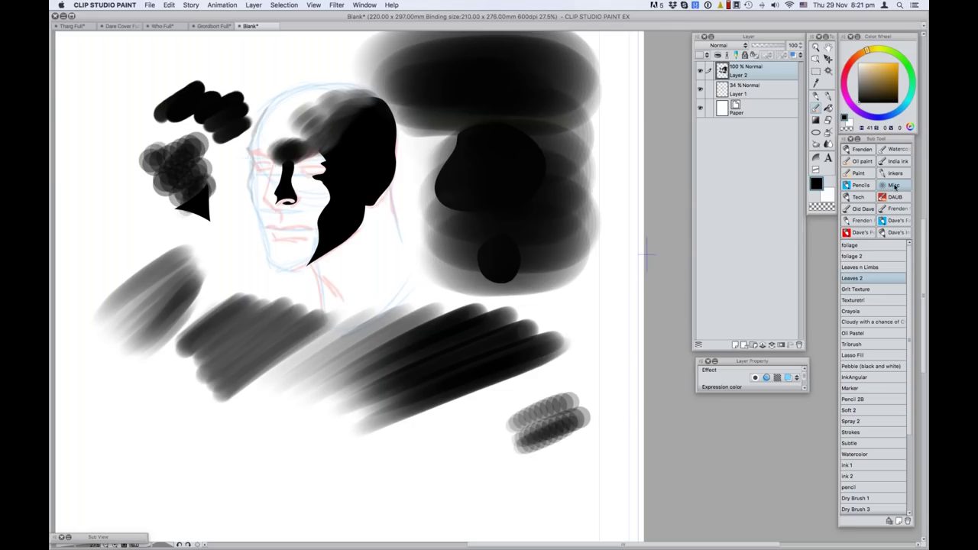
Paint speckled foliage 2 patches along the page's lower part, and foliage texture over the lower left strokes and the cheek shadow.
click(858, 256)
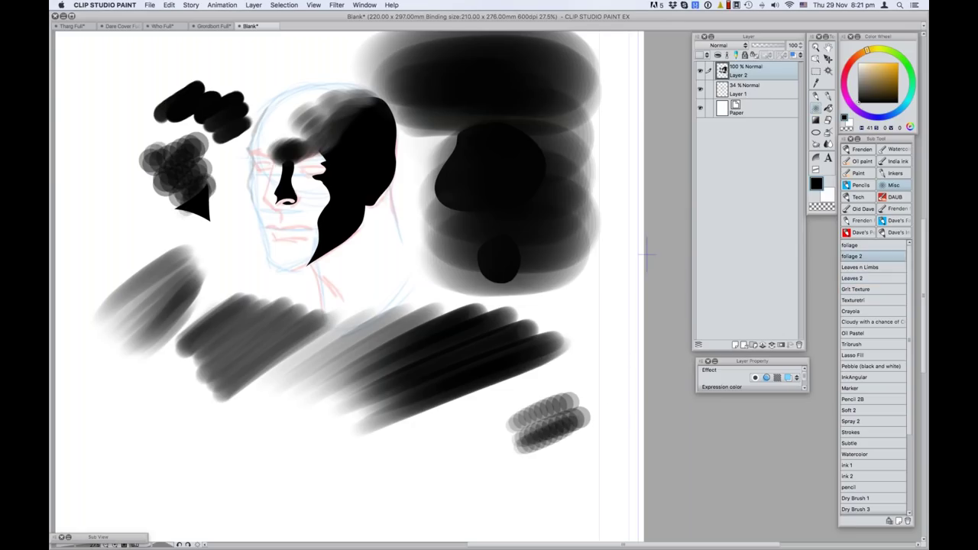
drag(420, 446, 527, 445)
mouse_move(139, 447)
mouse_down()
mouse_move(164, 416)
mouse_move(191, 463)
mouse_move(276, 436)
mouse_move(300, 458)
mouse_up()
click(852, 245)
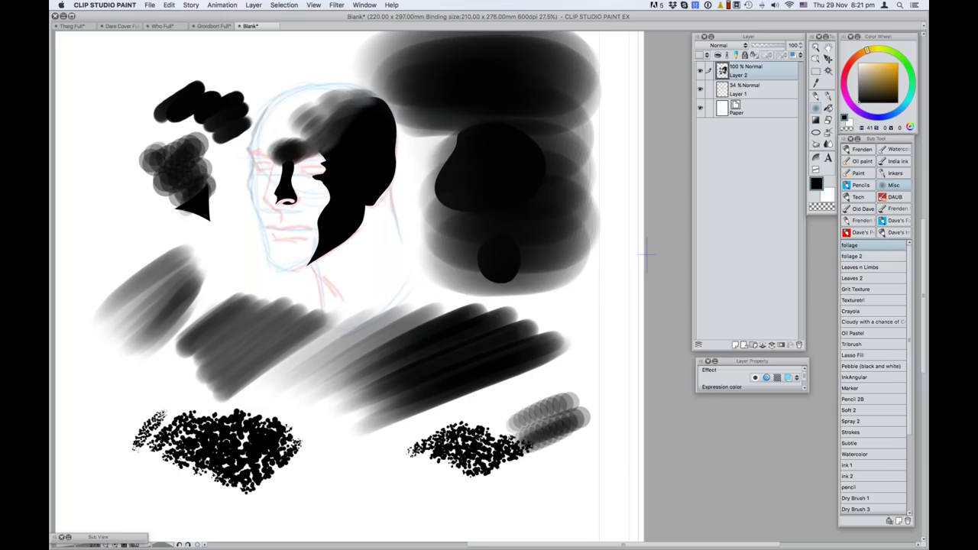
mouse_move(109, 412)
mouse_down()
mouse_move(152, 388)
mouse_move(246, 387)
mouse_move(294, 325)
mouse_up()
drag(323, 187, 316, 275)
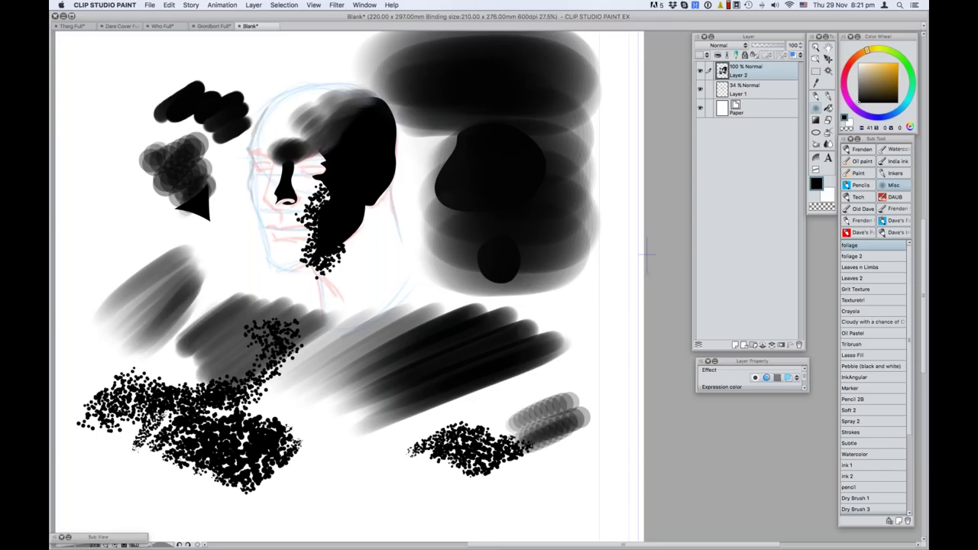
Stamp overlapping Leaves 2 brush marks down the page's right margin.
click(864, 279)
drag(585, 356, 602, 413)
drag(591, 325, 592, 355)
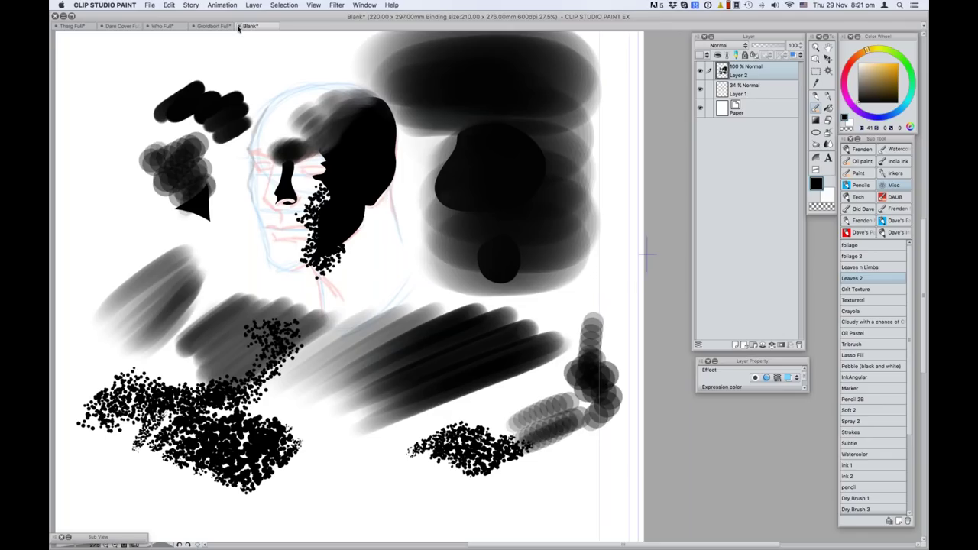
Switch to the Tharg Full page, hide the Letters, Inks and Frame layers, and show only Thumbnails above the paper.
click(81, 28)
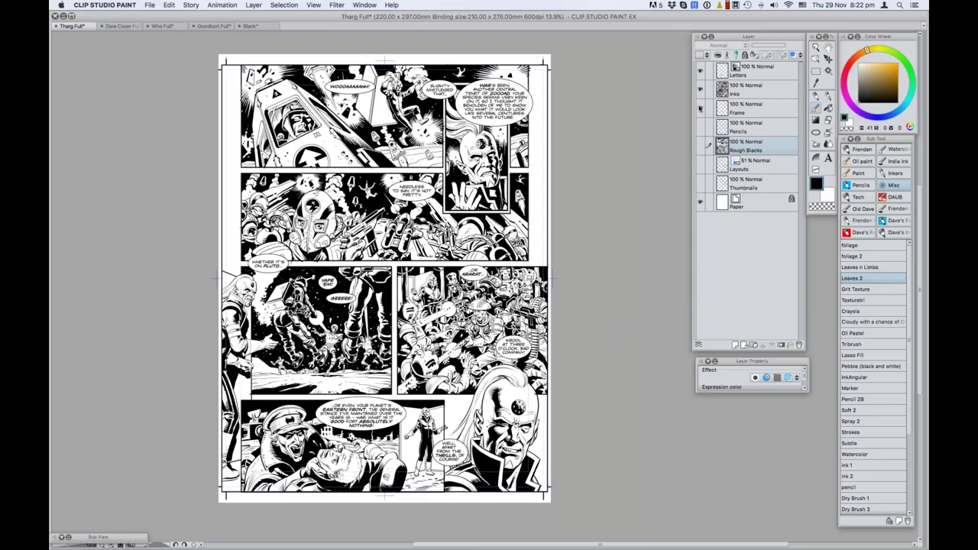
drag(700, 89, 699, 70)
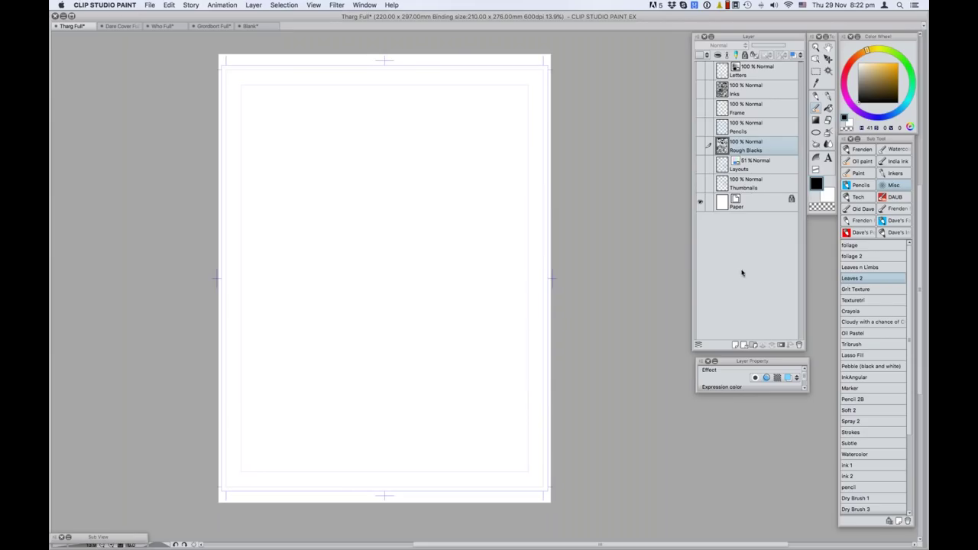
click(699, 183)
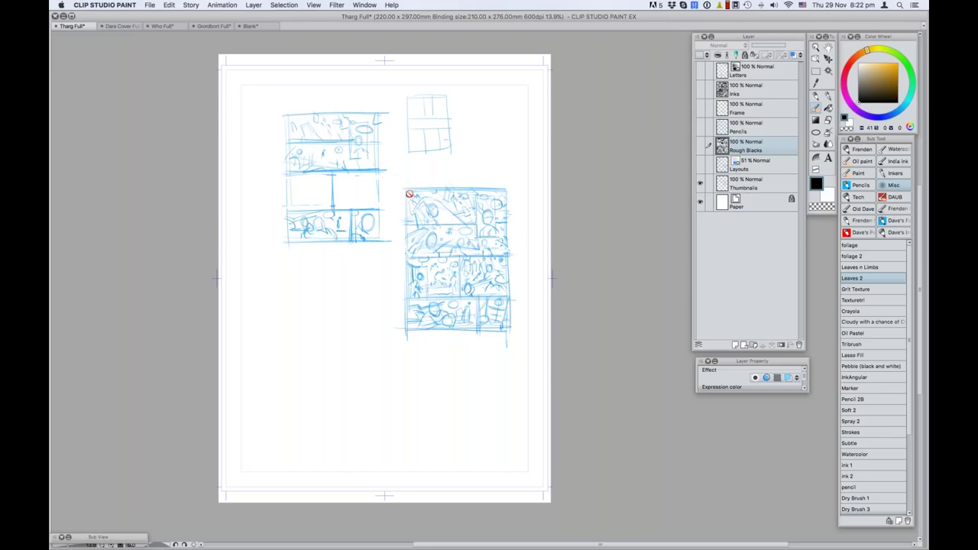
Marquee-select the larger, more detailed thumbnail sketch and clear the selection.
click(816, 70)
drag(396, 182, 519, 361)
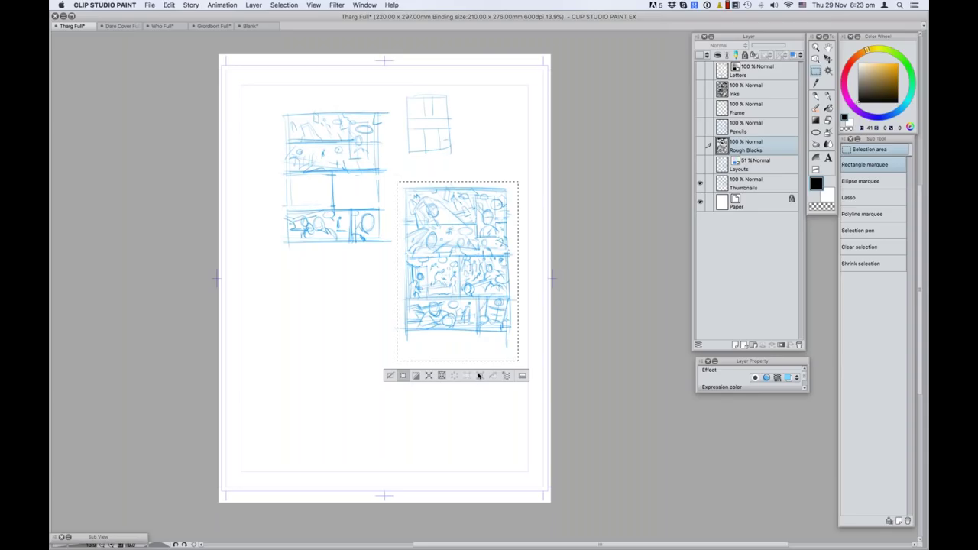
click(389, 375)
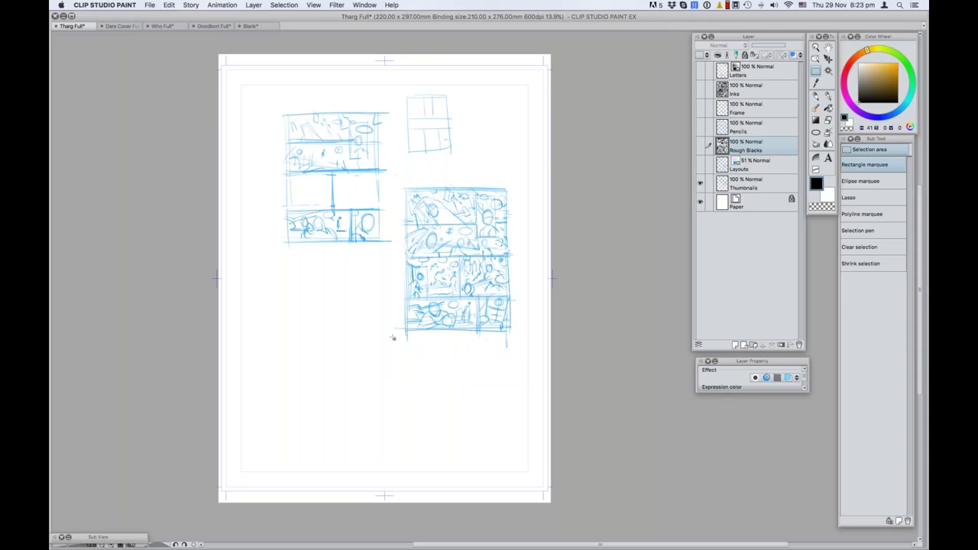
Show the Layouts layer in place of Thumbnails and raise its opacity to 100%.
click(701, 164)
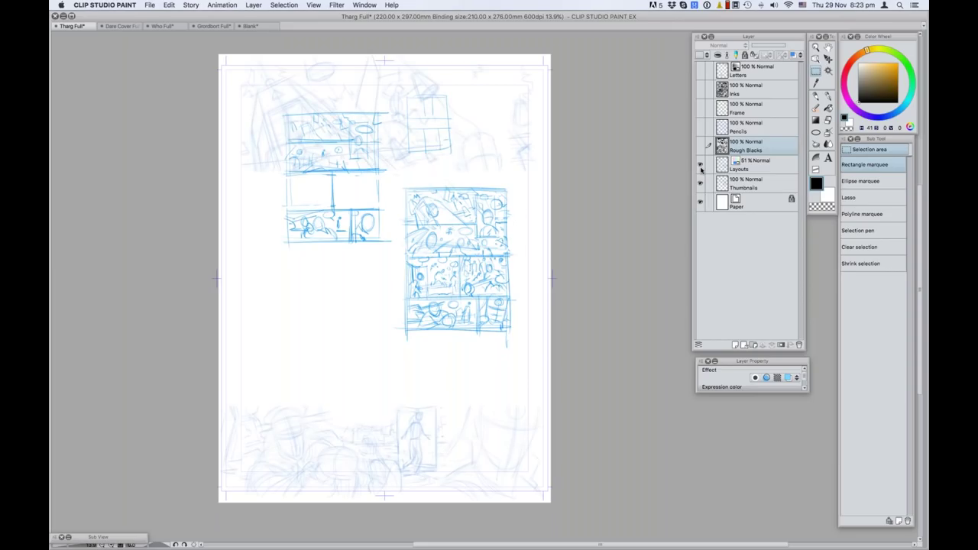
click(700, 182)
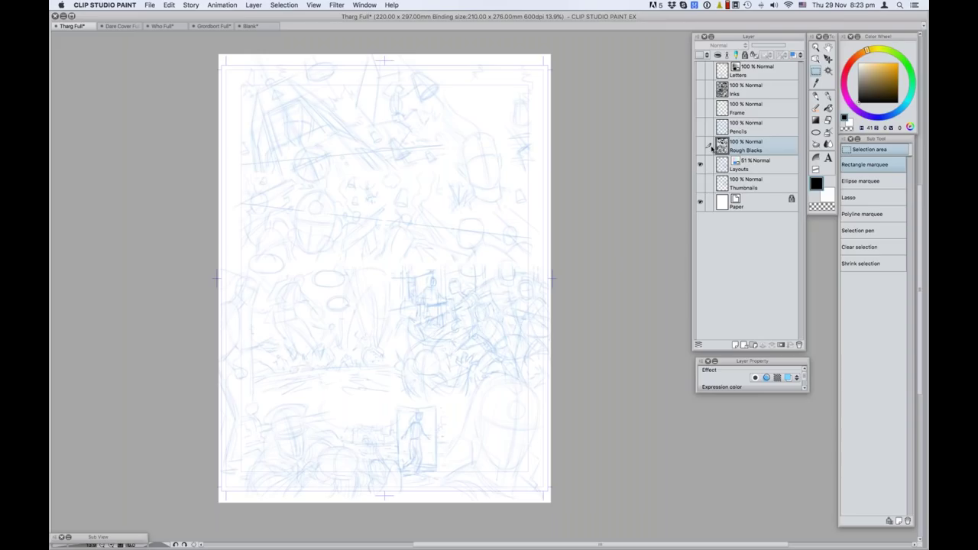
click(765, 166)
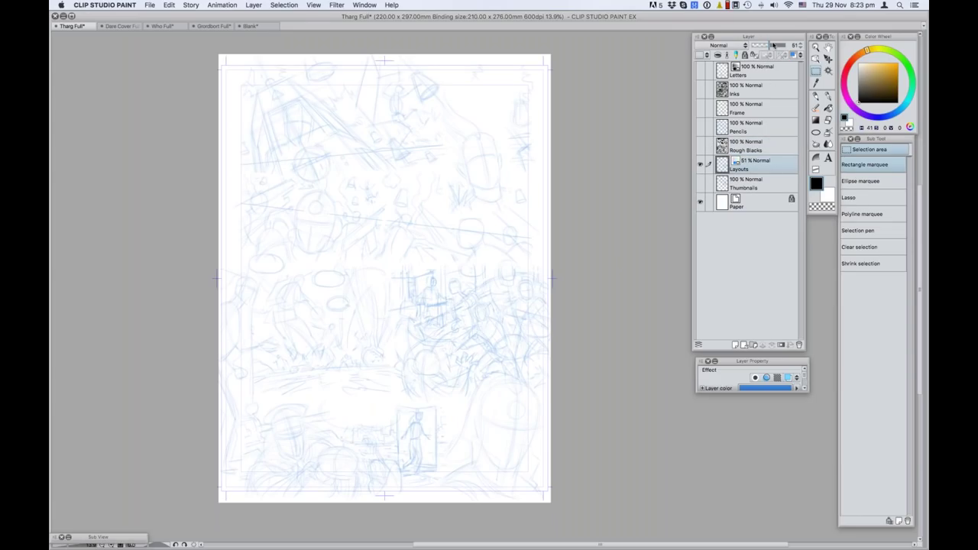
drag(774, 47, 789, 48)
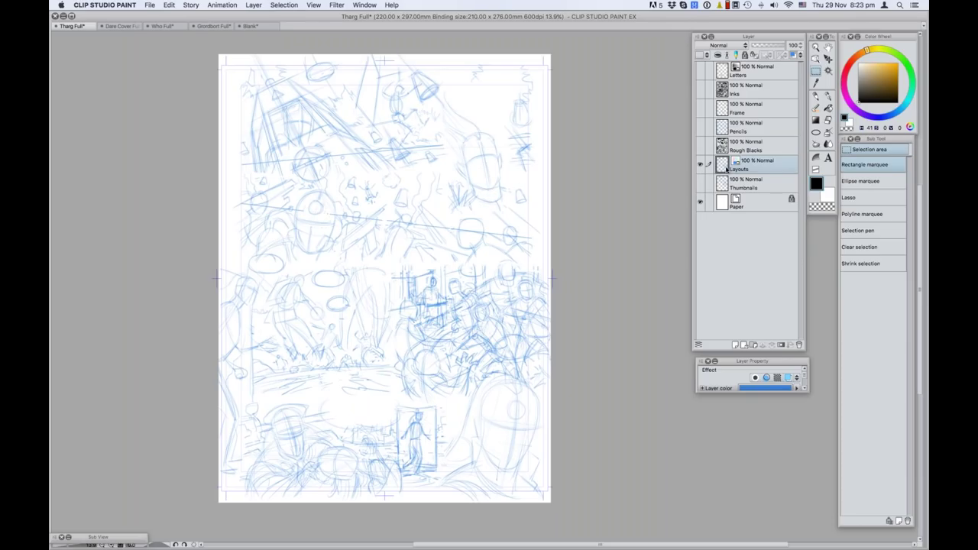
Show the Pencils layer, briefly view the Rough Blacks layer over it, and hide Layouts to leave only the pencils.
click(702, 129)
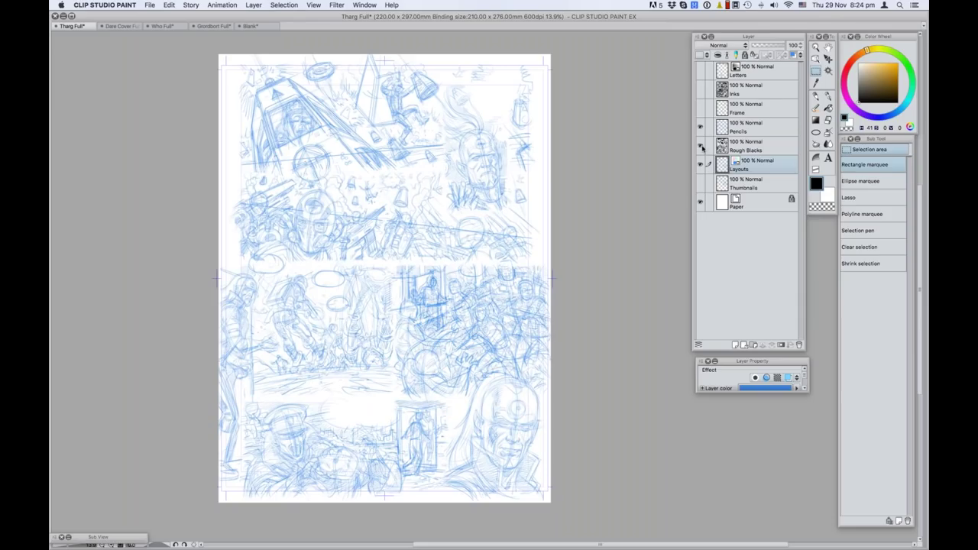
click(701, 147)
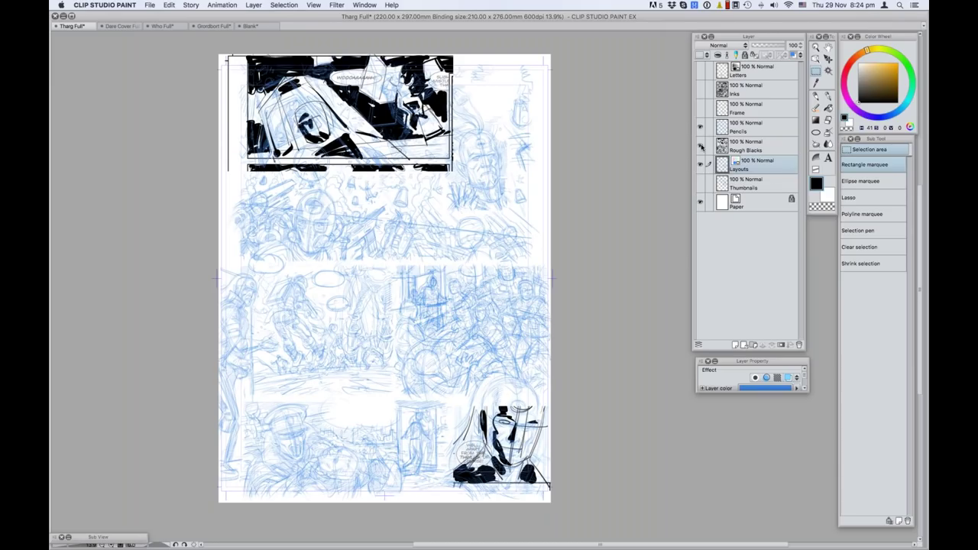
click(701, 148)
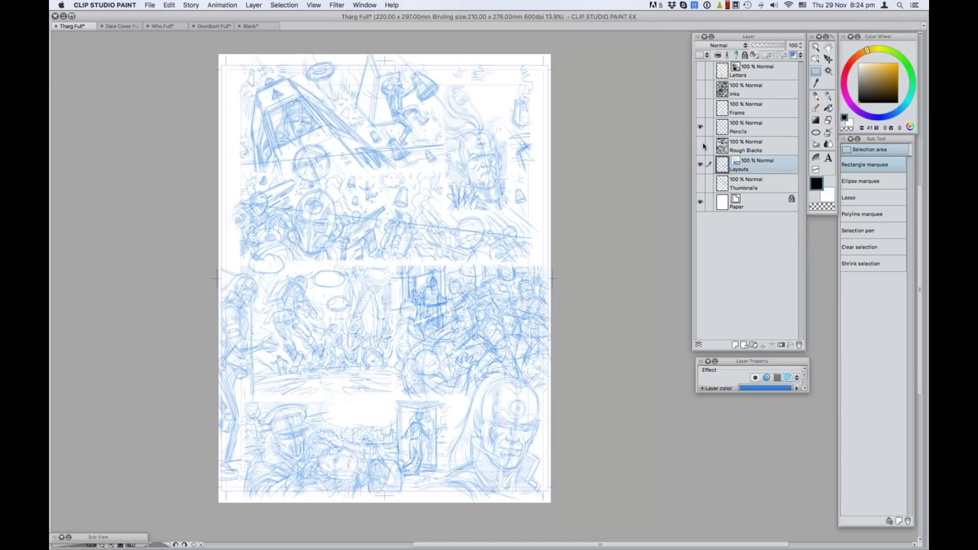
click(700, 163)
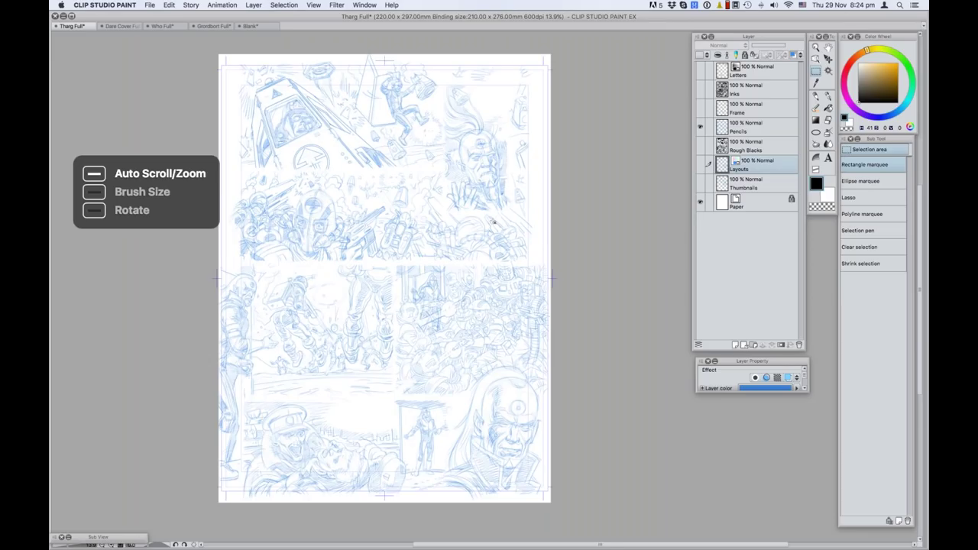
scroll(493, 220, up, 1)
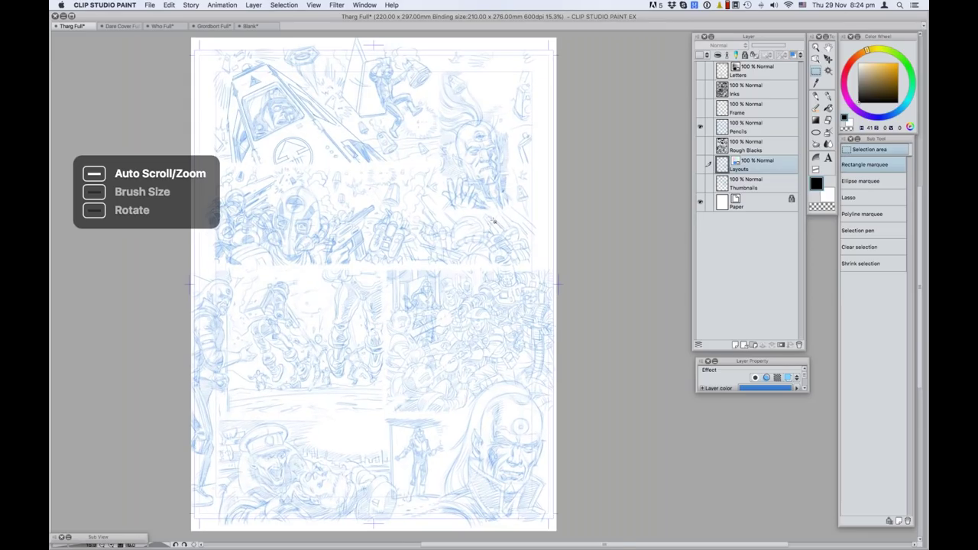
Examine the pencils up close, panel by panel from the spaceship and trooper scenes to the bottom row.
scroll(491, 221, up, 2)
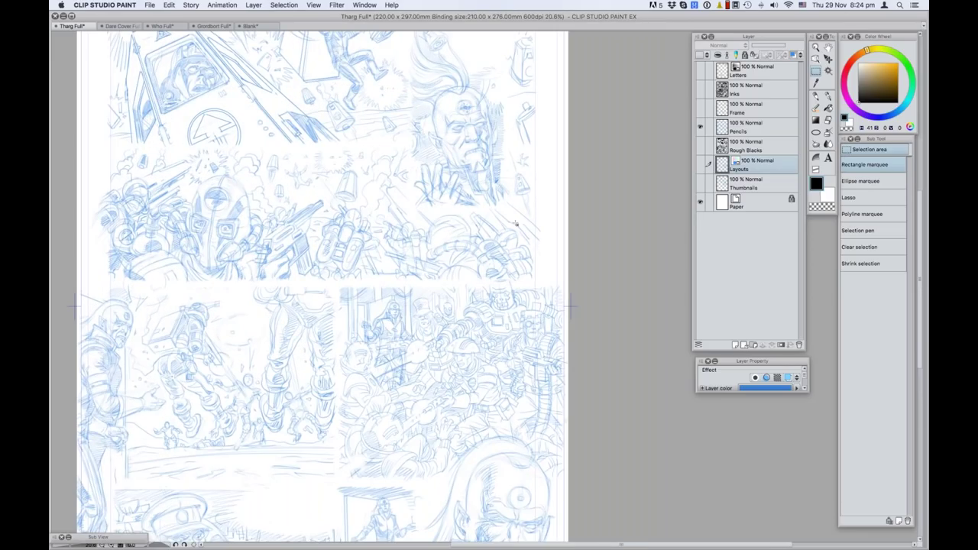
scroll(461, 308, up, 2)
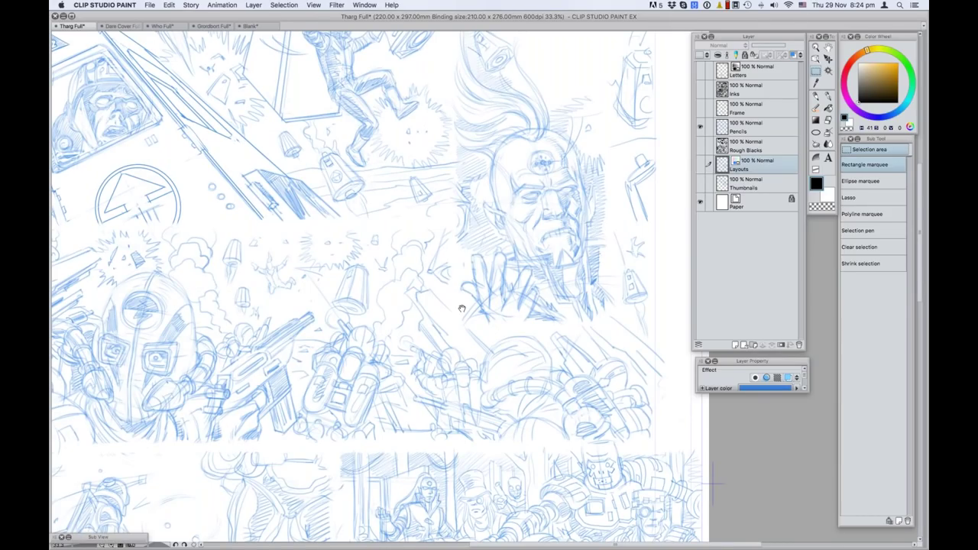
scroll(462, 308, left, 3)
scroll(461, 307, up, 1)
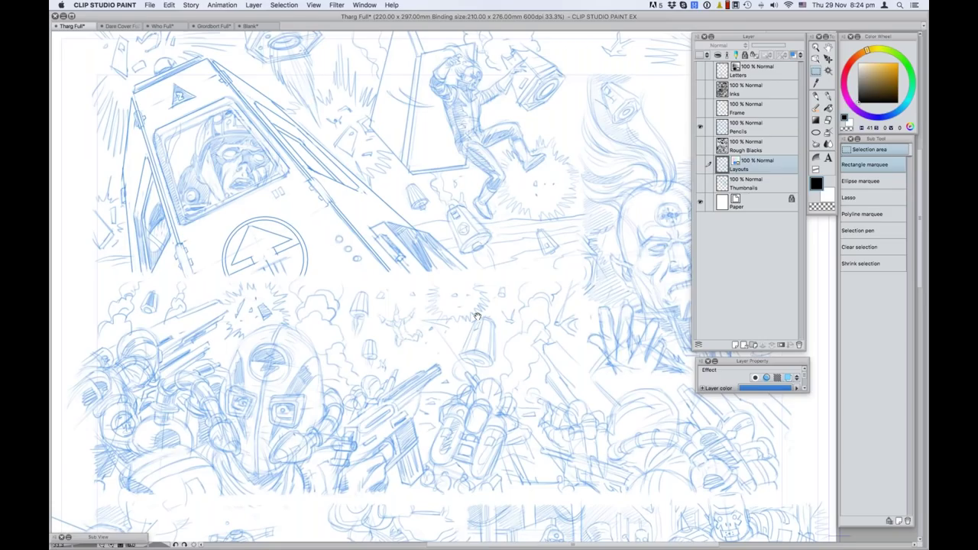
scroll(475, 315, right, 1)
scroll(475, 315, down, 1)
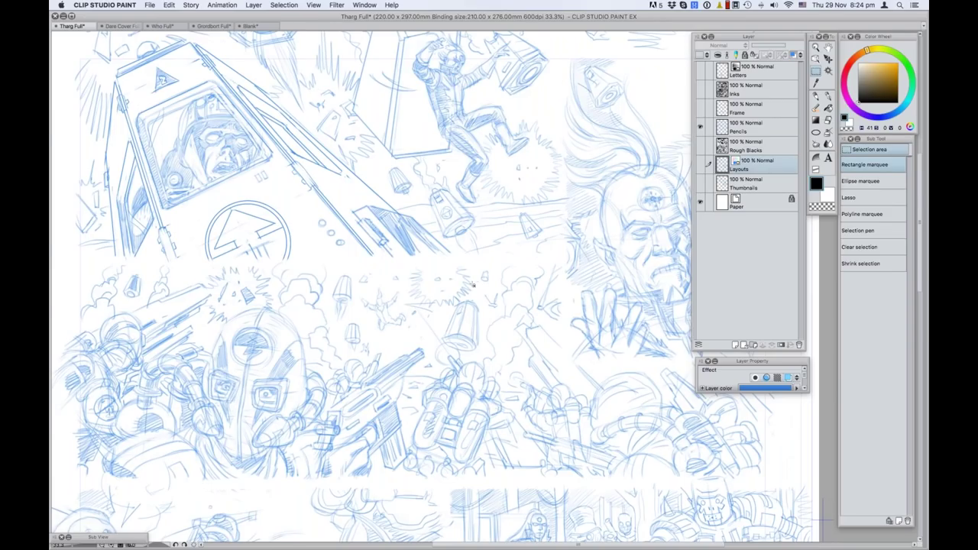
scroll(472, 285, down, 5)
scroll(472, 285, right, 3)
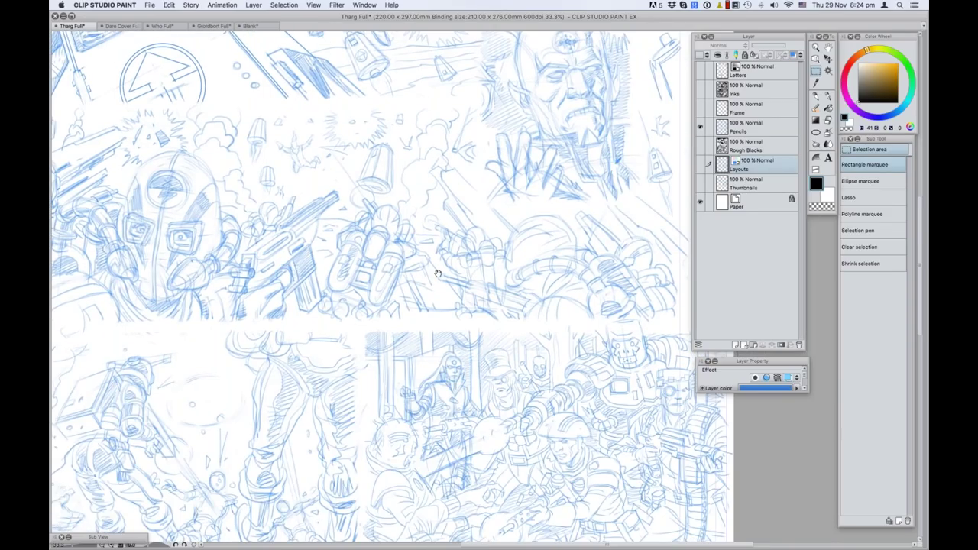
scroll(438, 274, down, 5)
scroll(438, 273, left, 4)
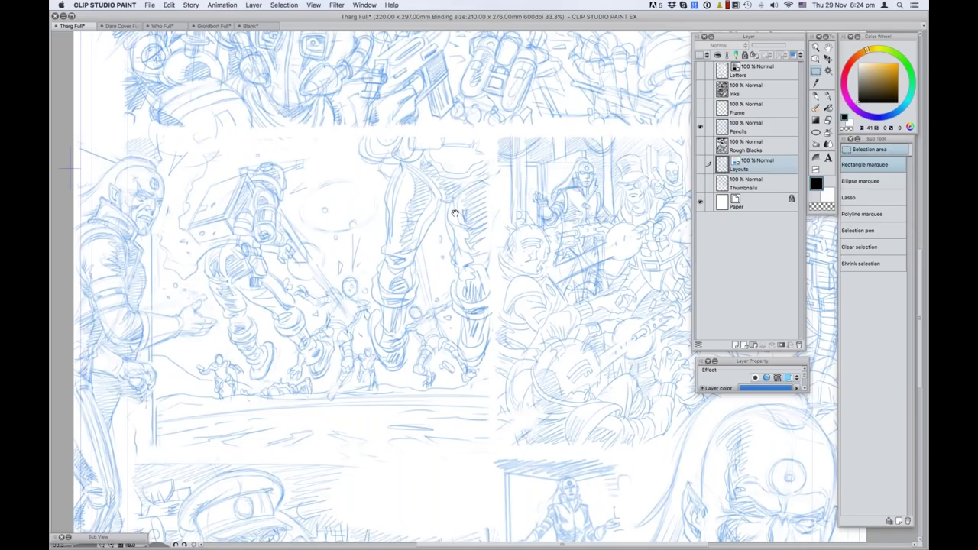
scroll(454, 213, down, 5)
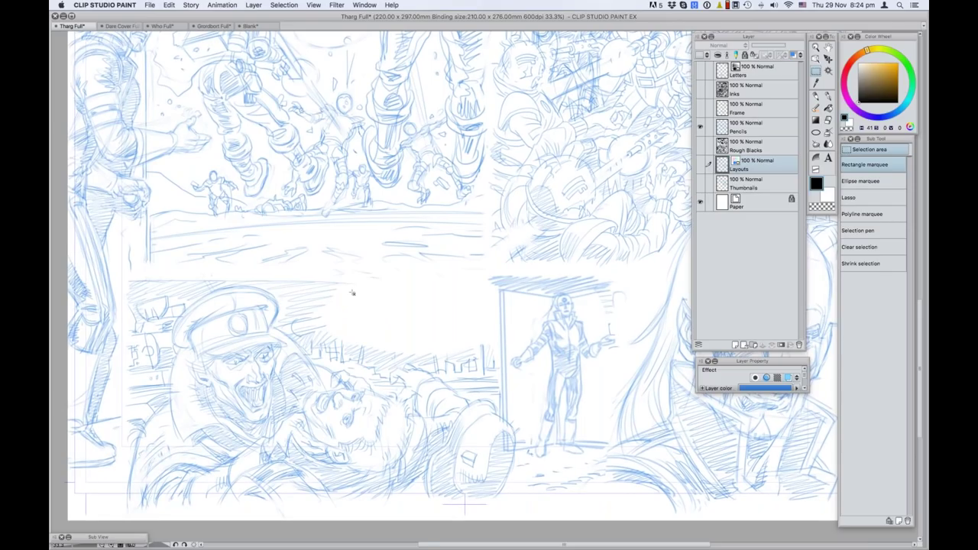
scroll(353, 291, down, 1)
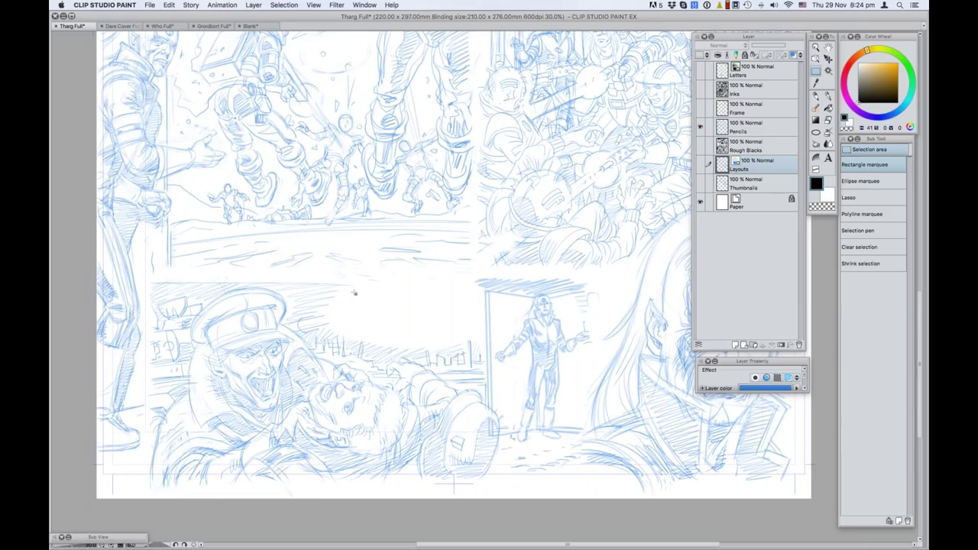
scroll(353, 292, down, 6)
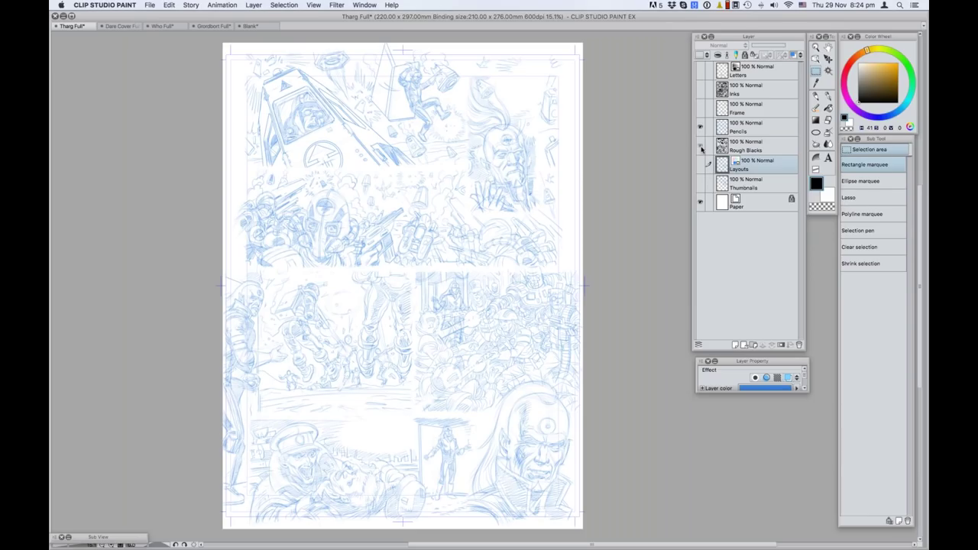
Show the Rough Blacks layer with the pencils to view the planned black areas, and hide it again.
click(700, 146)
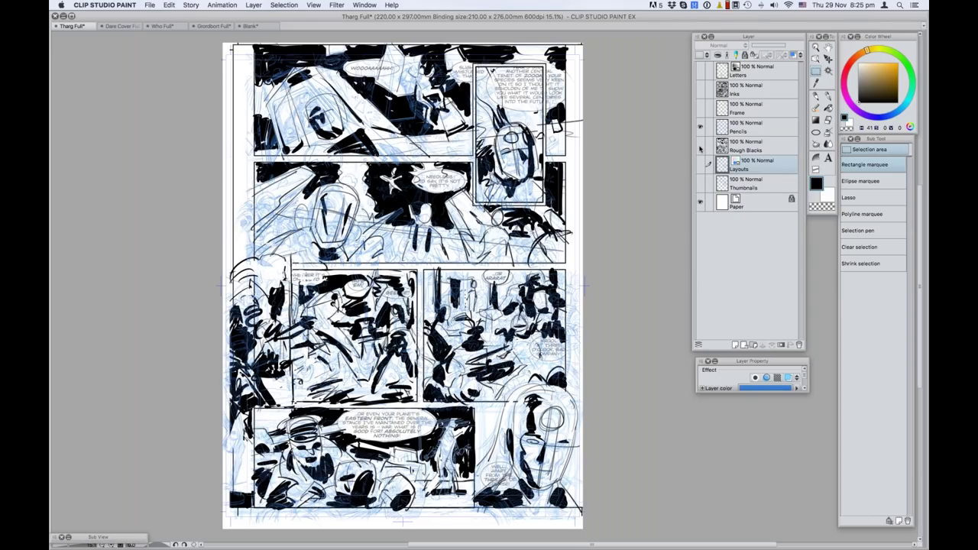
click(700, 149)
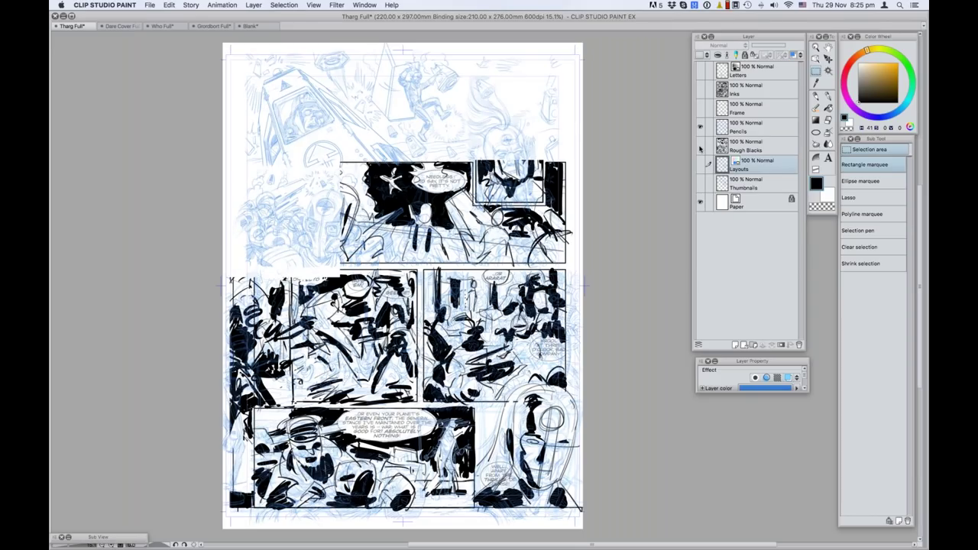
click(700, 146)
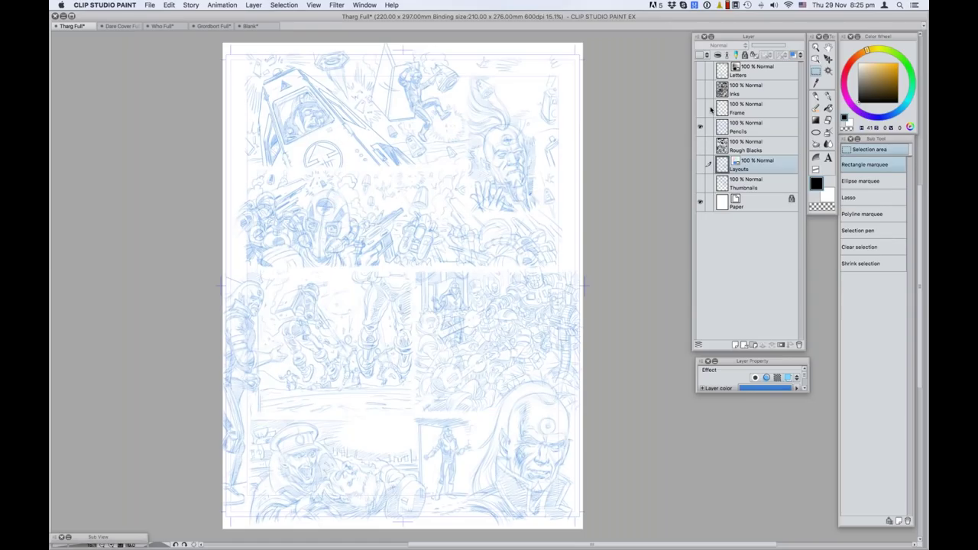
Show the Inks layer over the pencils and inspect the inked trooper and crowd panels up close.
click(700, 89)
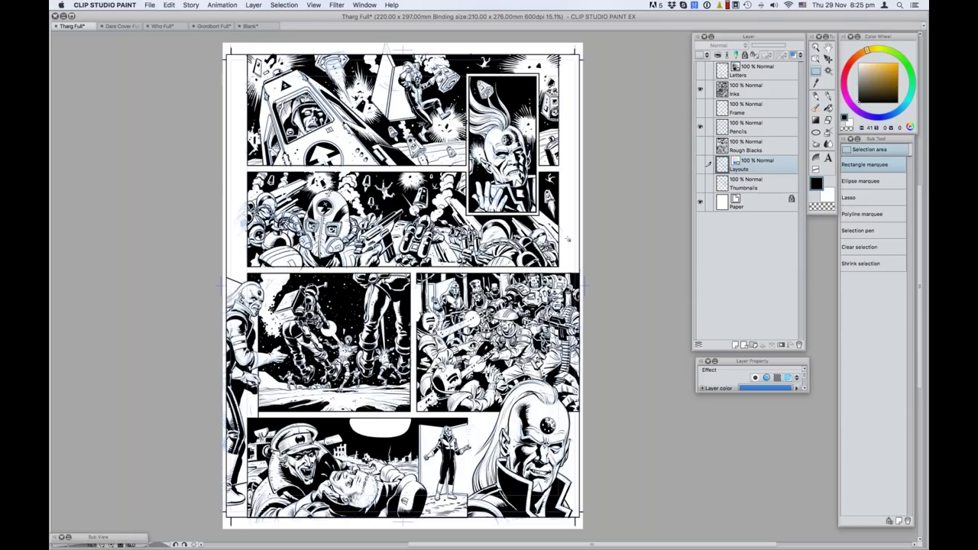
scroll(567, 239, up, 1)
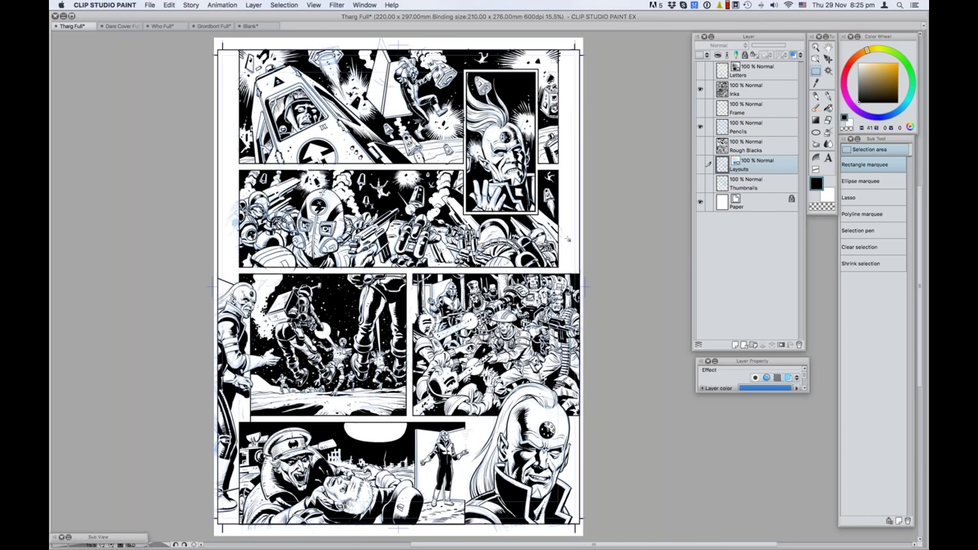
scroll(568, 239, up, 5)
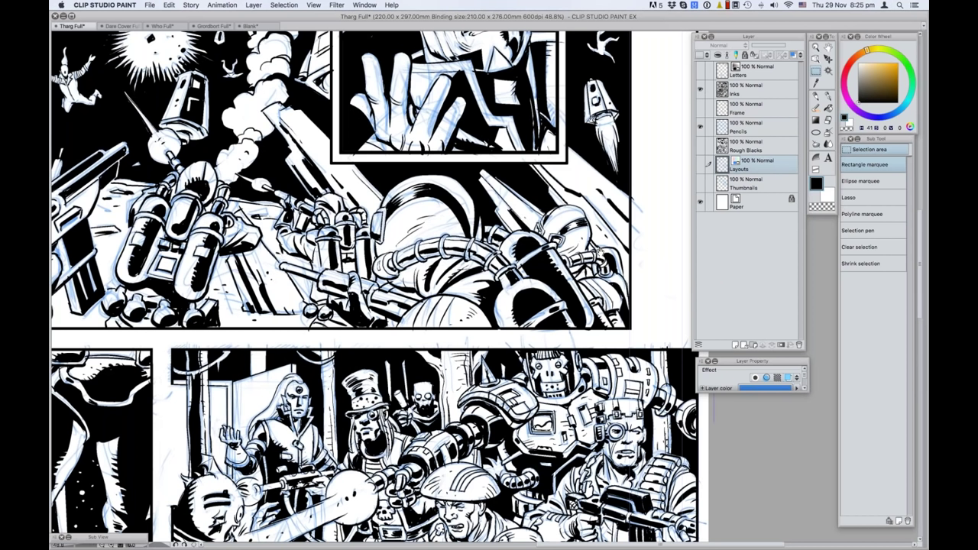
scroll(374, 291, left, 5)
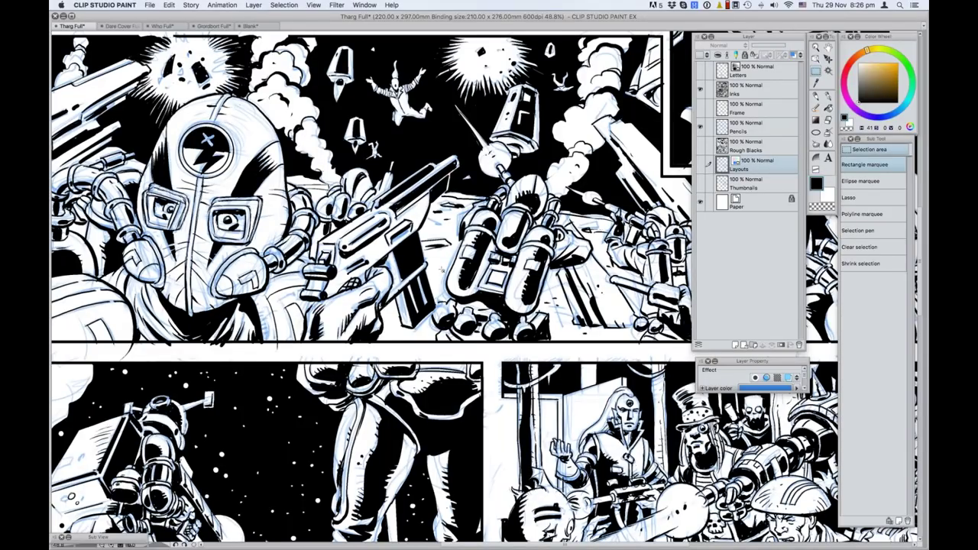
scroll(441, 269, up, 1)
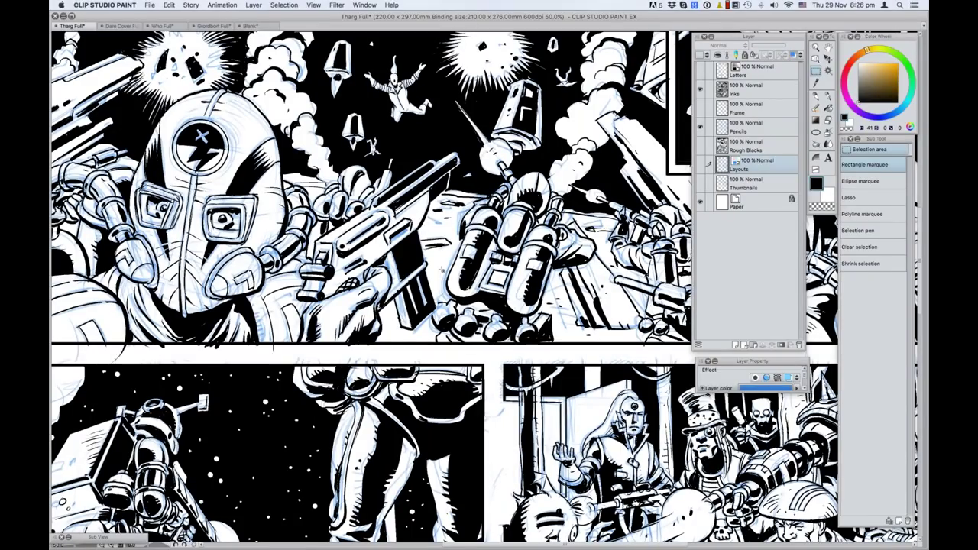
key(super+0)
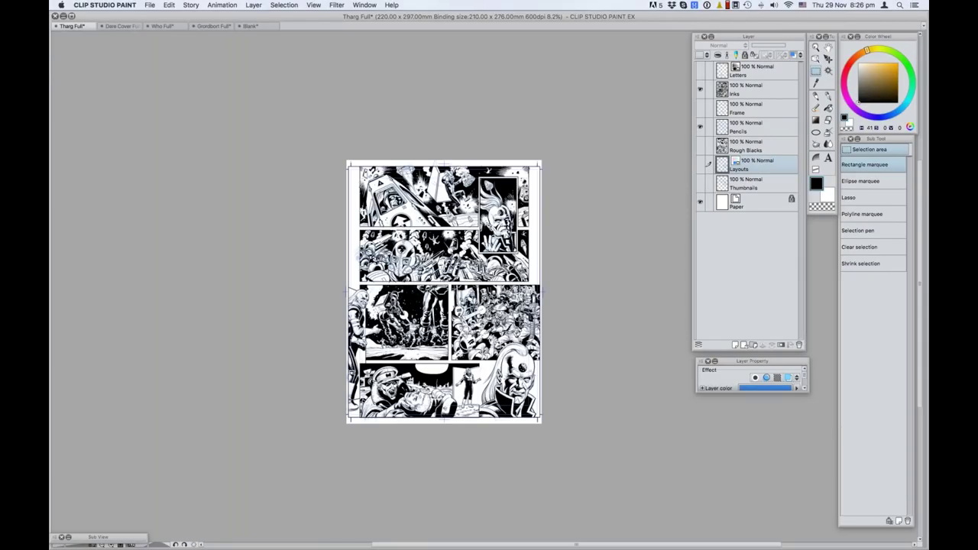
Show the Letters layer over the inks and look over the lettered page from top to bottom.
scroll(441, 271, up, 5)
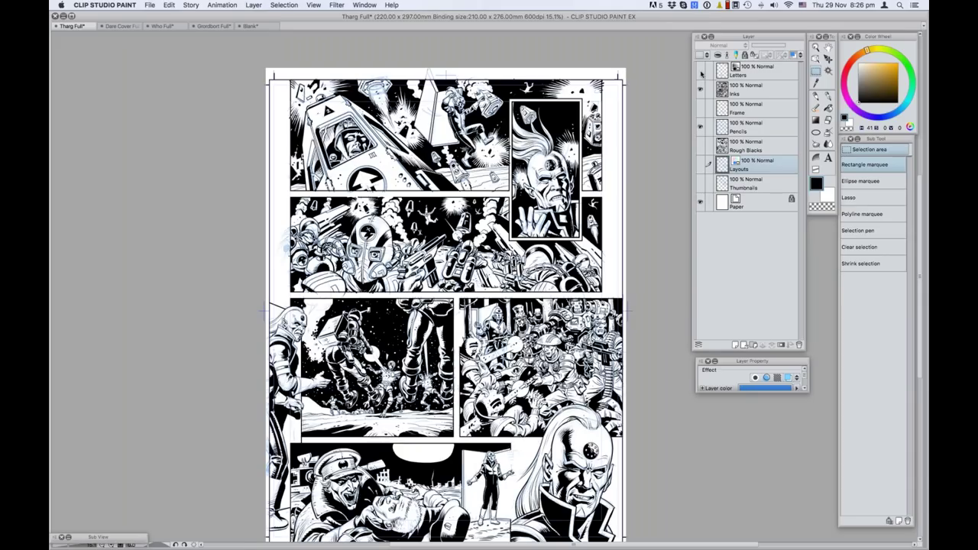
click(700, 71)
click(700, 72)
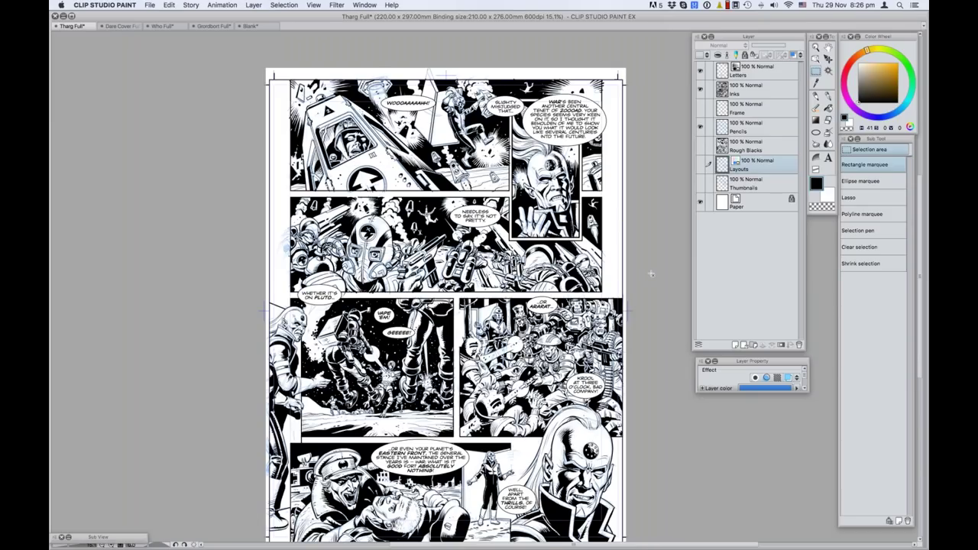
scroll(651, 273, up, 1)
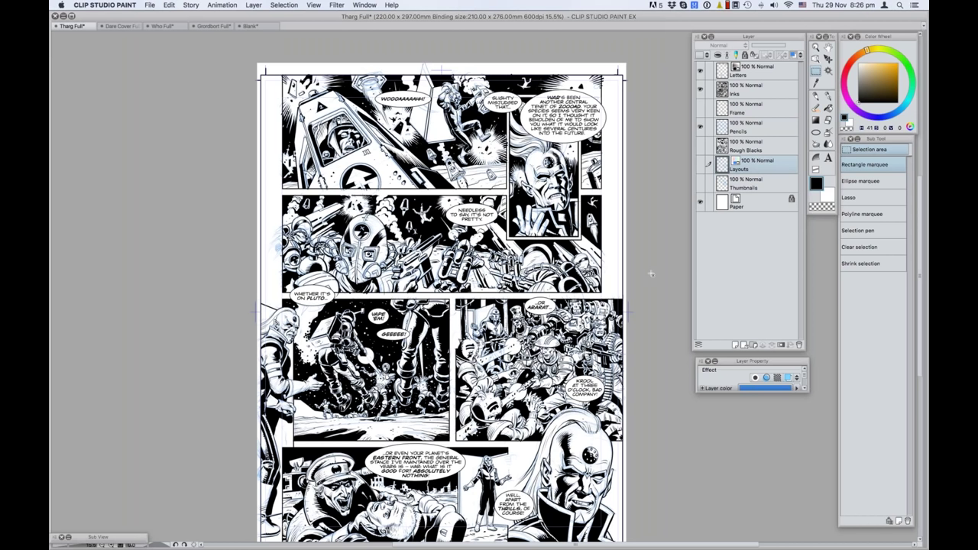
scroll(651, 274, up, 5)
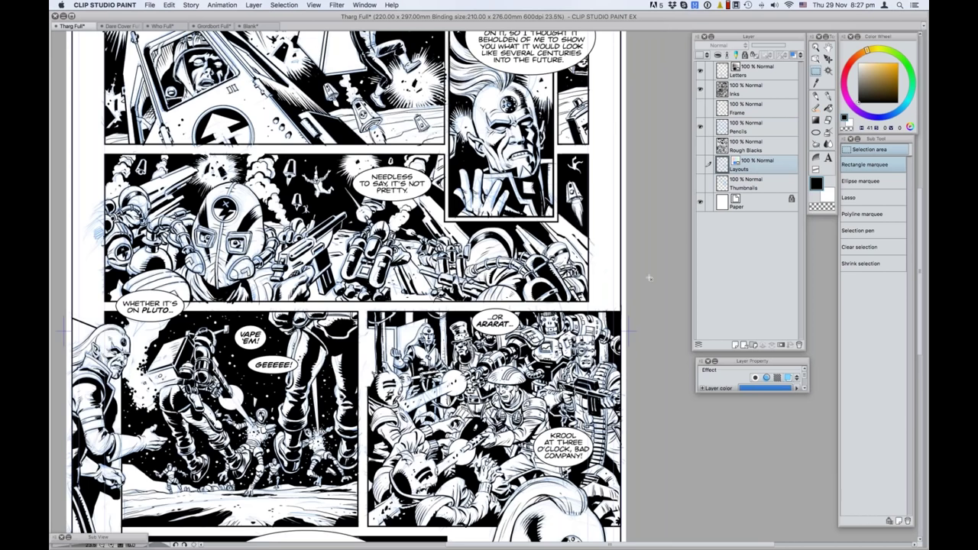
scroll(650, 278, down, 5)
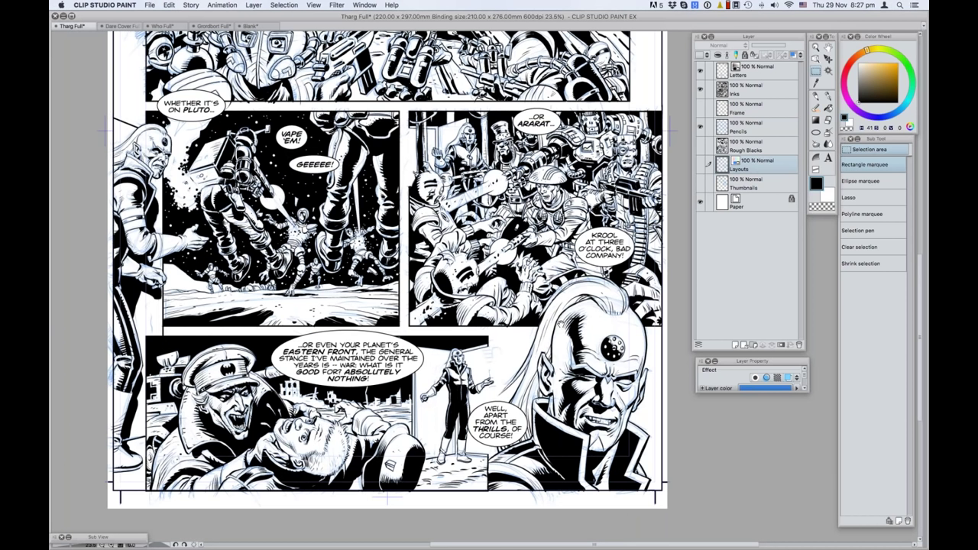
scroll(596, 325, down, 1)
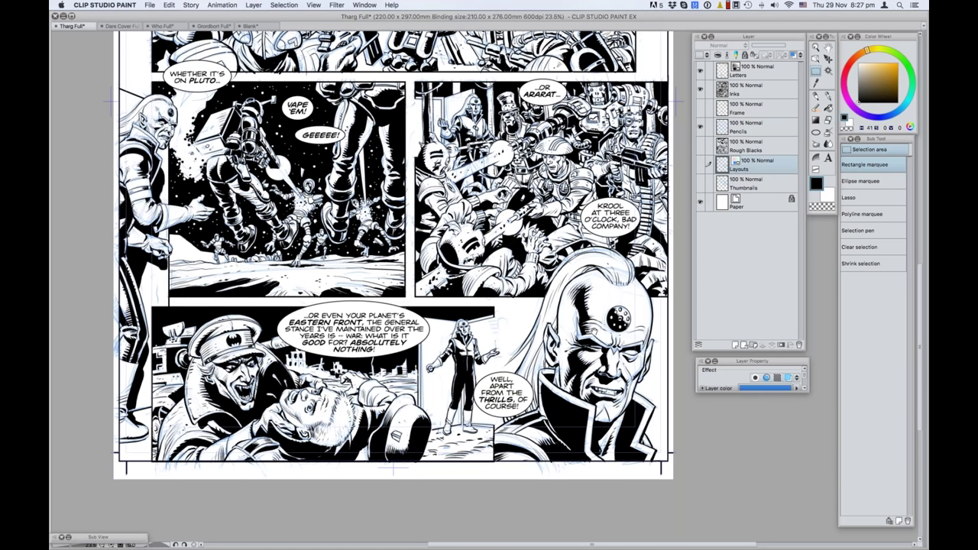
scroll(394, 283, up, 5)
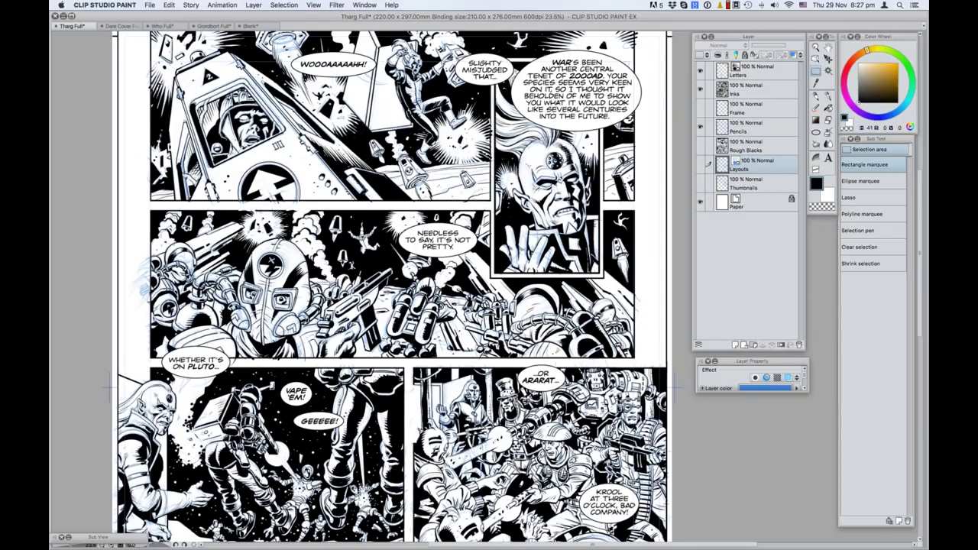
Switch to the Dare Cover Full page and show only the Color Rough layer above Layer 1.
click(124, 26)
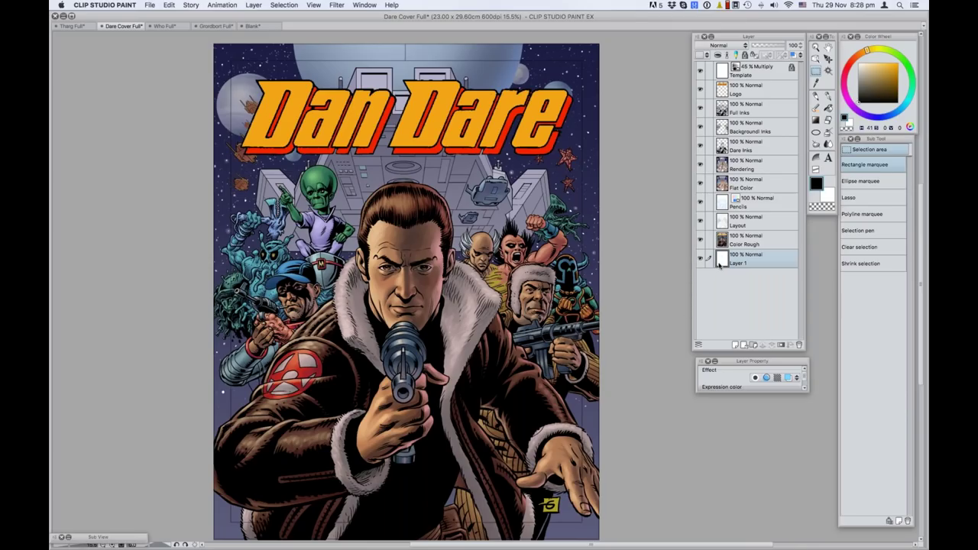
click(701, 241)
alt+click(700, 241)
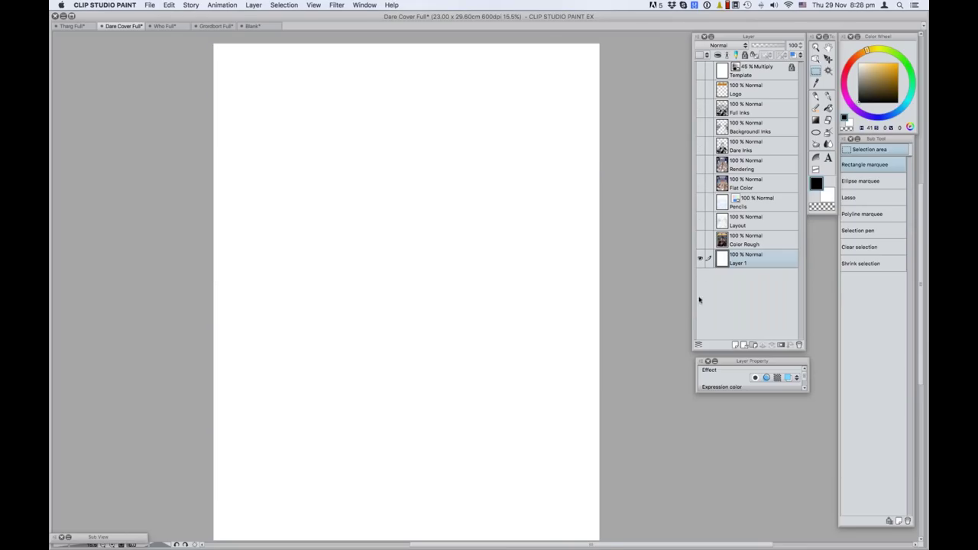
click(701, 241)
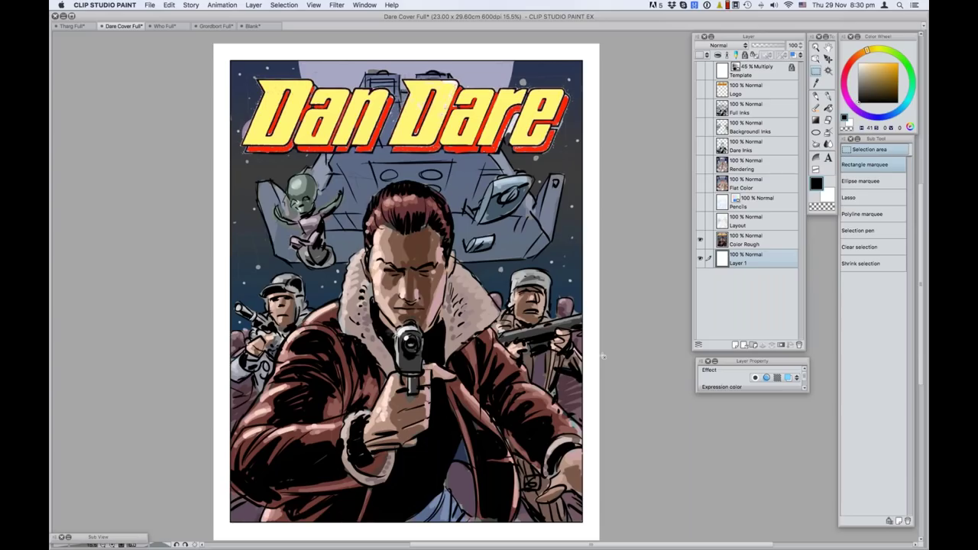
Show the Layout layer over Color Rough with its blending mode set to Multiply, toggling Color Rough off and on to compare.
alt+click(699, 222)
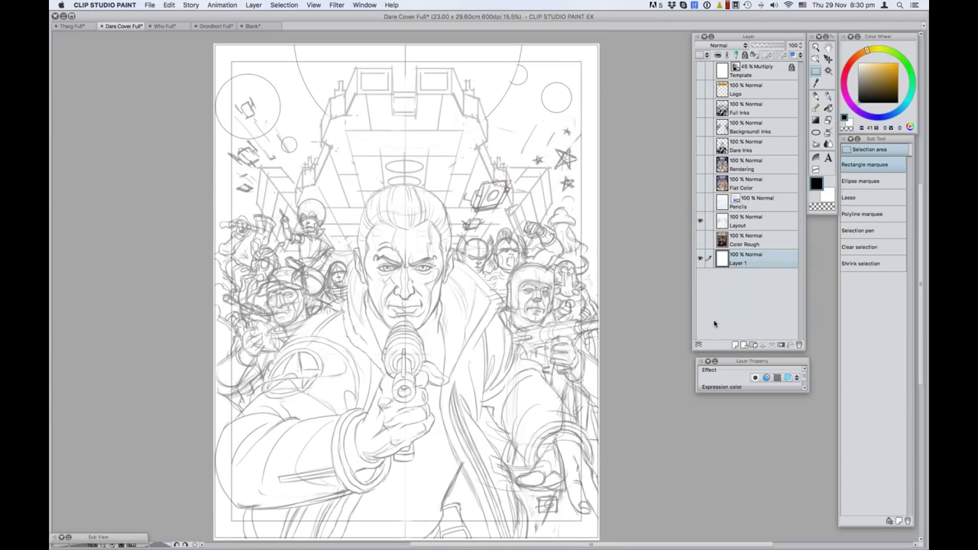
click(699, 239)
click(759, 225)
click(733, 46)
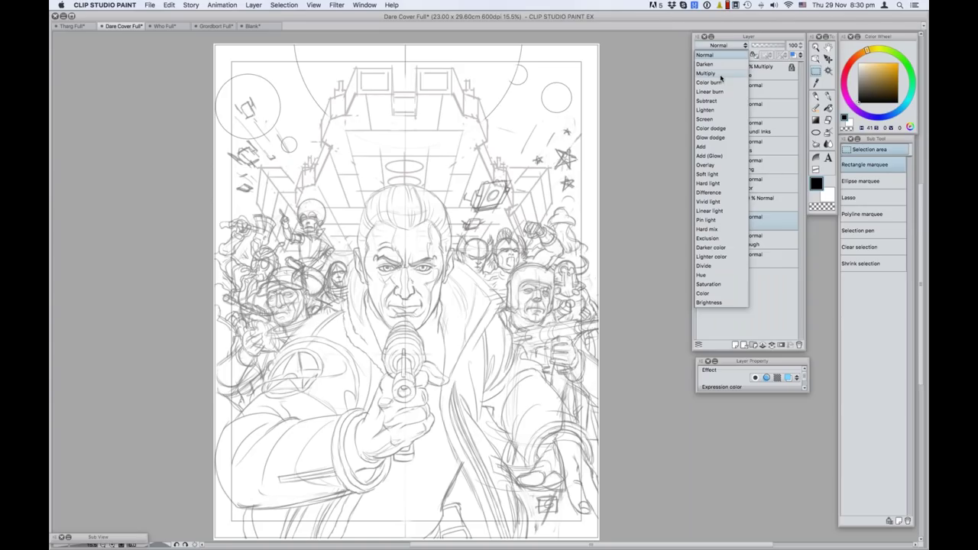
key(Escape)
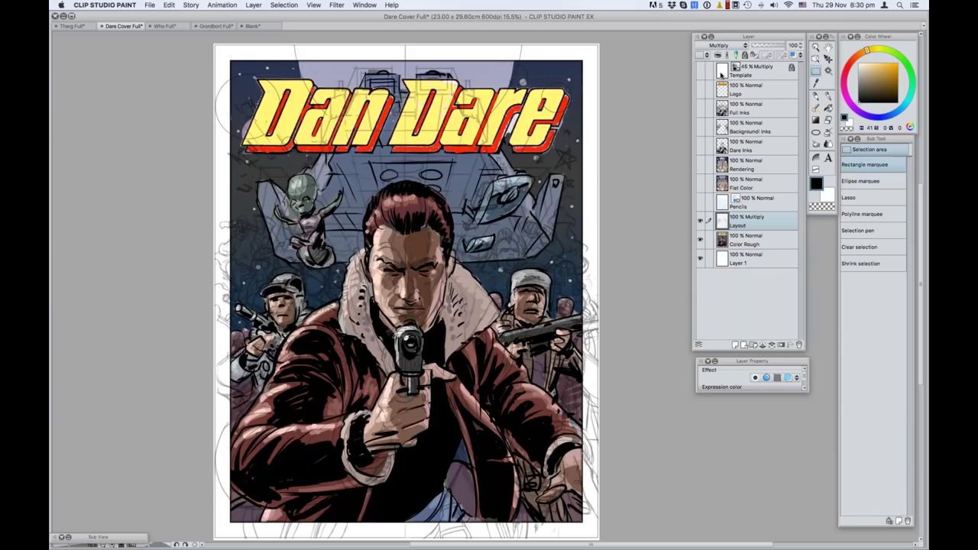
click(701, 240)
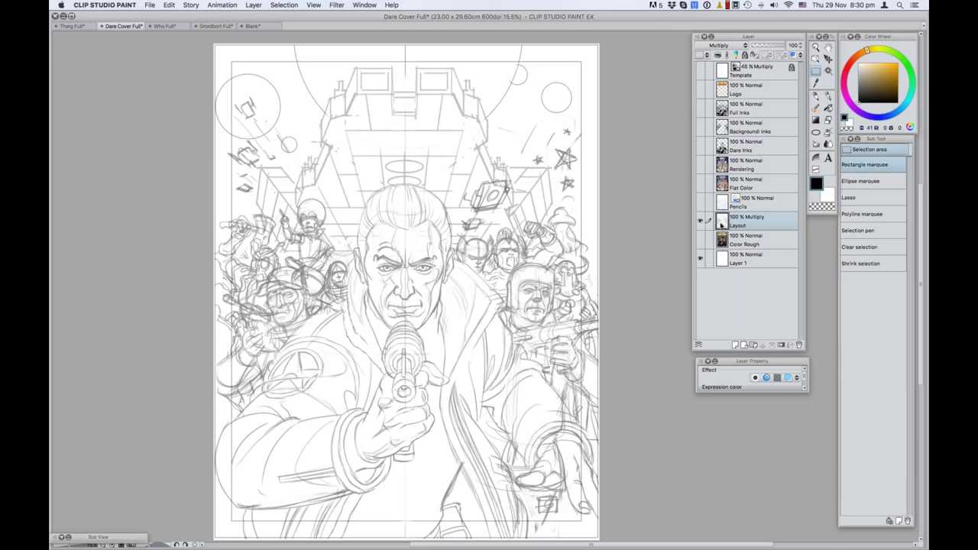
click(703, 233)
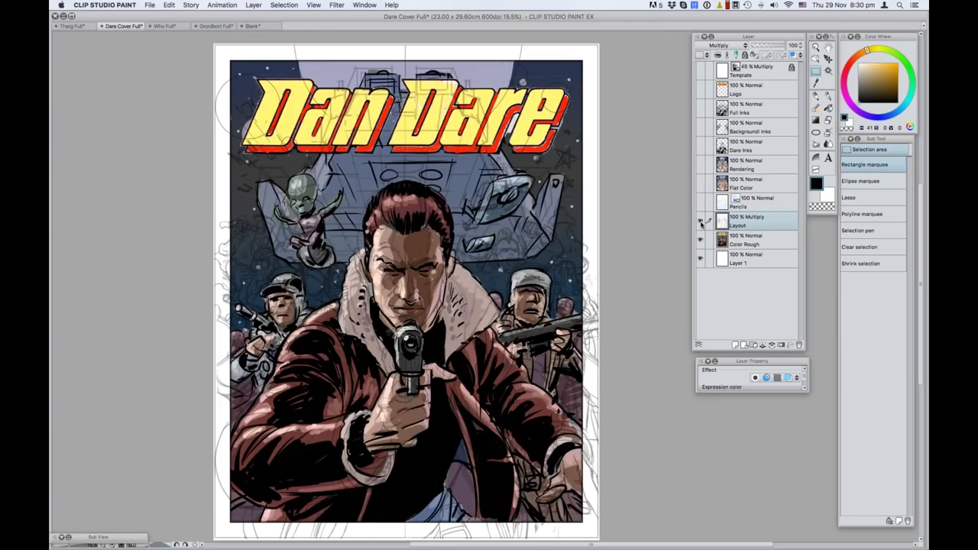
Hide Color Rough, show the Pencils layer with its blending mode set to Multiply, and hide the Layout layer beneath it.
click(700, 239)
click(700, 201)
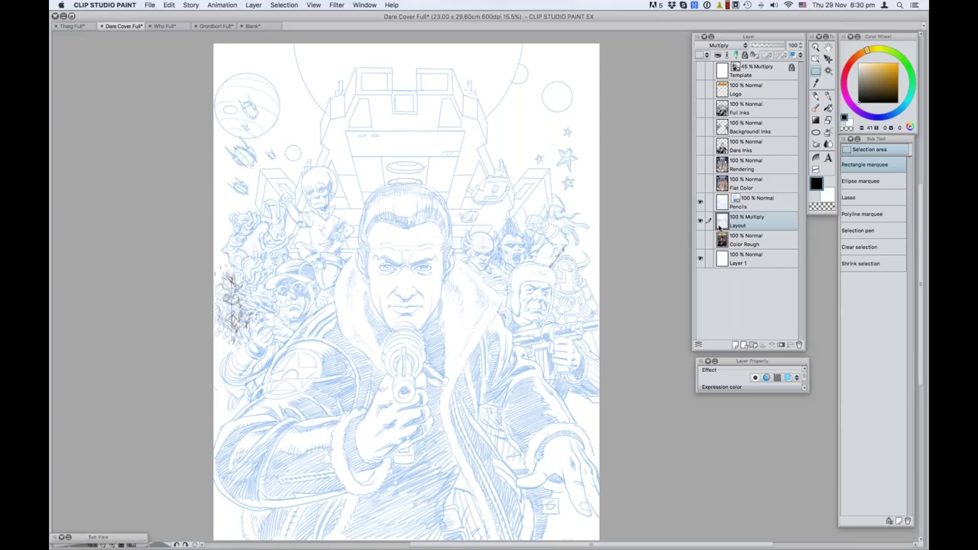
click(755, 207)
click(724, 45)
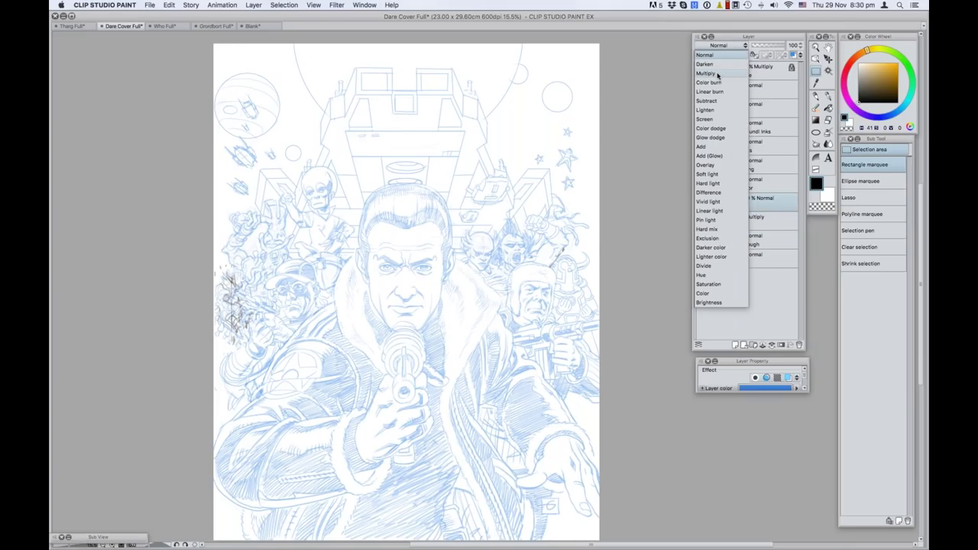
key(Escape)
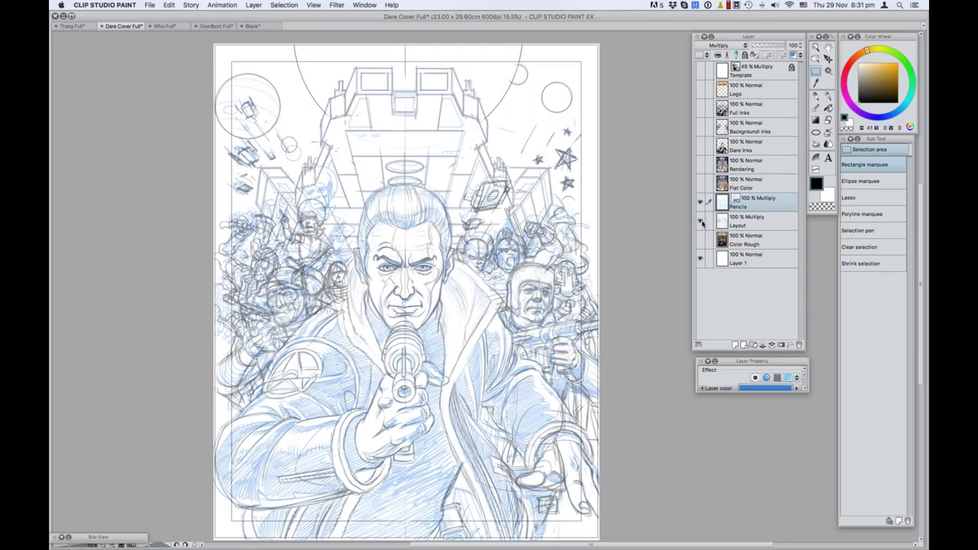
click(701, 221)
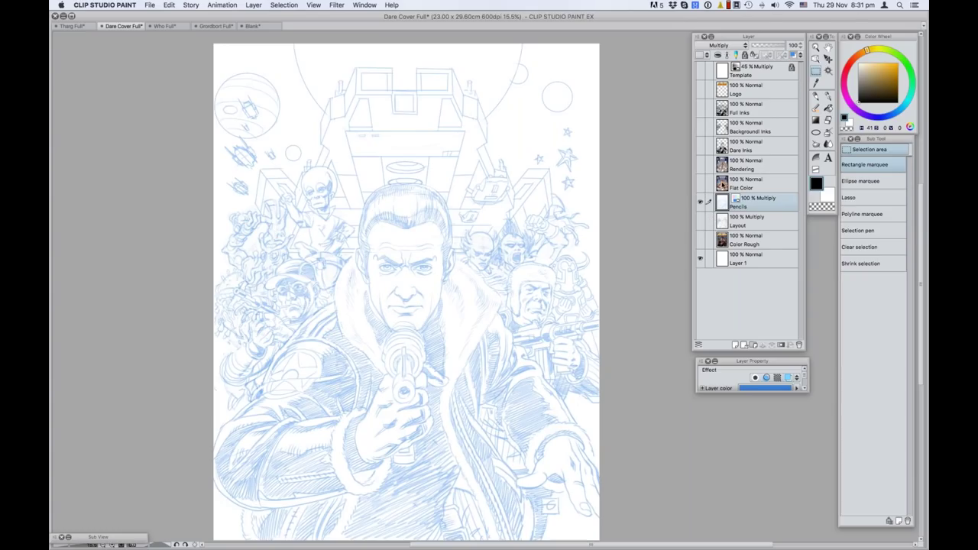
Show the Dare Inks, Background Inks and Full Inks layers over the blue pencils.
click(702, 147)
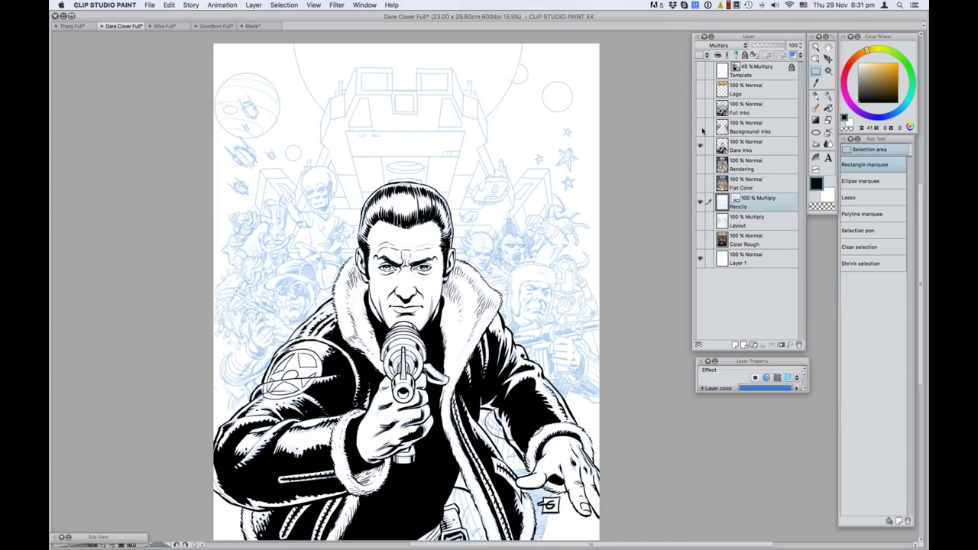
click(700, 128)
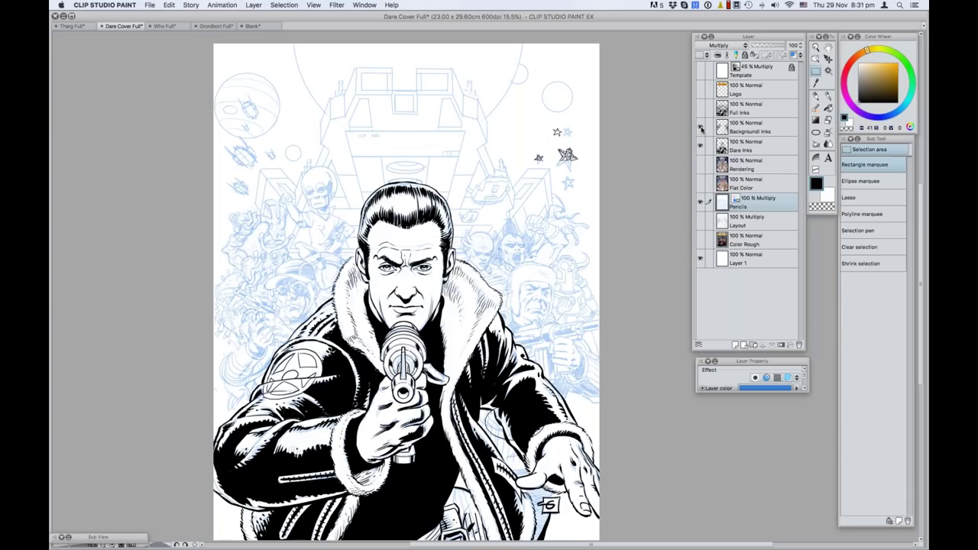
click(700, 127)
click(701, 108)
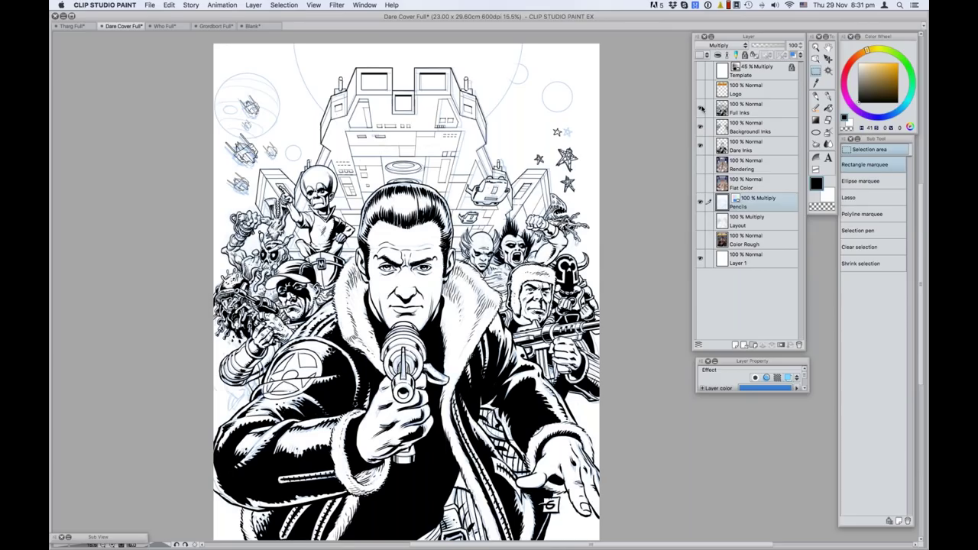
Toggle the Dare, Background and Full Inks layers off and on to compare the separately inked figure, crowd and spaceship.
click(699, 128)
click(700, 145)
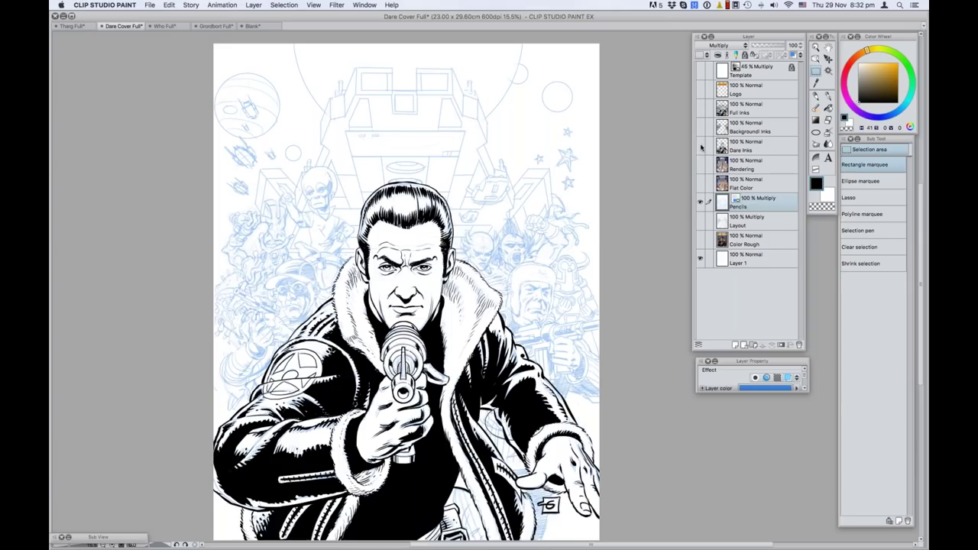
click(701, 129)
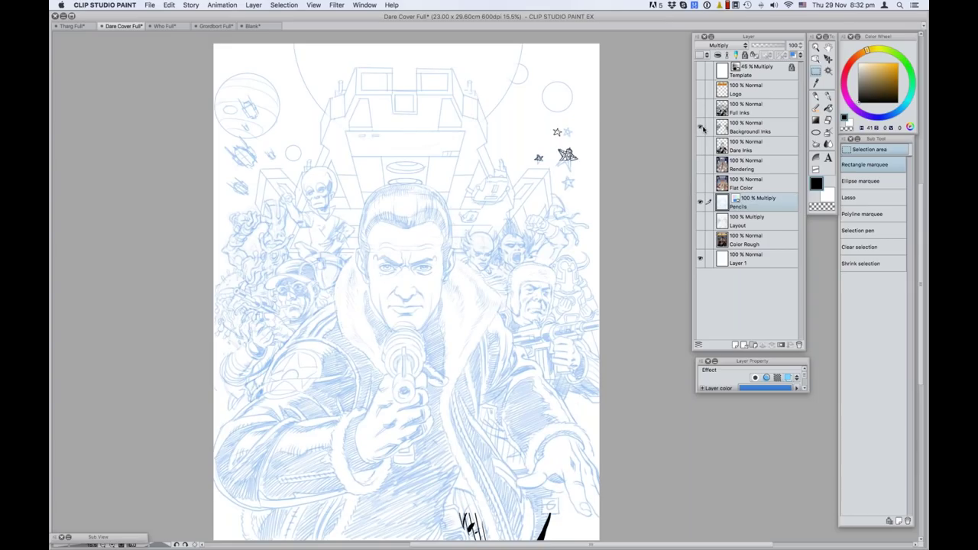
click(701, 148)
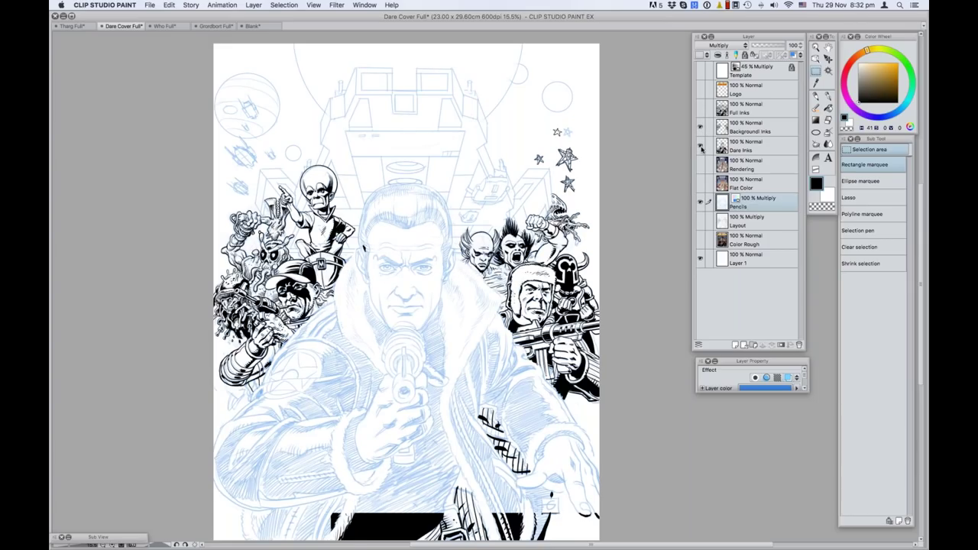
click(701, 109)
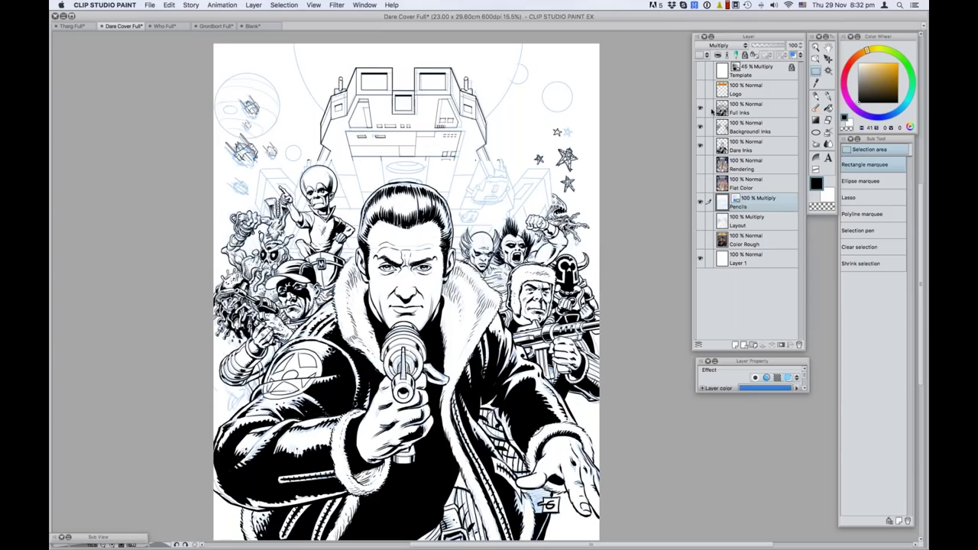
Hide the Pencils, Background Inks and Dare Inks layers and show Flat Color beneath Full Inks.
click(701, 126)
click(701, 200)
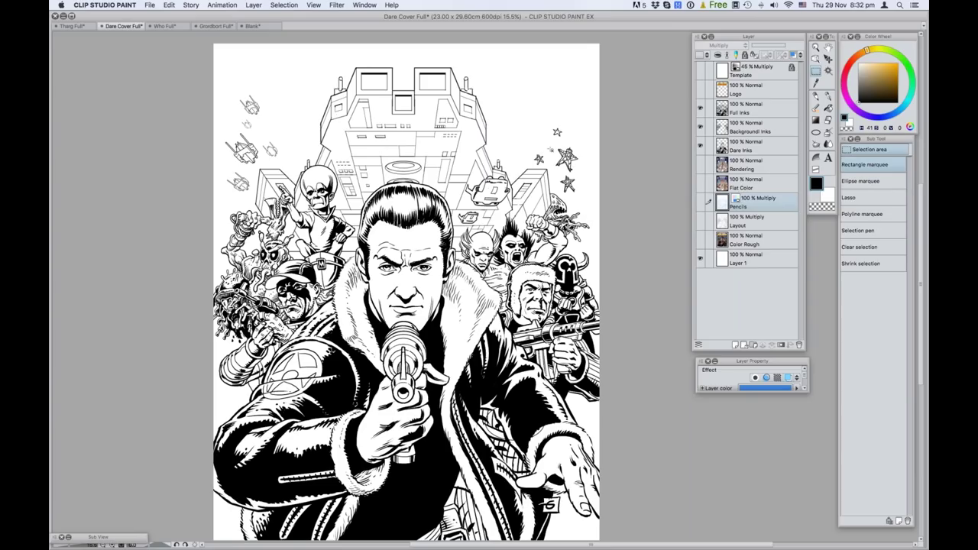
click(700, 186)
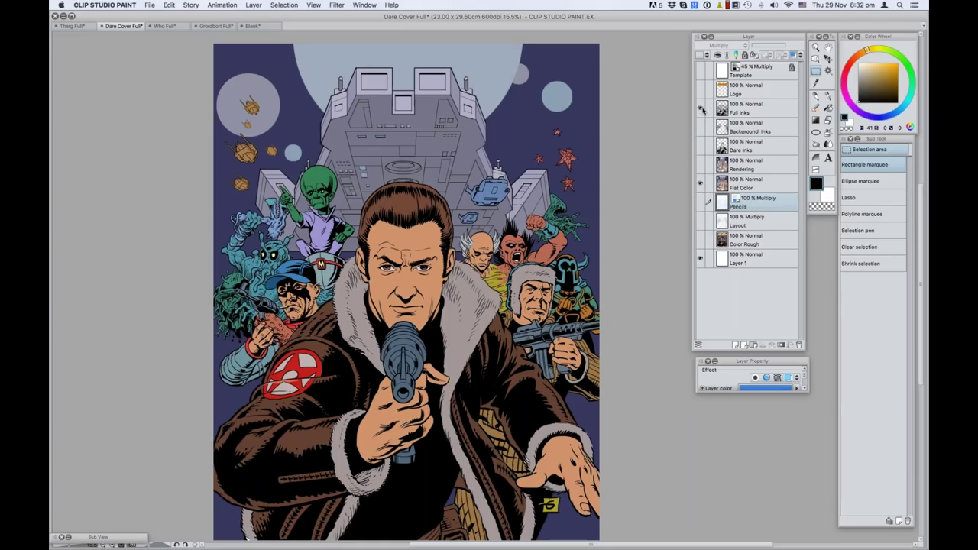
Toggle the Full Inks layer off and on to compare the flat colors with and without line art.
click(699, 109)
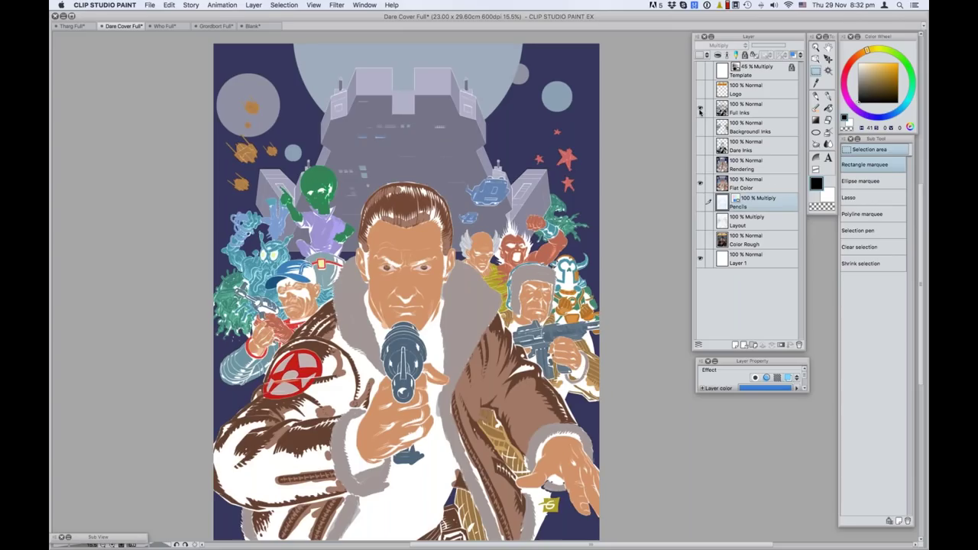
click(700, 109)
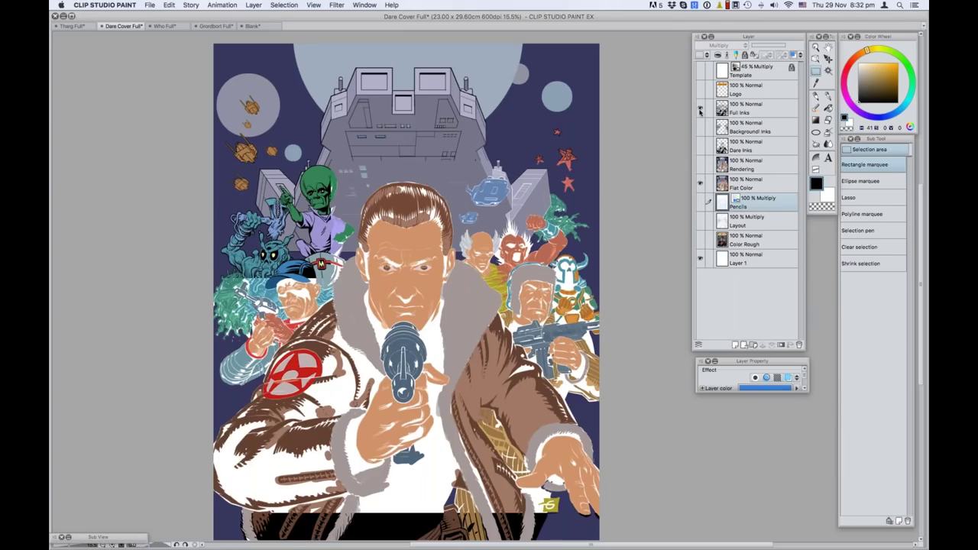
click(699, 109)
click(700, 110)
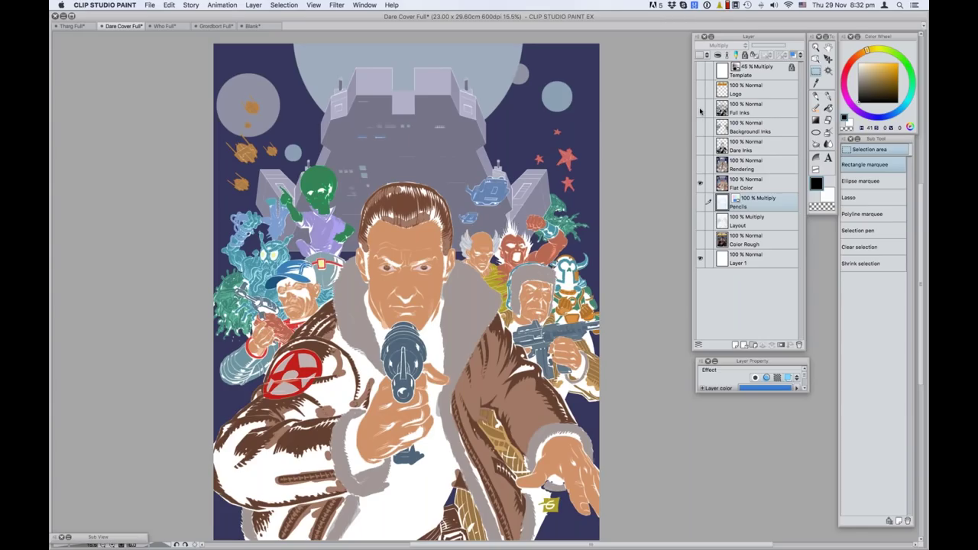
click(701, 110)
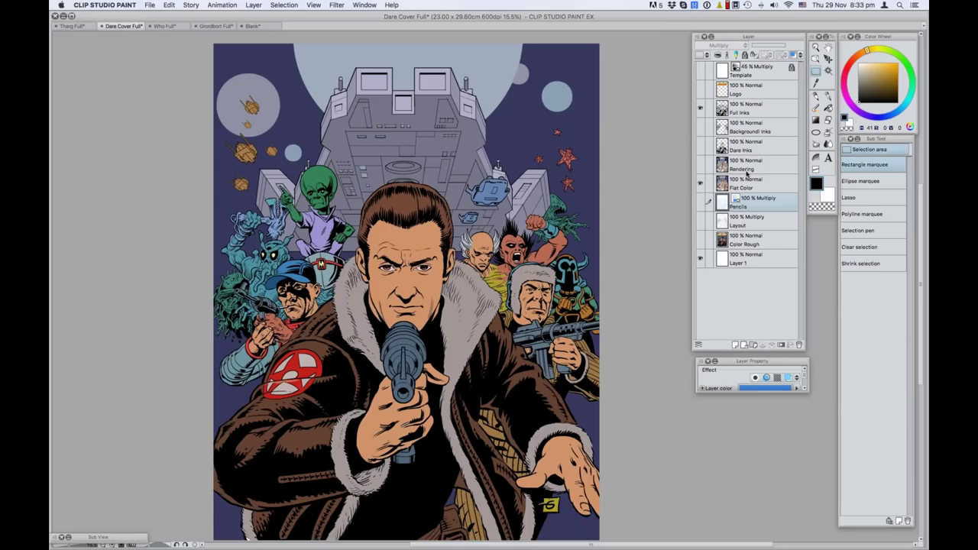
Show the Rendering, Logo and Template layers on the colored cover, toggling Template to check its guides.
click(701, 165)
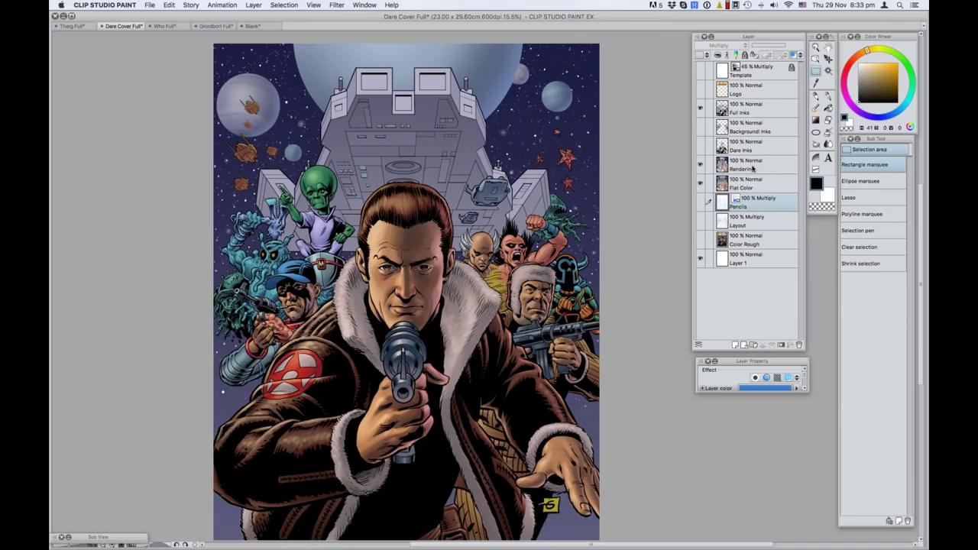
click(700, 89)
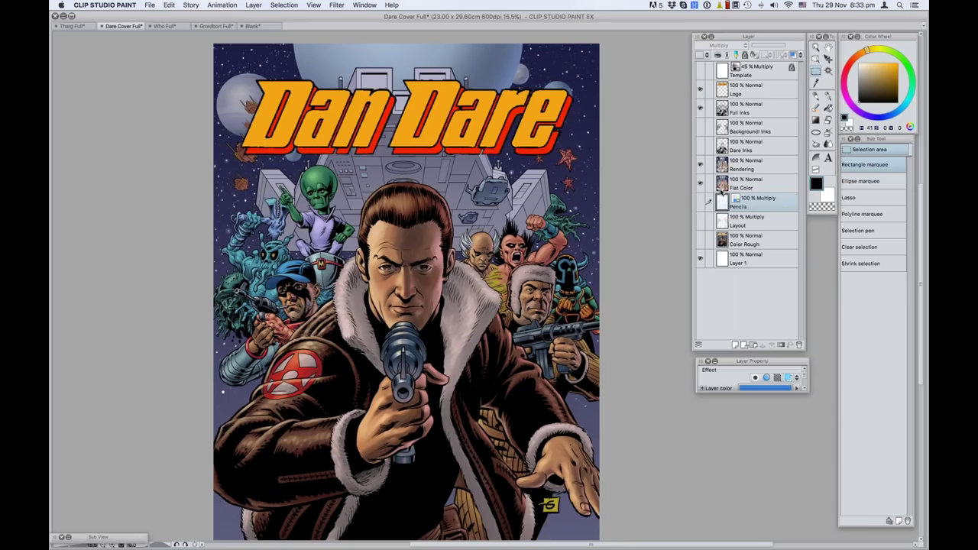
click(701, 72)
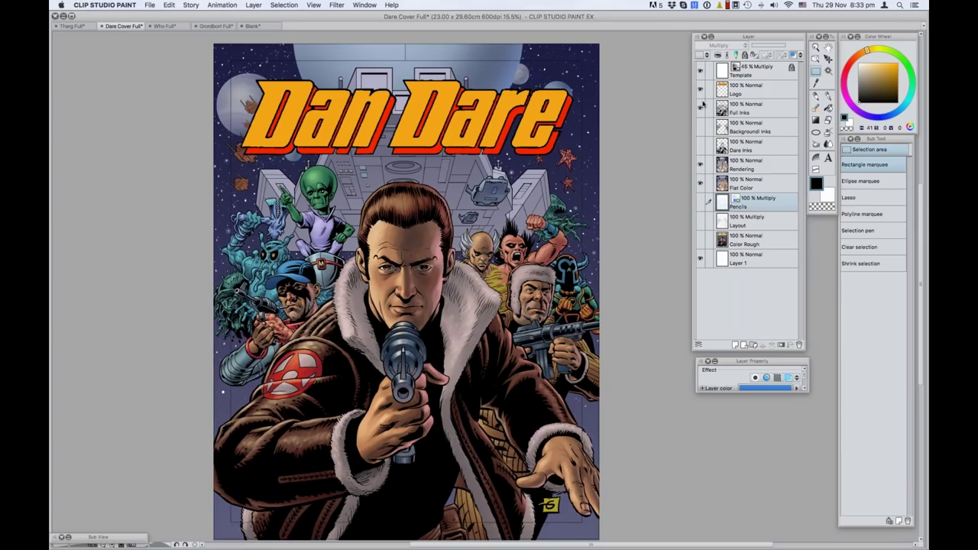
click(702, 71)
click(702, 70)
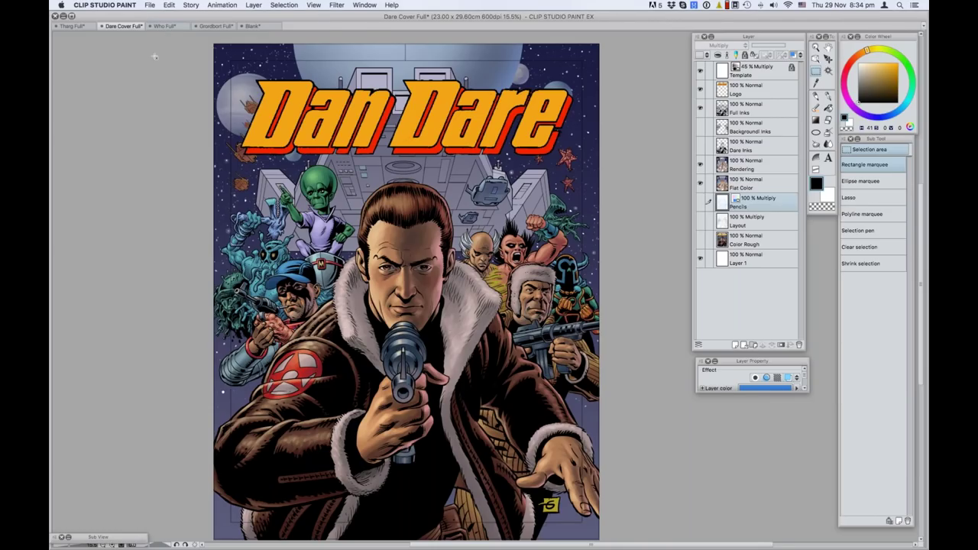
Switch to the Who Full page and show only the Rough Layouts layer above Paper.
key(ctrl+Tab)
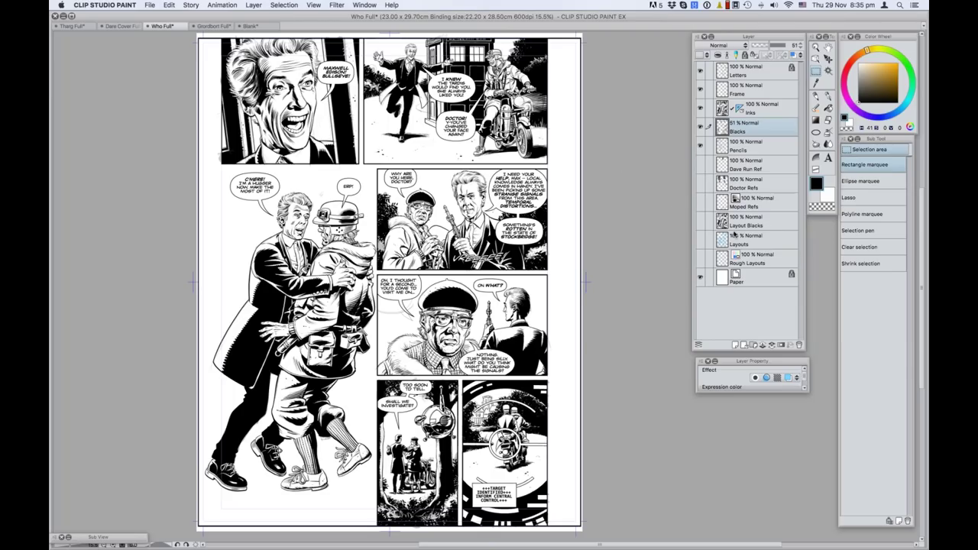
click(701, 146)
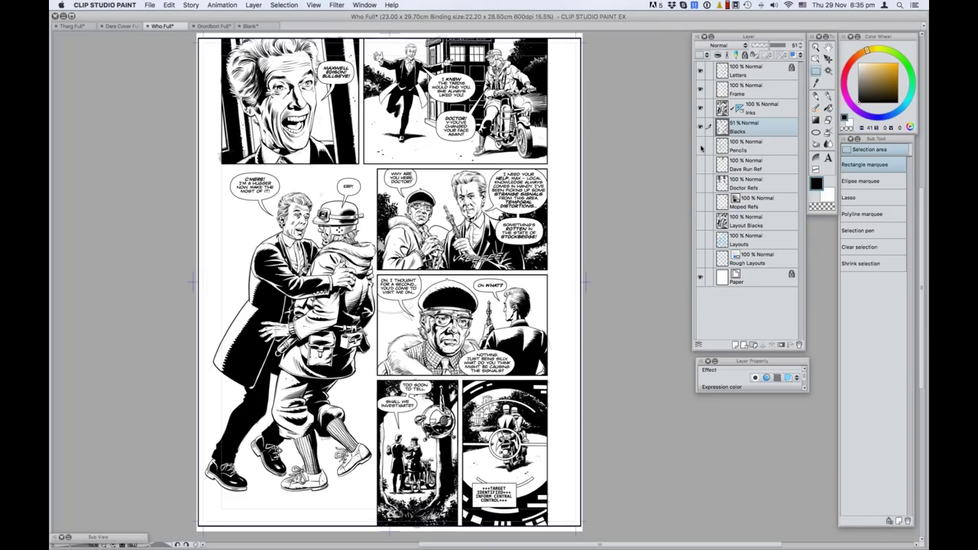
alt+click(701, 258)
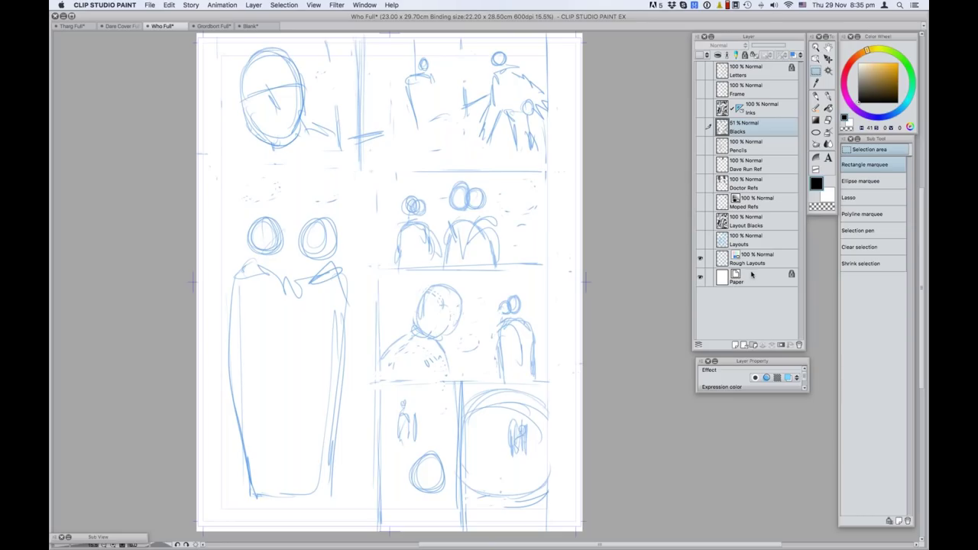
Show the Layouts layer in place of Rough Layouts and briefly preview Layout Blacks over it.
click(699, 241)
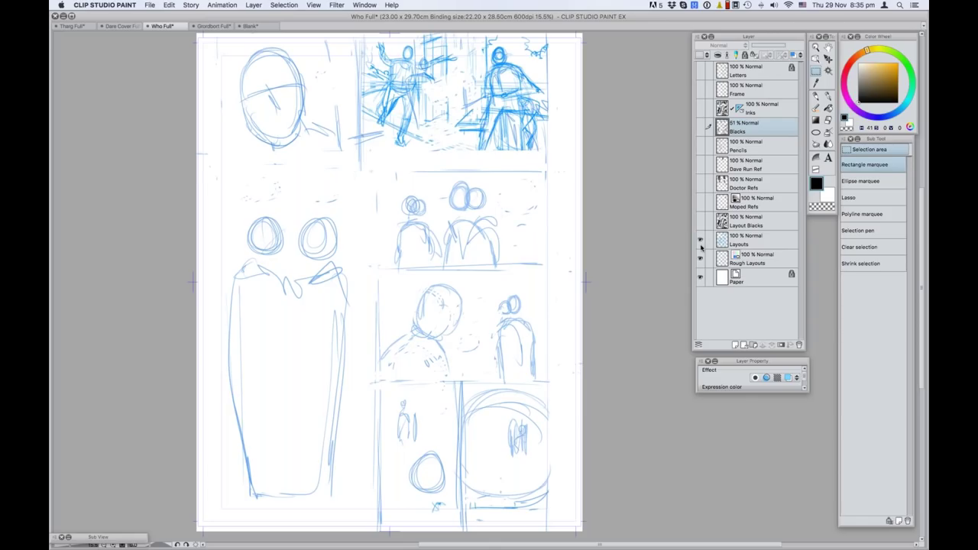
click(699, 258)
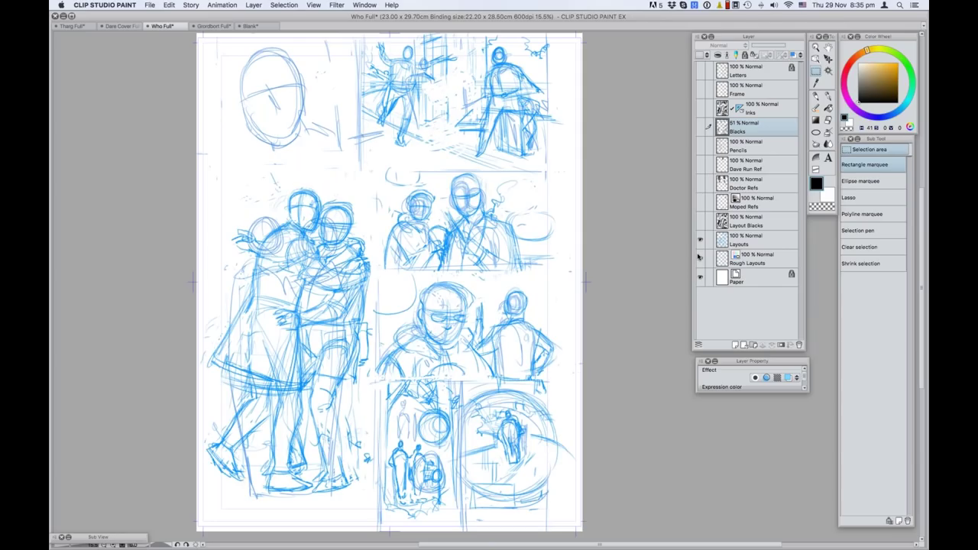
click(698, 257)
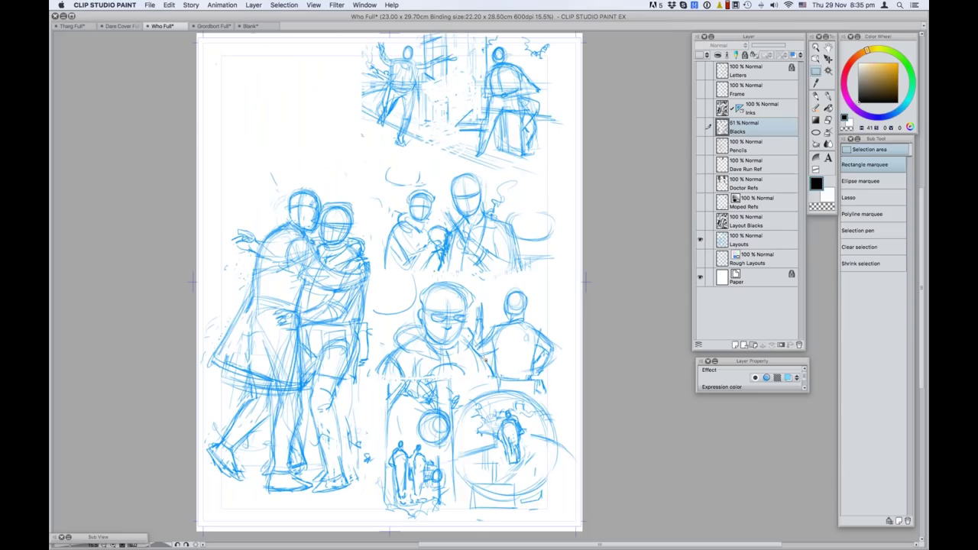
click(701, 221)
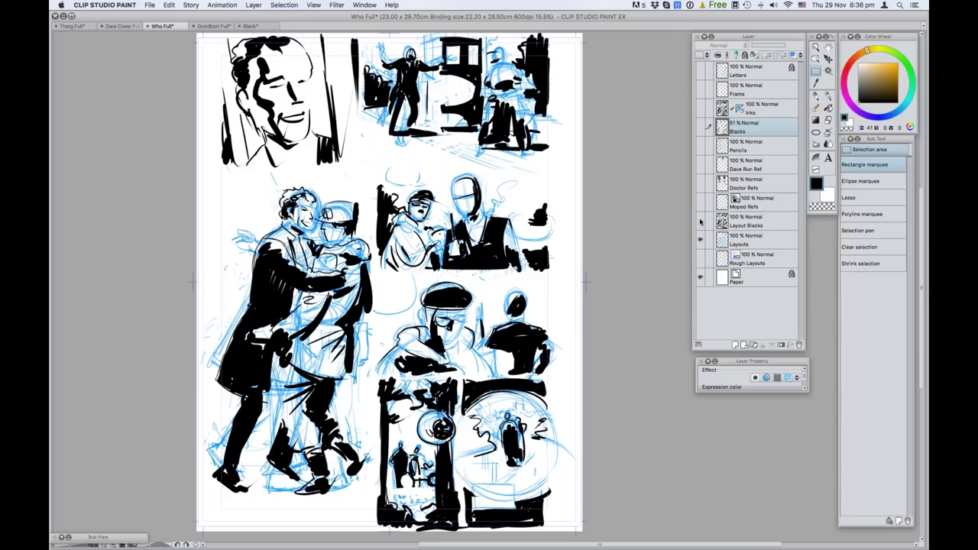
click(701, 221)
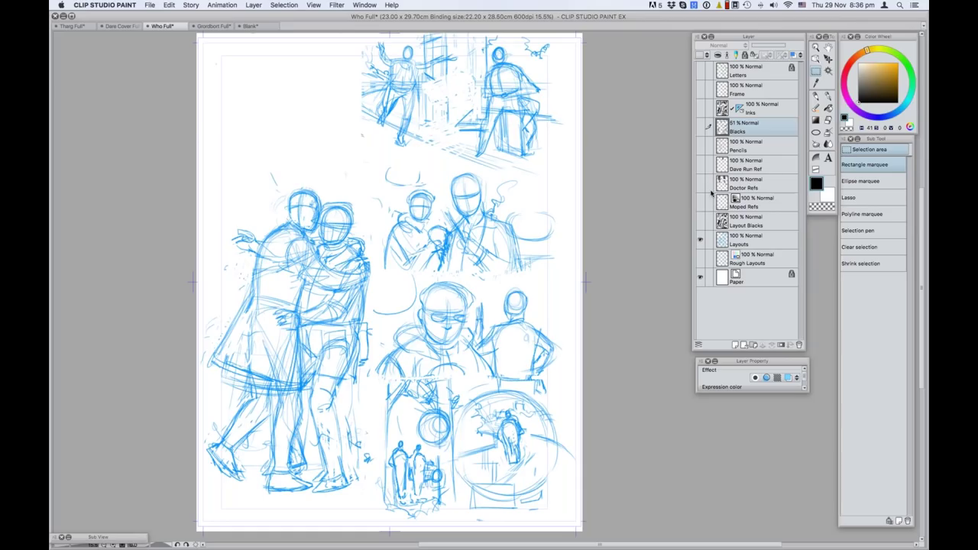
Show the Moped Refs layer and lower the Layouts layer's opacity to 45%.
click(700, 201)
click(759, 243)
drag(785, 45, 768, 45)
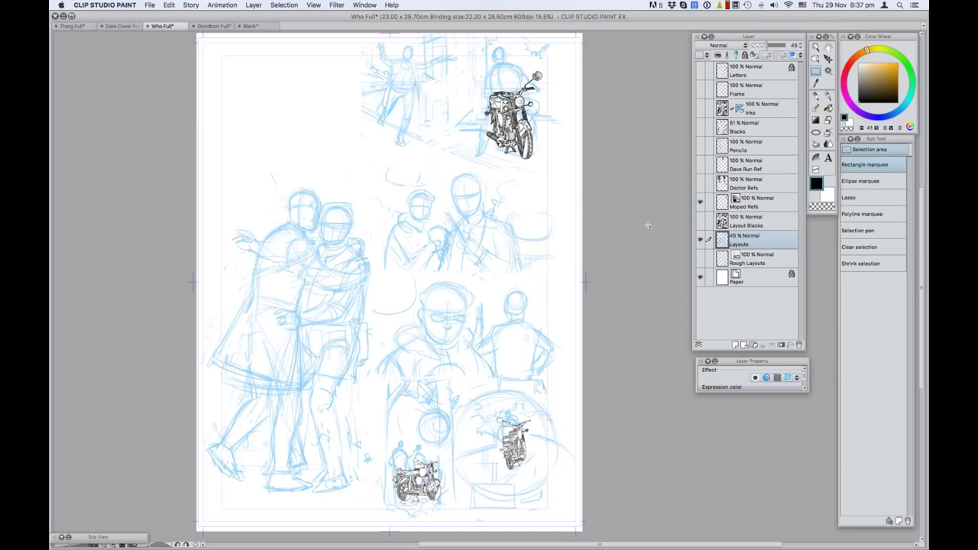
Show the Doctor Refs and Dave Run Ref photo reference layers over the faded layouts.
click(699, 183)
click(700, 185)
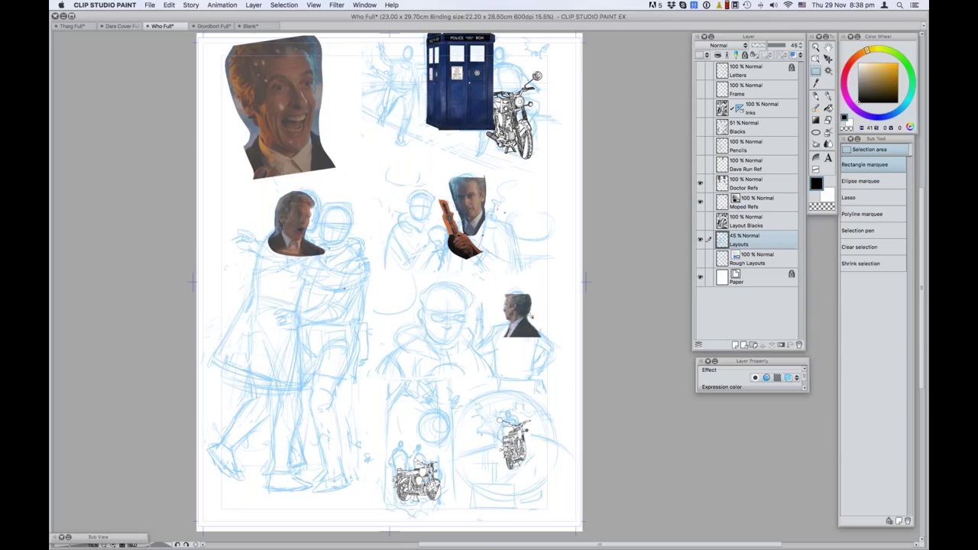
click(700, 165)
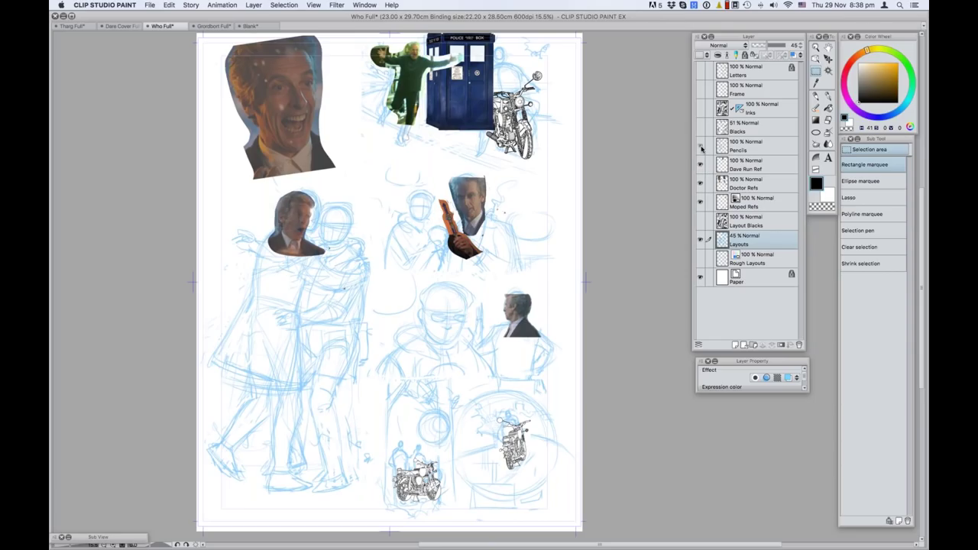
Show the Pencils layer and hide the Dave Run Ref, Doctor Refs and Layouts layers.
click(701, 146)
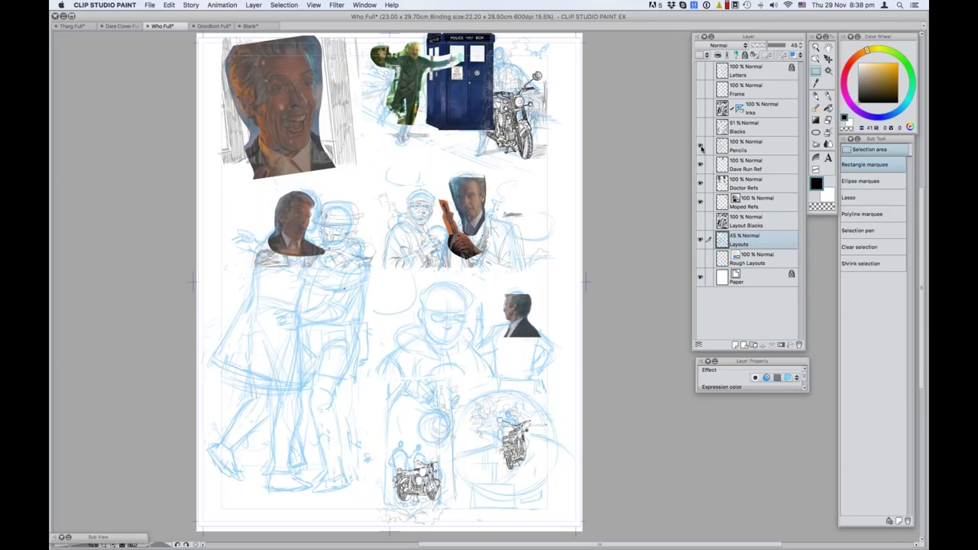
click(701, 147)
click(700, 165)
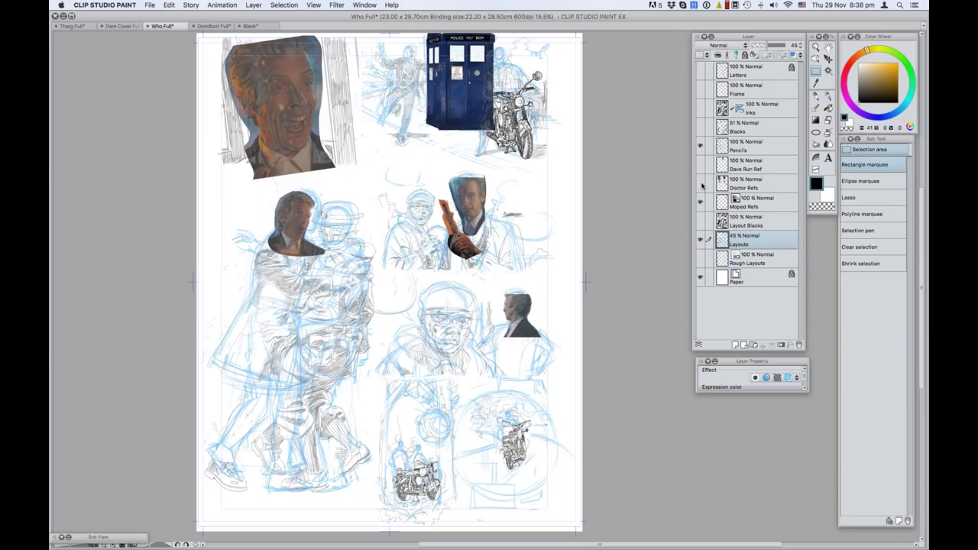
click(701, 186)
click(702, 241)
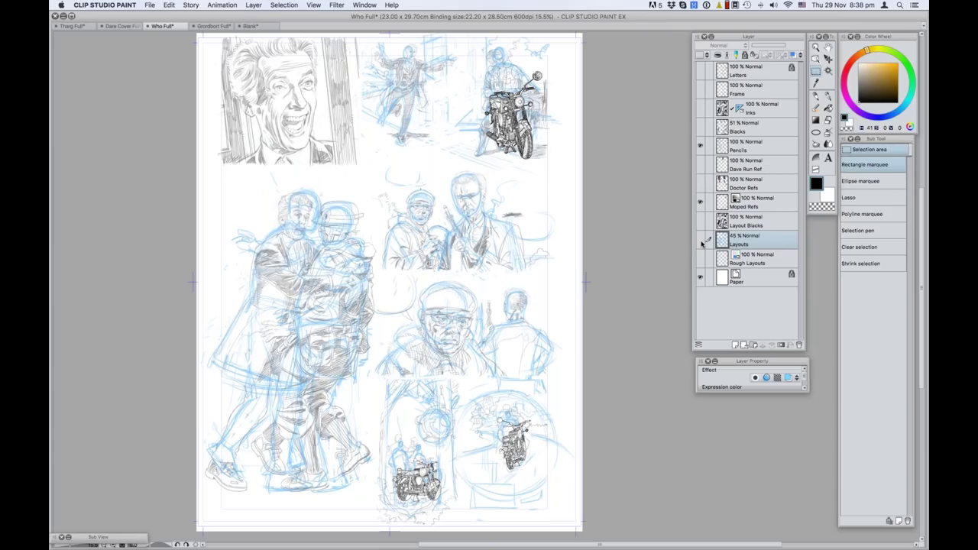
Hide the Moped Refs layer and show the Blacks layer over the pencils.
click(700, 202)
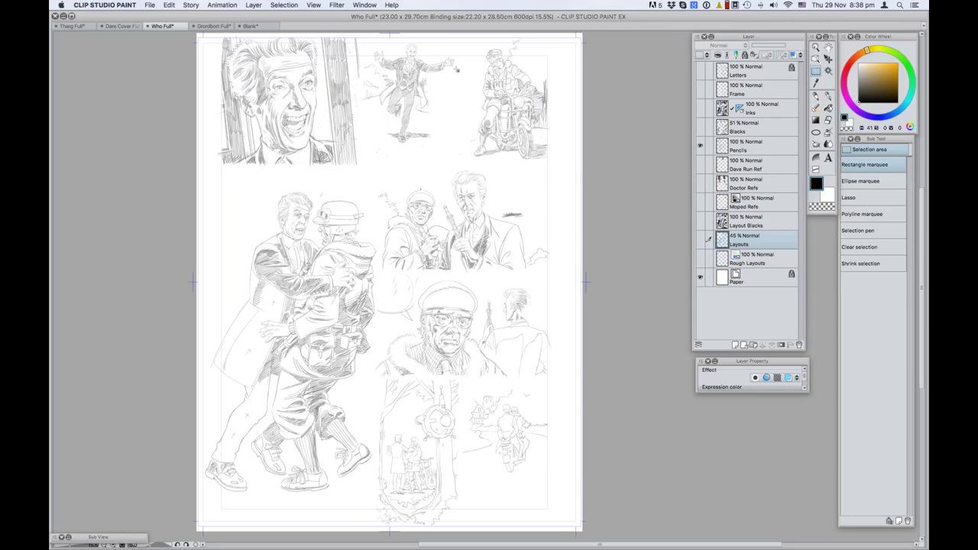
click(700, 127)
click(700, 127)
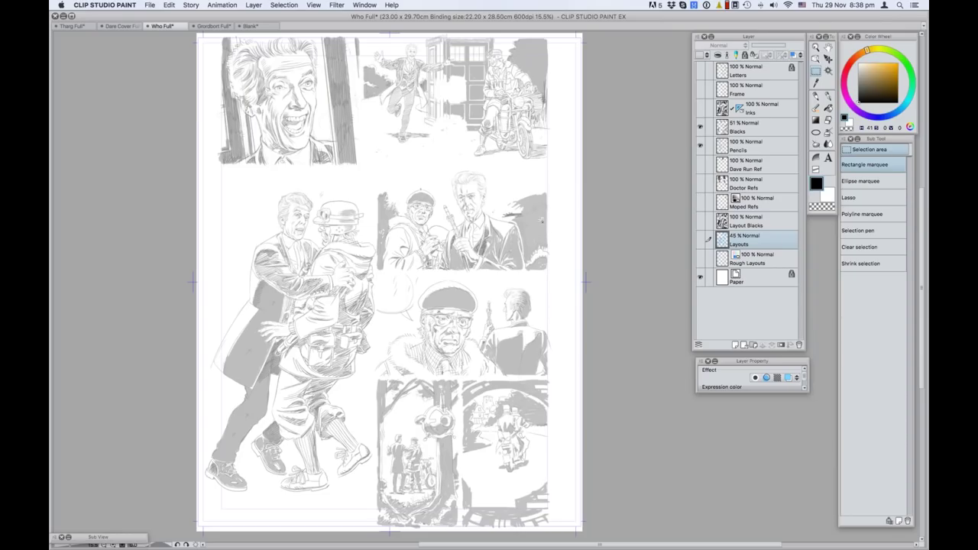
Show the Inks layer in place of Pencils and Blacks, and briefly compare it with the Rough Layouts layer.
click(701, 110)
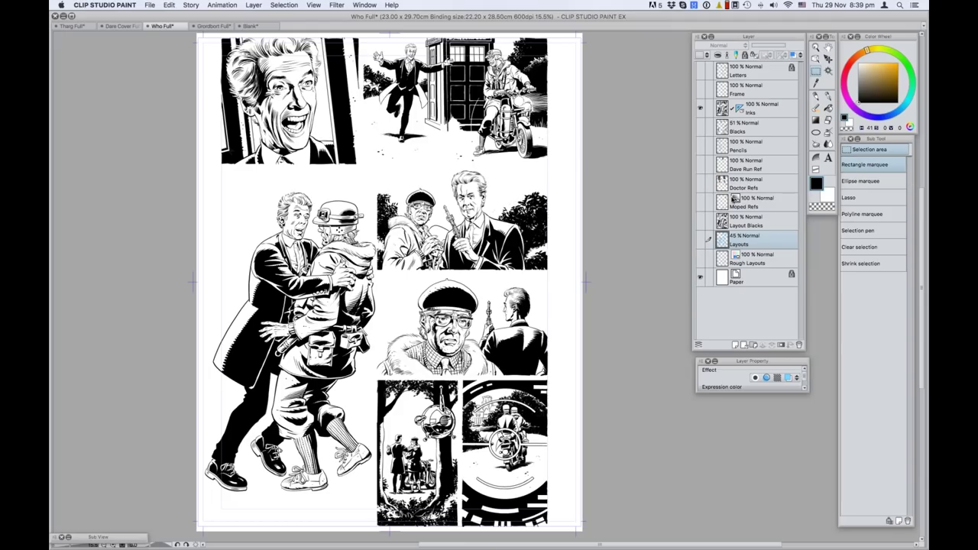
click(700, 258)
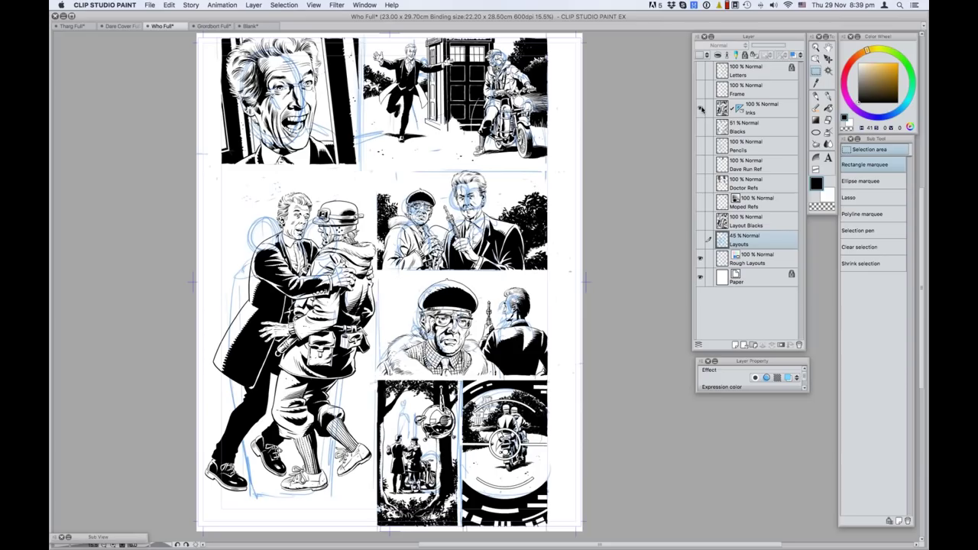
click(699, 258)
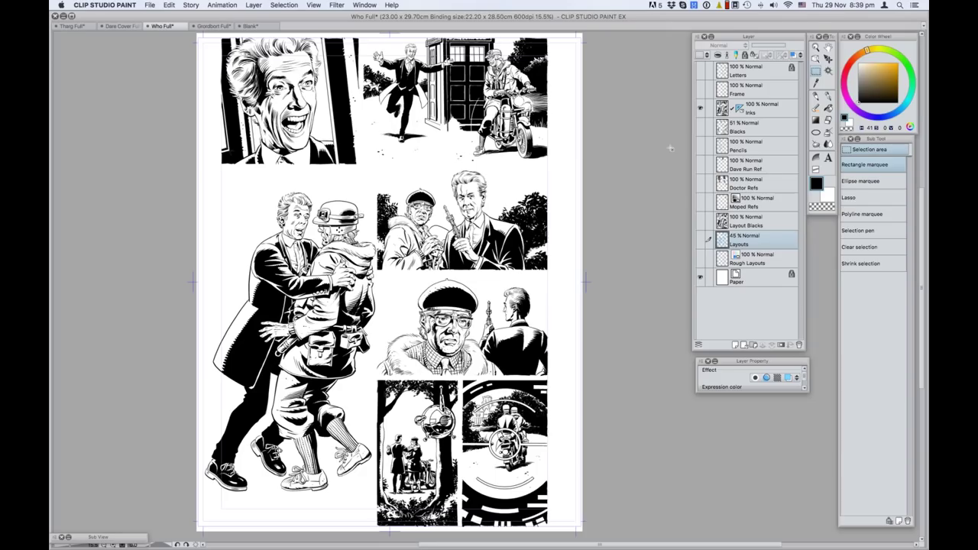
Show the Frame and Letters layers over the inked page.
click(702, 91)
click(701, 91)
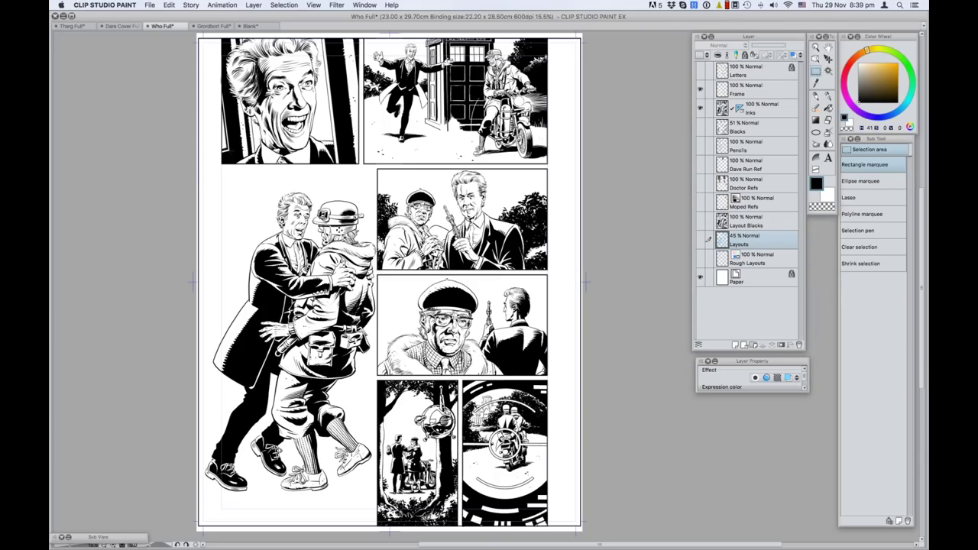
click(700, 70)
click(700, 88)
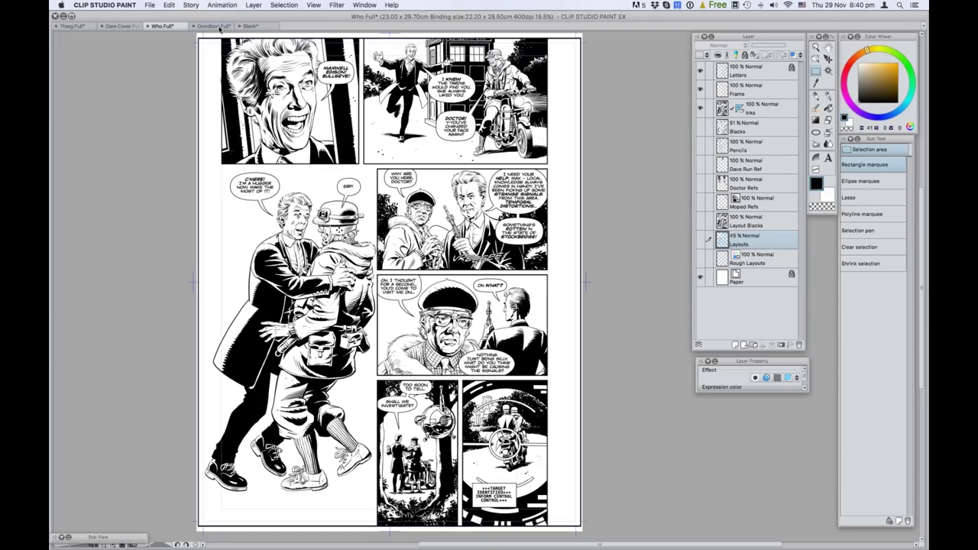
Switch to the Grordbort Full document and hide every layer except Blue Rough and BG.
click(216, 26)
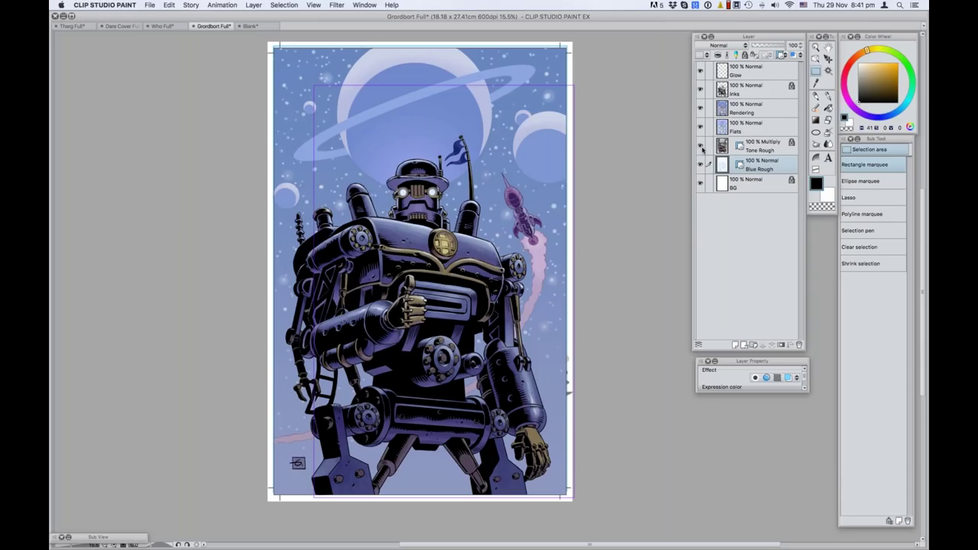
drag(701, 168, 699, 73)
click(700, 165)
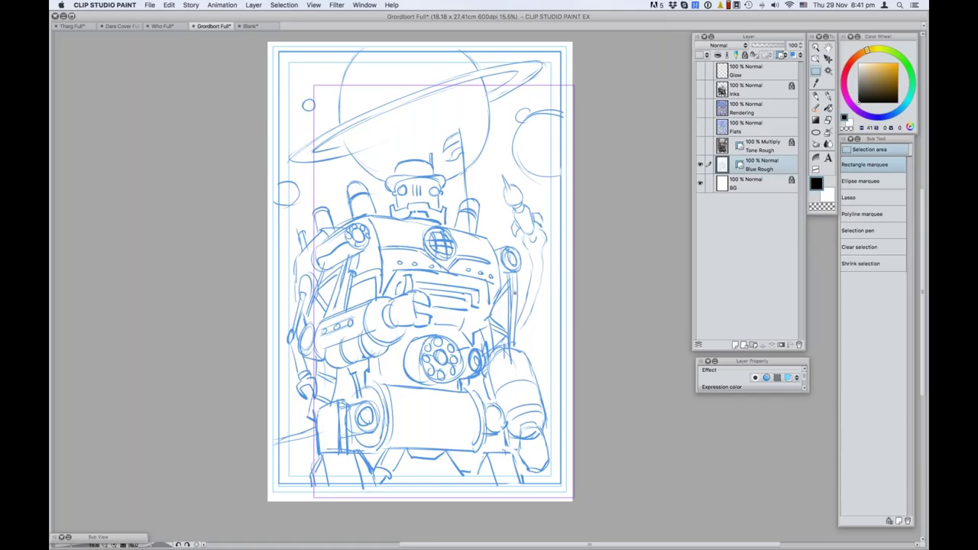
Preview the Tone Rough layer in place of Blue Rough, leaving both rough layers hidden.
click(701, 145)
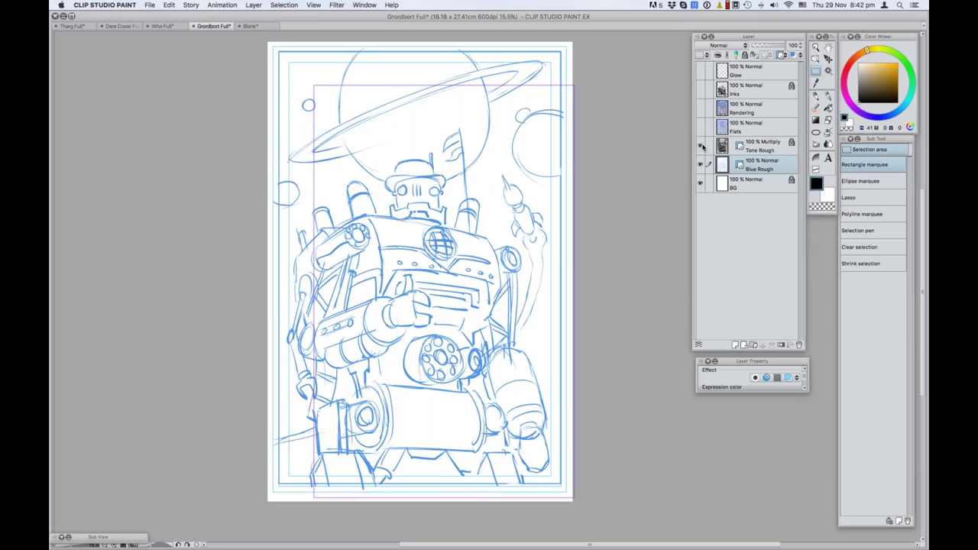
click(702, 165)
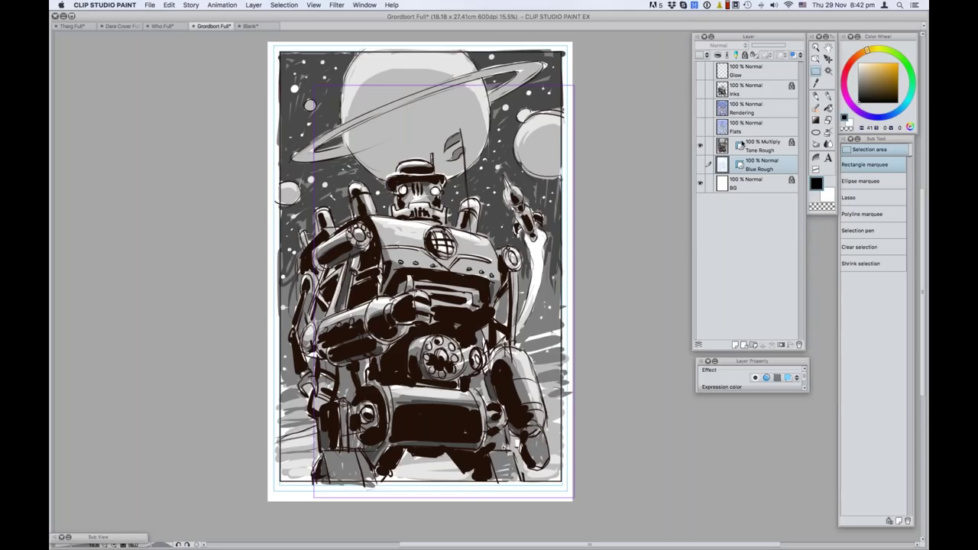
click(699, 147)
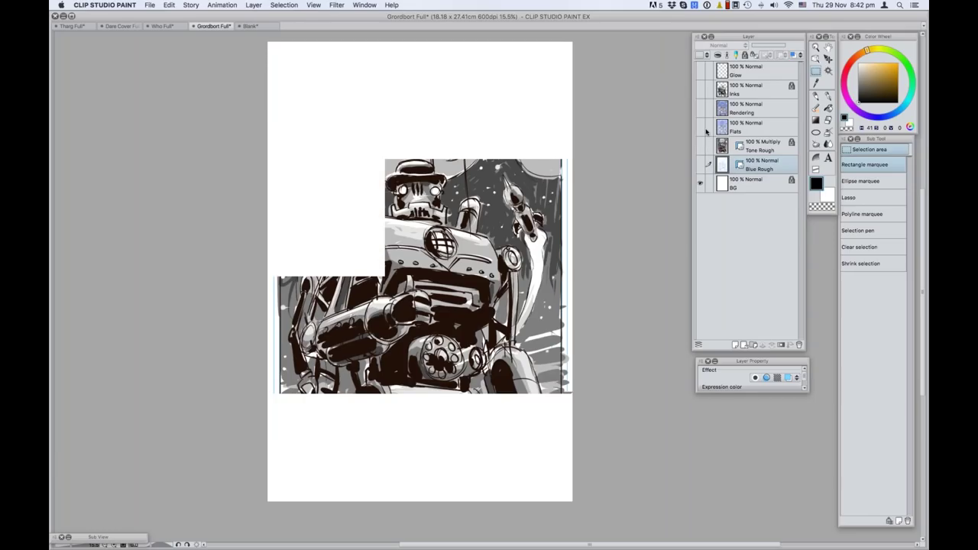
Show the Inks, Flats and Rendering layers, toggling Rendering off and on to compare it with the flats.
click(700, 89)
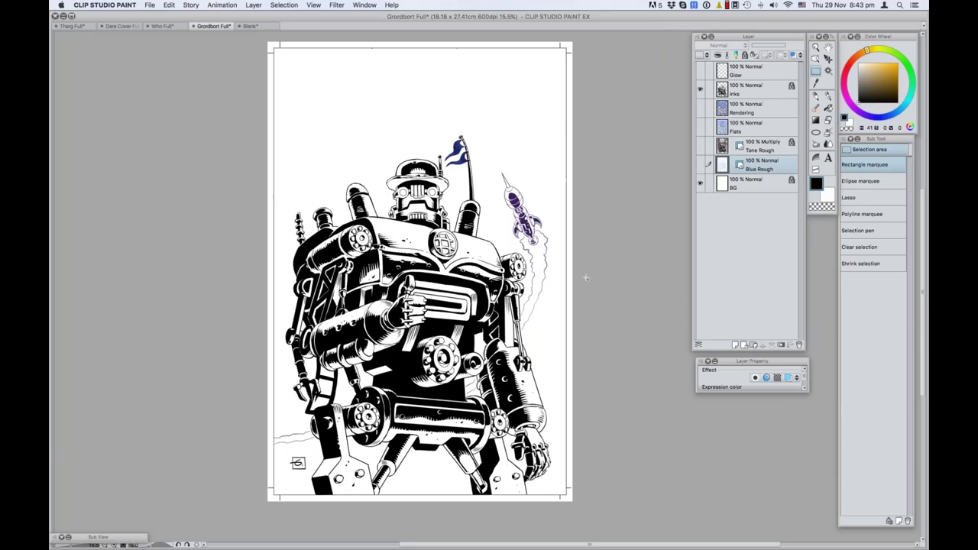
click(701, 128)
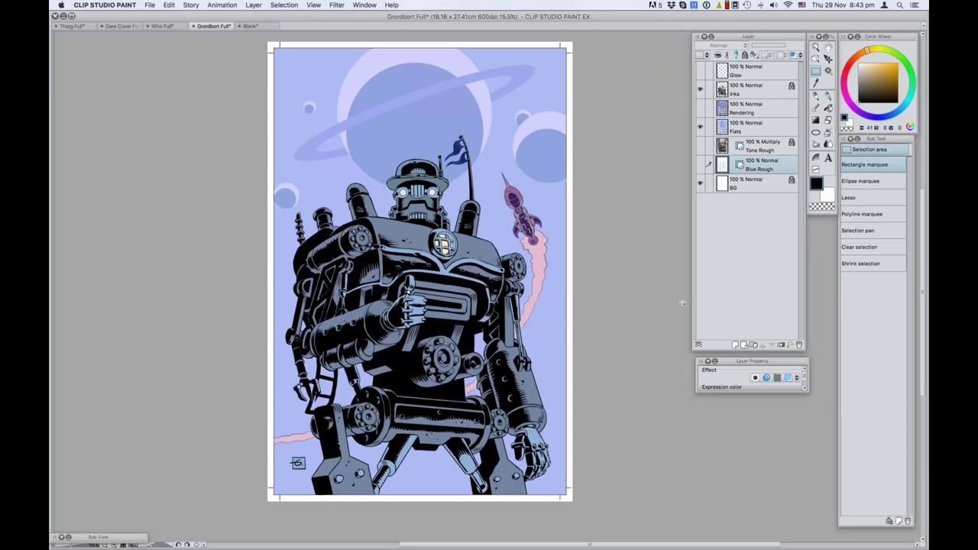
click(701, 109)
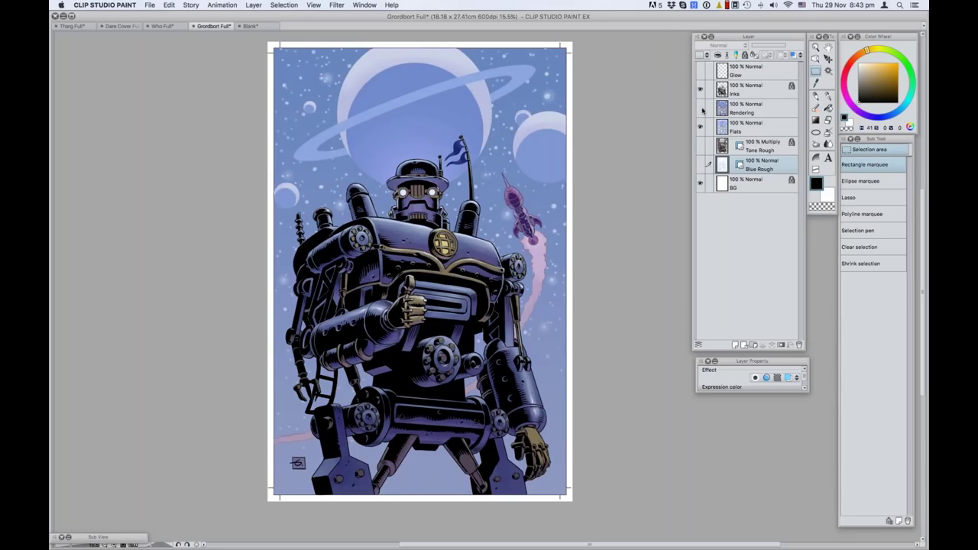
click(701, 109)
click(701, 109)
Show the Glow layer, toggling its visibility several times to compare the robot with and without the effect.
click(702, 72)
click(701, 72)
click(701, 73)
click(701, 73)
click(702, 72)
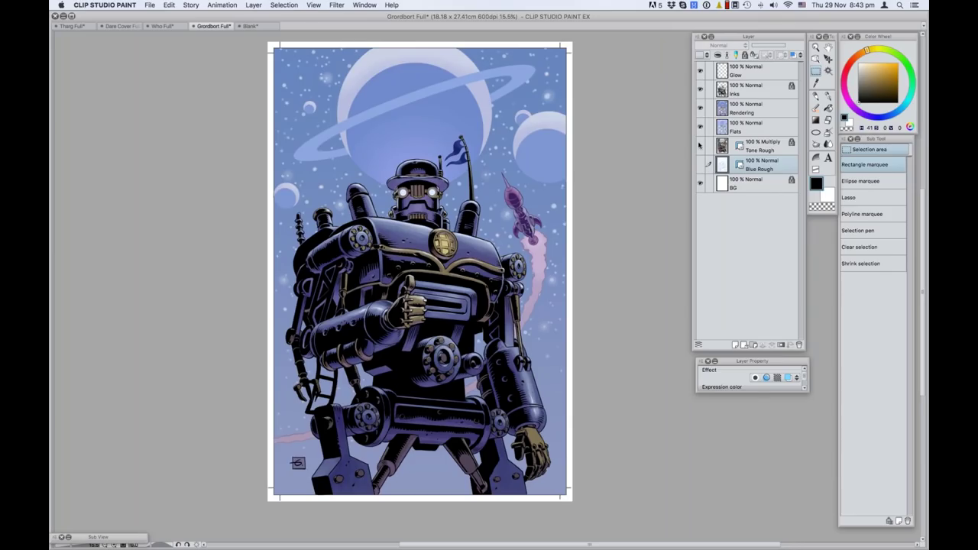
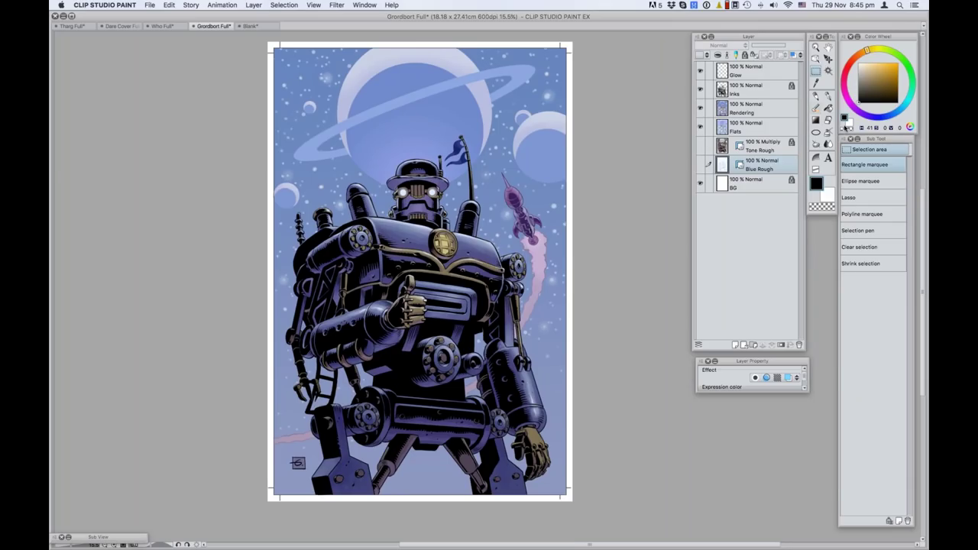
Activate the Brush tool and browse the brushes in the Frenden group.
key(b)
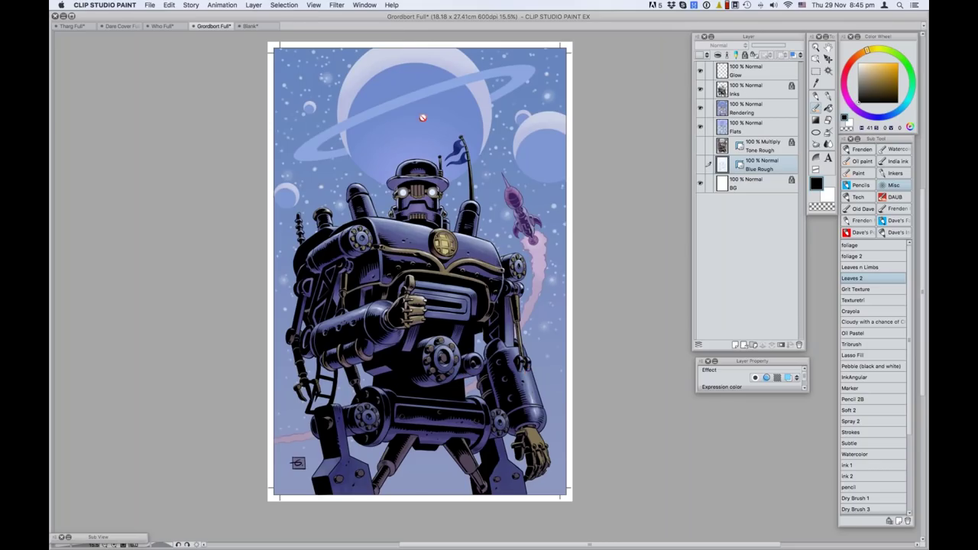
click(365, 6)
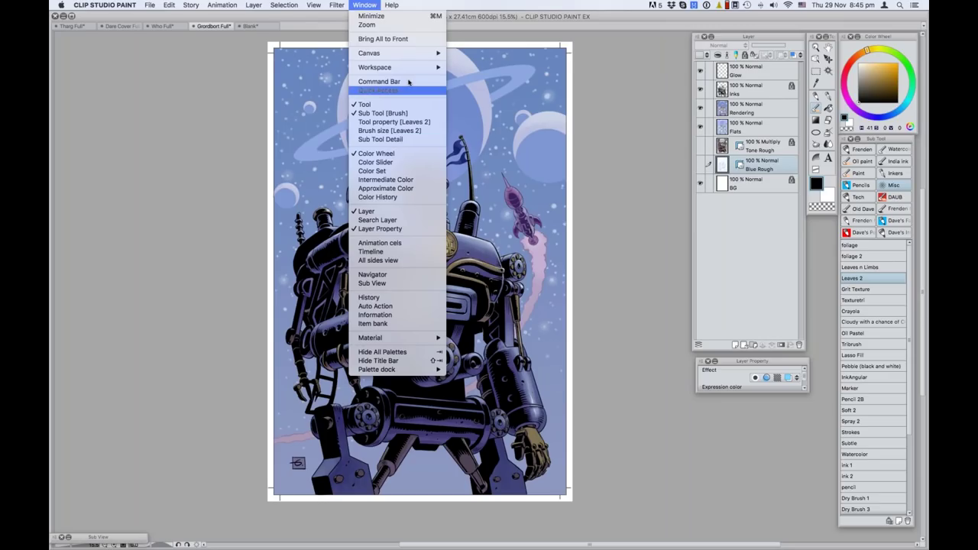
click(456, 32)
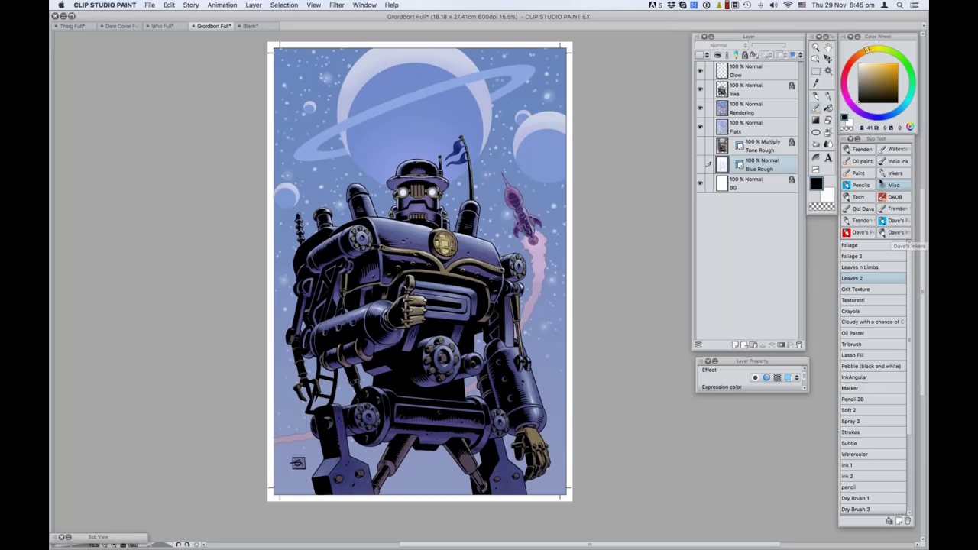
click(873, 150)
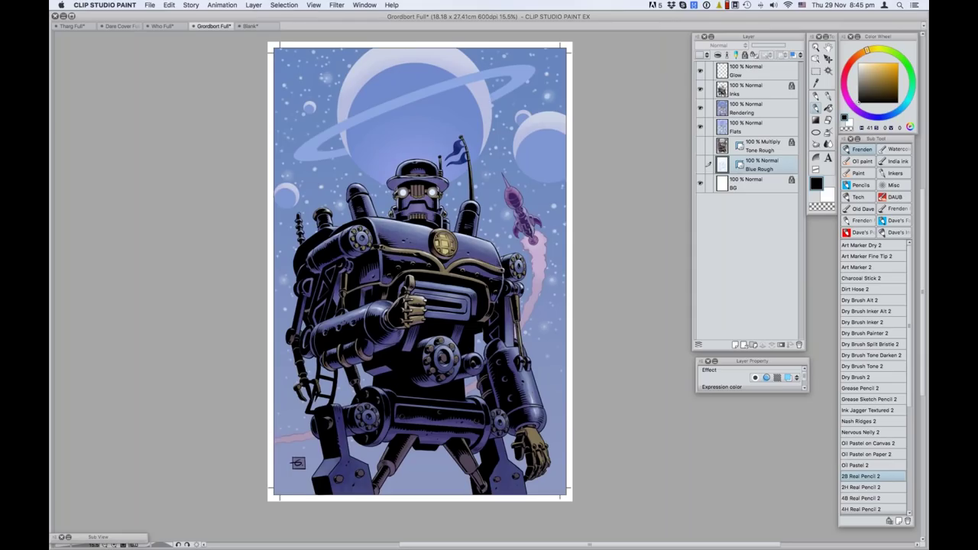
scroll(911, 349, down, 1)
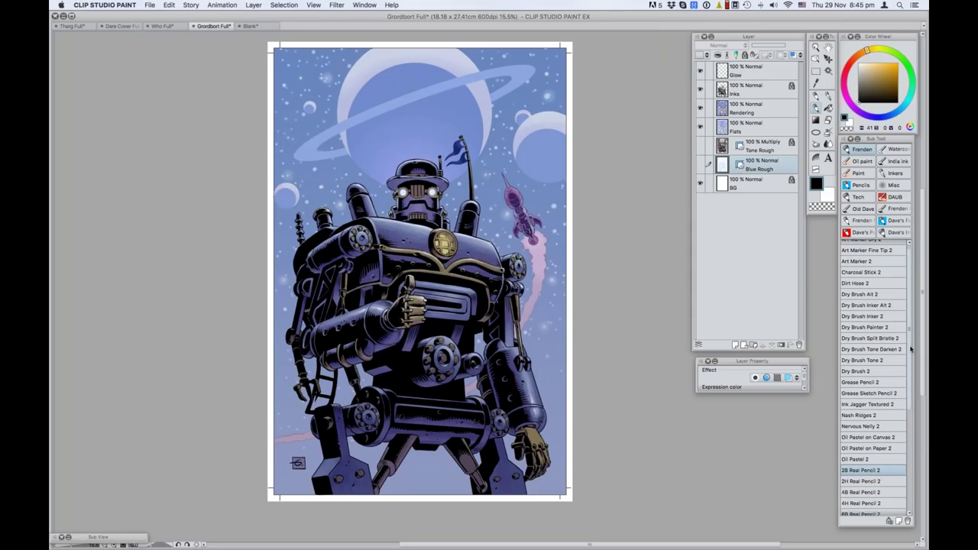
scroll(911, 349, down, 1)
scroll(911, 353, down, 1)
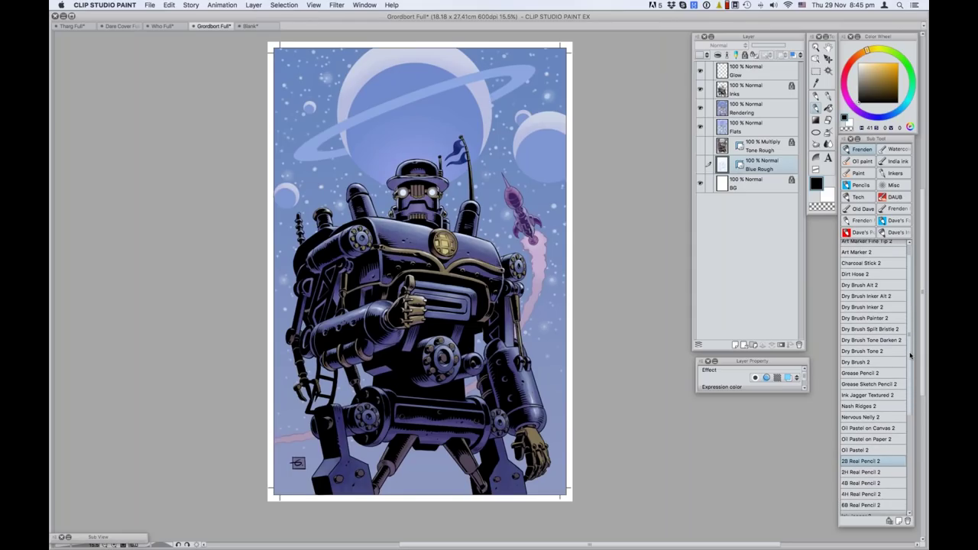
scroll(910, 355, down, 5)
scroll(913, 394, down, 3)
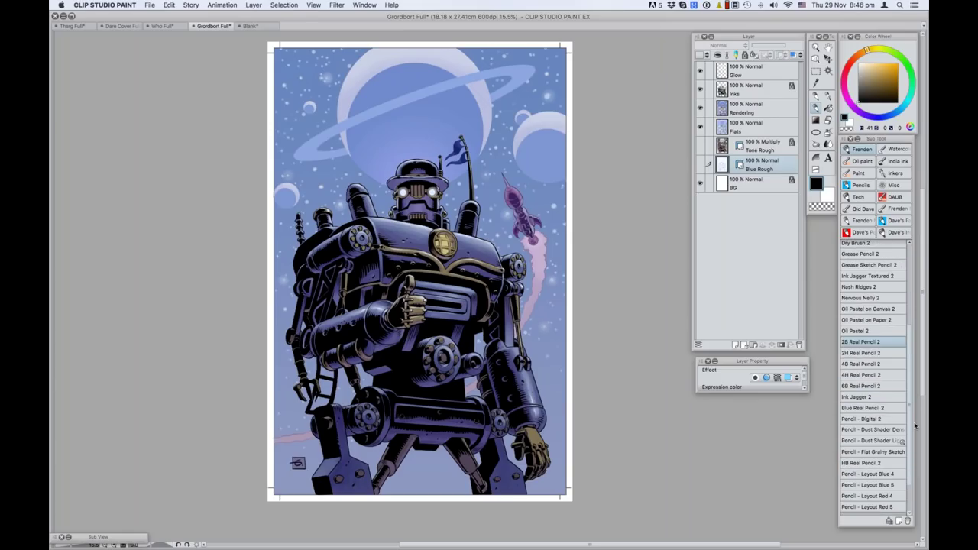
scroll(915, 447, down, 3)
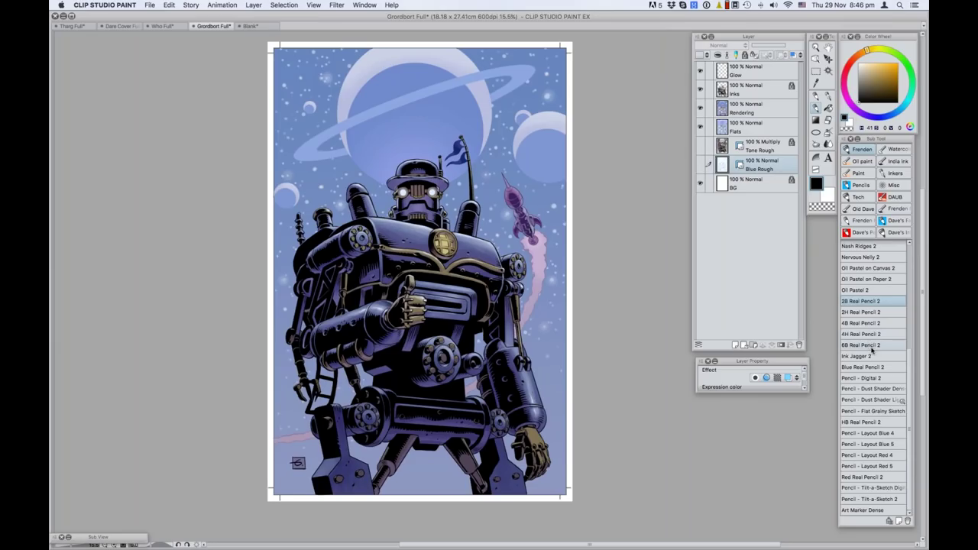
Open the DAUB brush group and look through its brushes, including the JB and Paper Texture sets.
click(896, 198)
drag(911, 276, 897, 401)
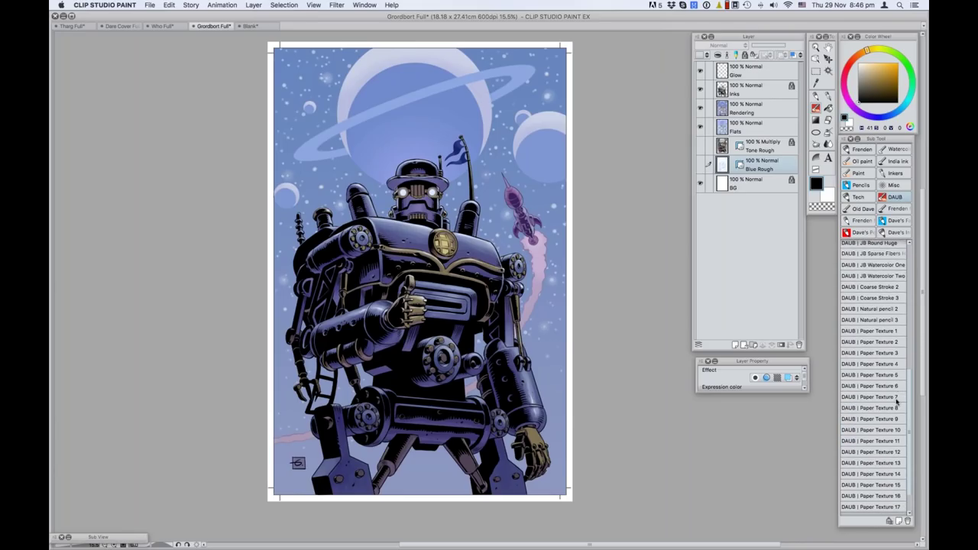
scroll(897, 401, down, 2)
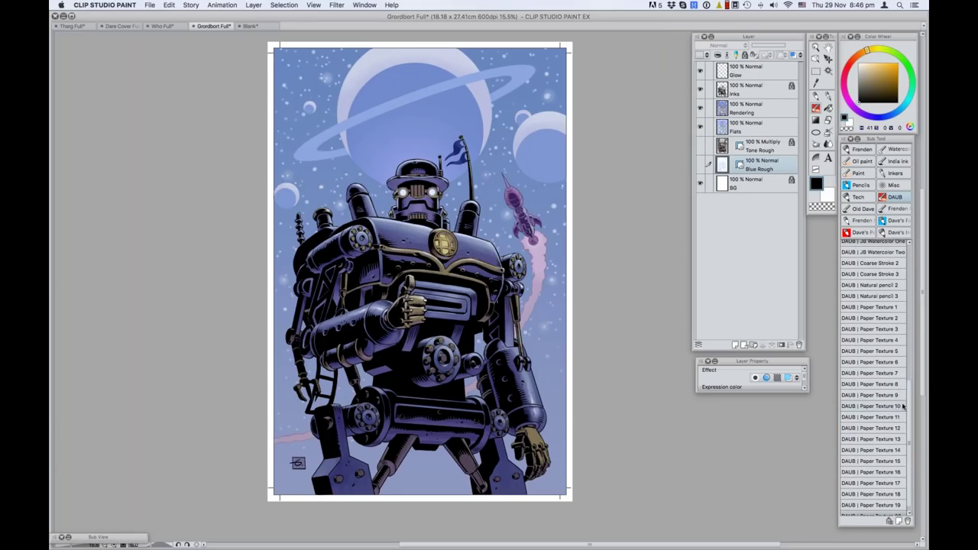
scroll(911, 410, down, 1)
scroll(910, 410, up, 2)
scroll(917, 391, up, 5)
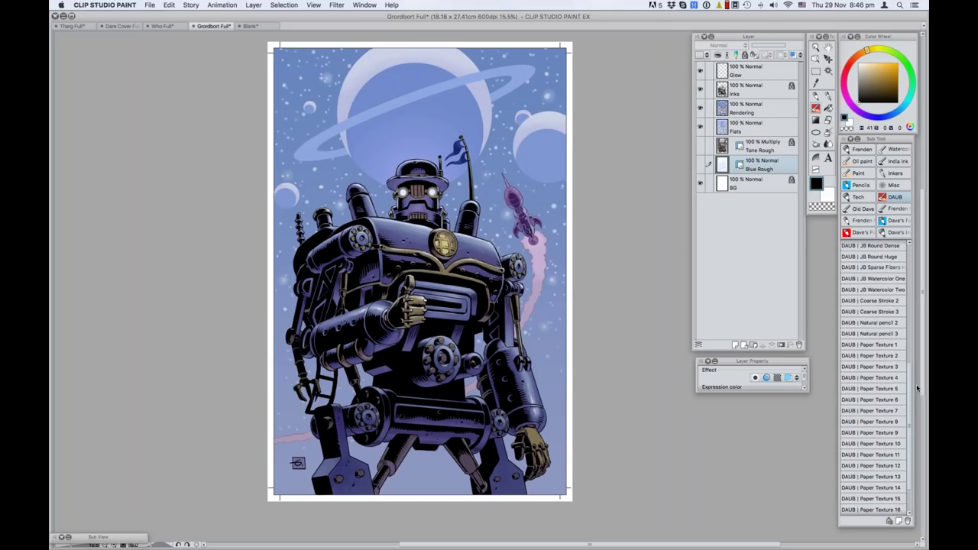
scroll(920, 363, up, 3)
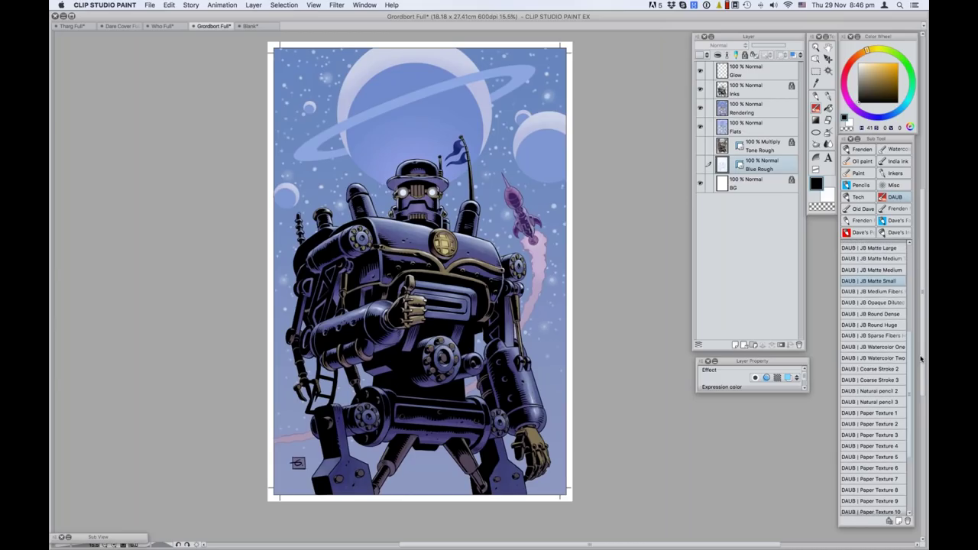
scroll(921, 346, up, 10)
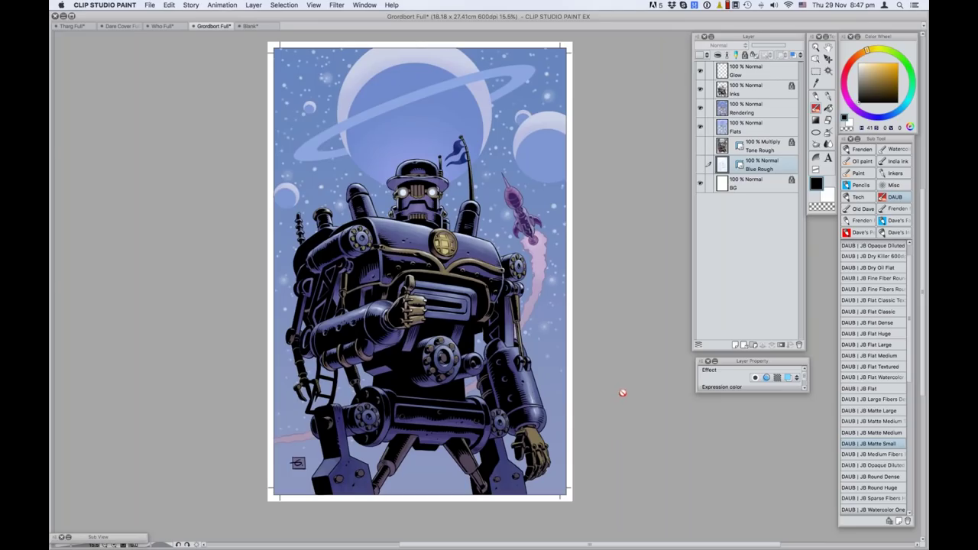
Take a closer look at the robot illustration.
scroll(634, 396, up, 1)
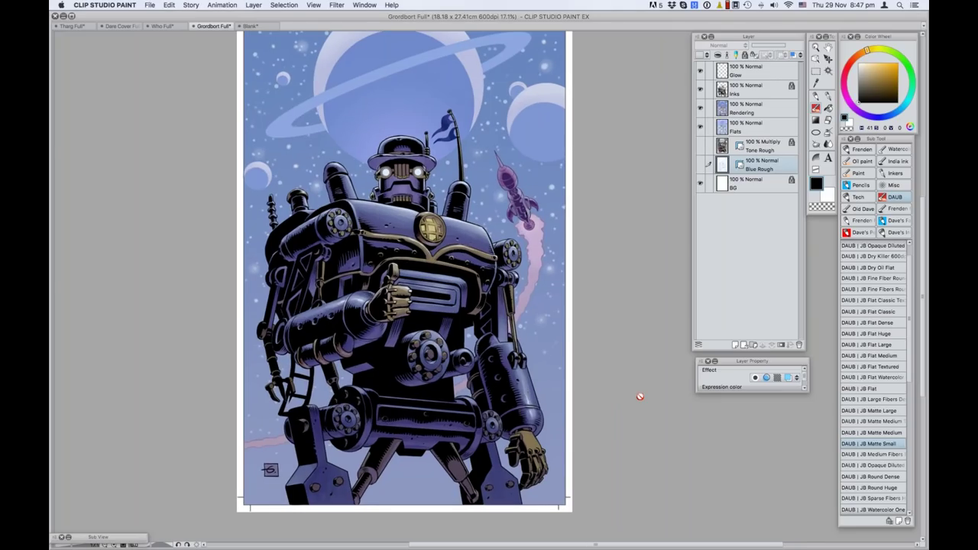
scroll(640, 397, up, 2)
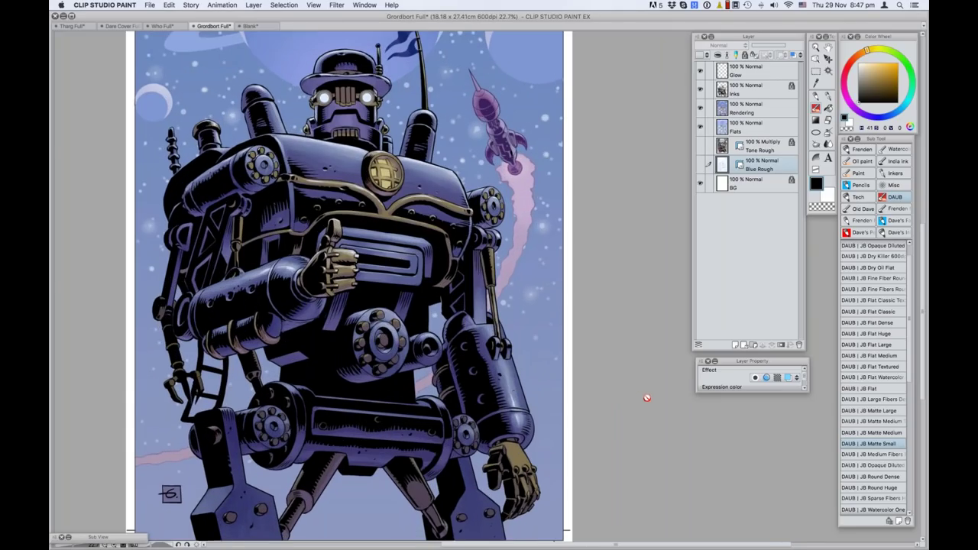
scroll(647, 396, up, 1)
scroll(626, 393, down, 1)
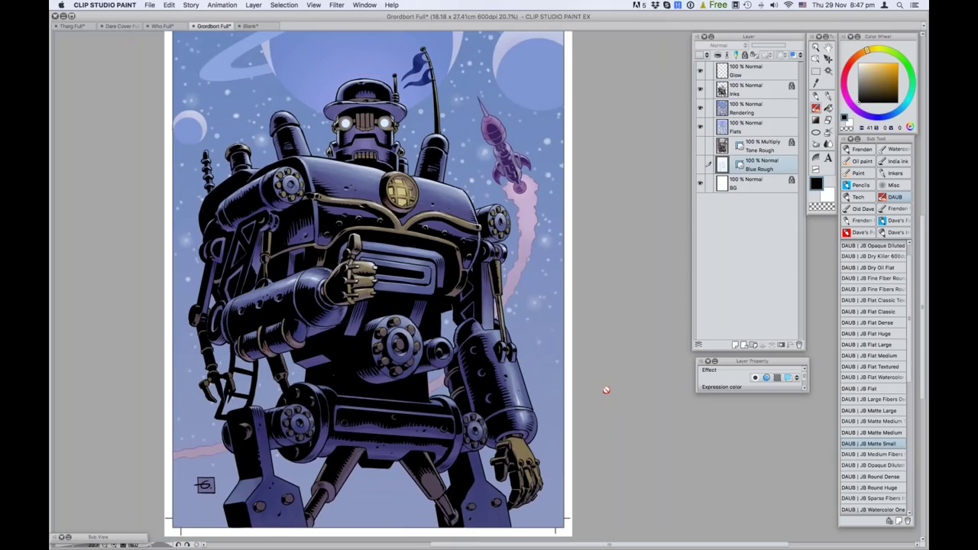
scroll(606, 390, up, 1)
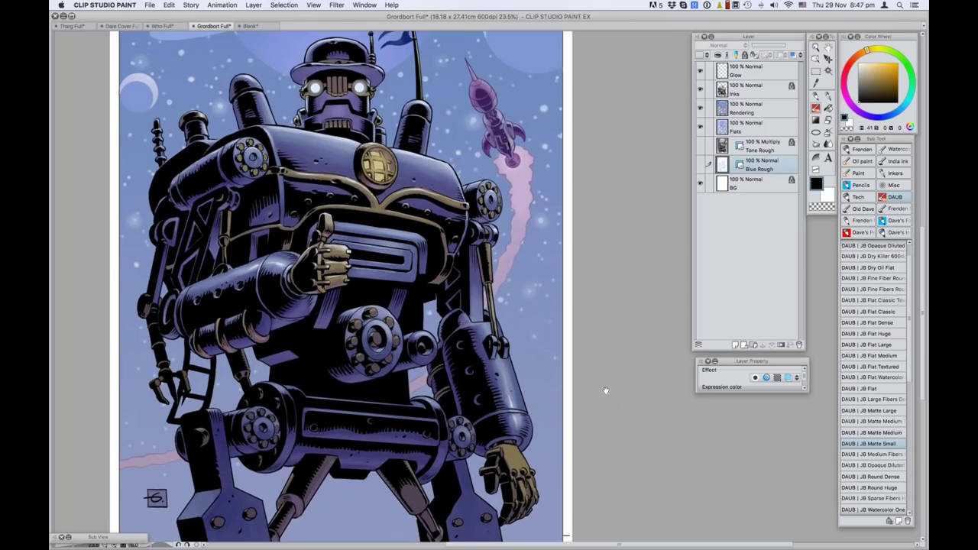
scroll(606, 390, up, 2)
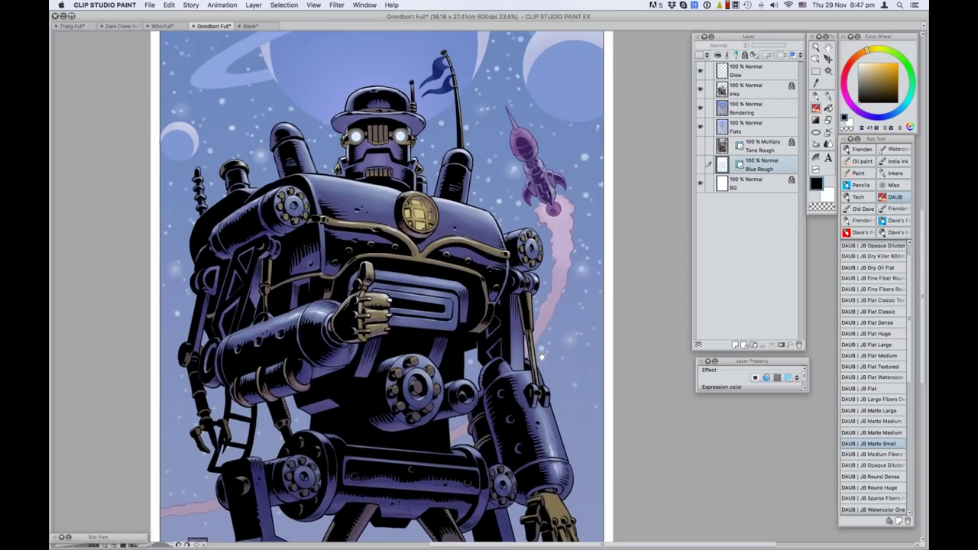
scroll(540, 355, up, 3)
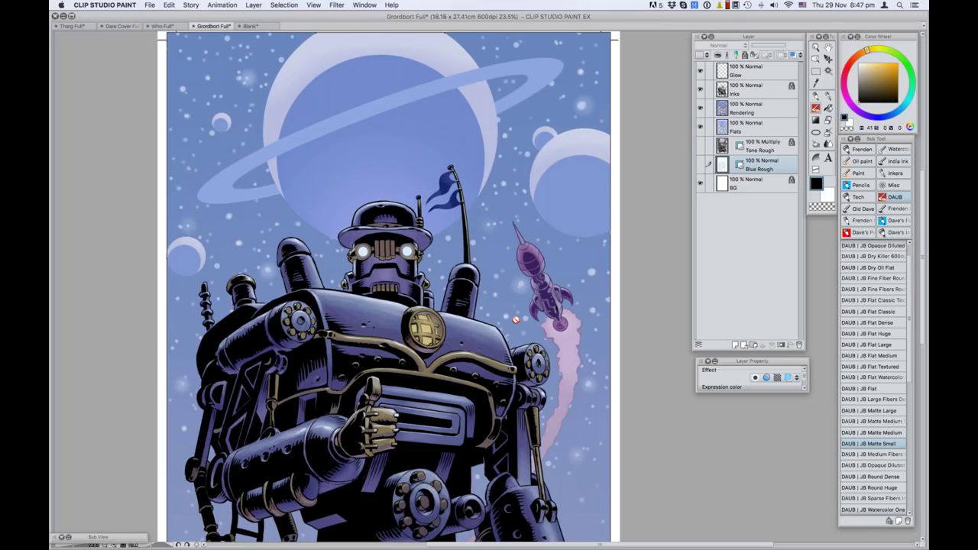
click(61, 7)
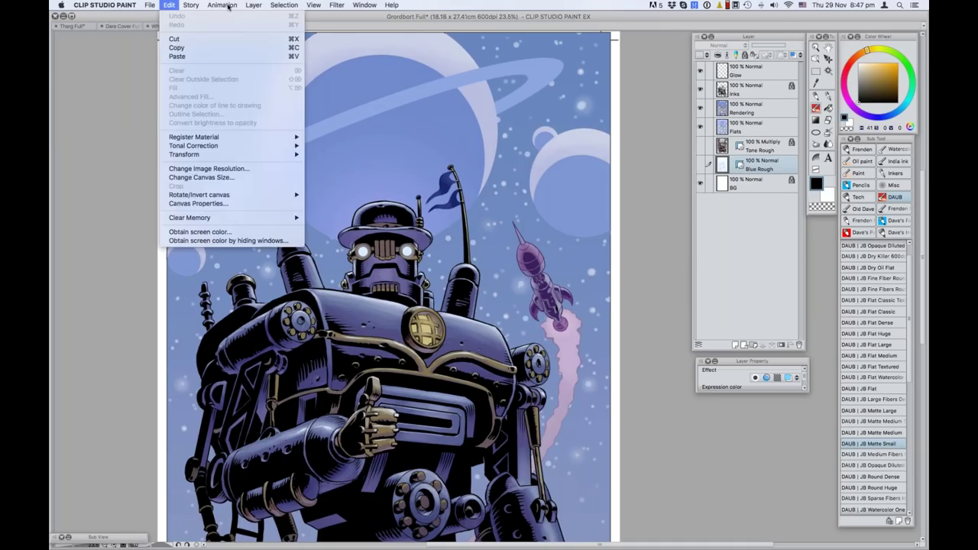
click(630, 279)
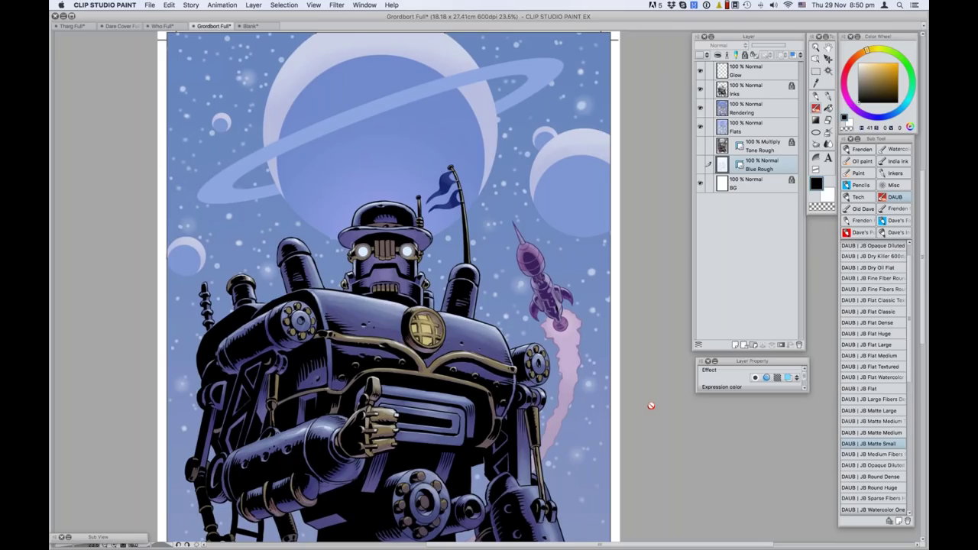
Review the page presets, canvas dimensions and resolution settings for a new comic document, and close the setup without creating it.
click(153, 9)
click(155, 11)
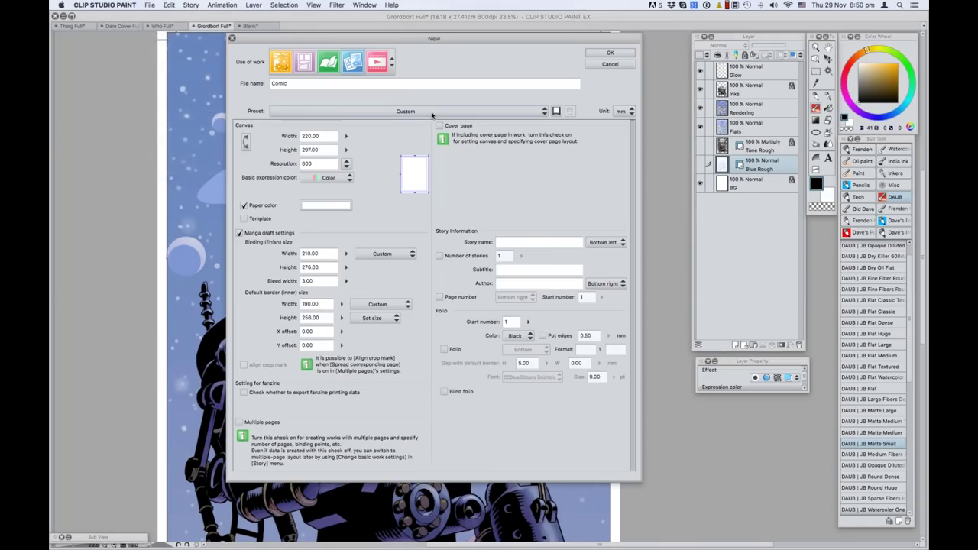
click(432, 113)
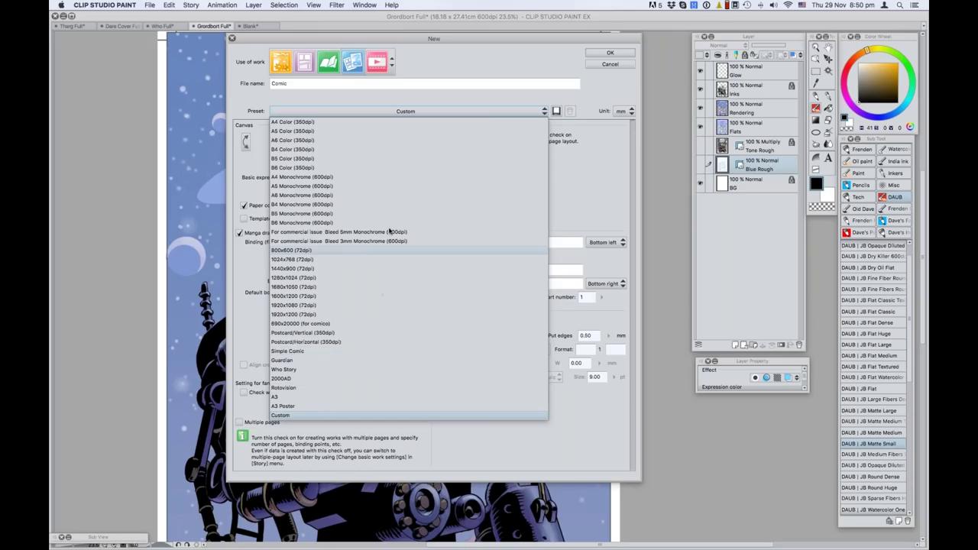
click(382, 111)
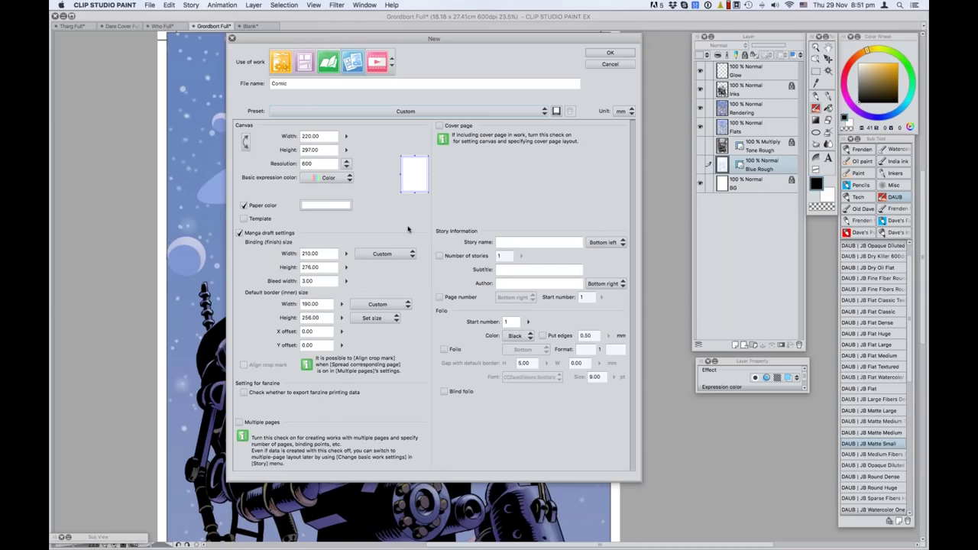
click(322, 149)
click(313, 164)
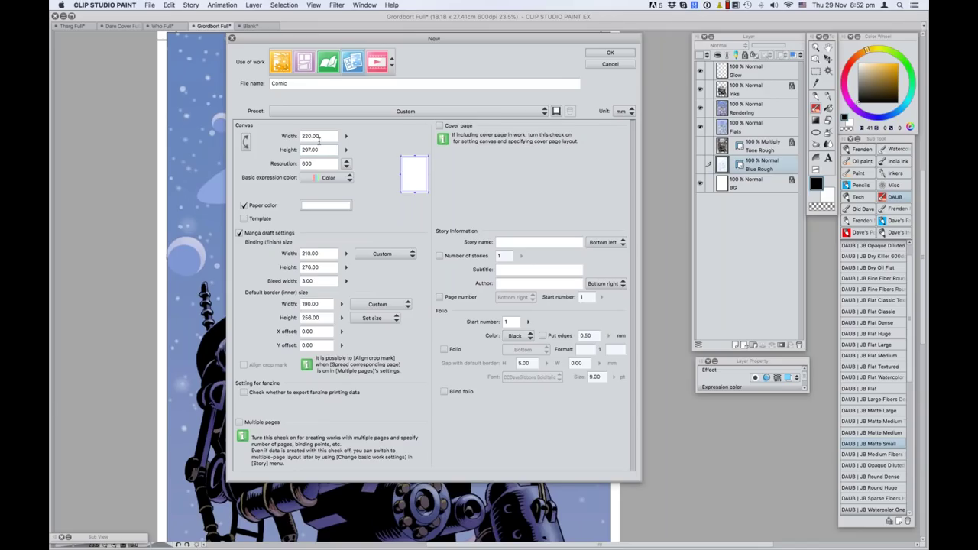
key(Tab)
click(232, 38)
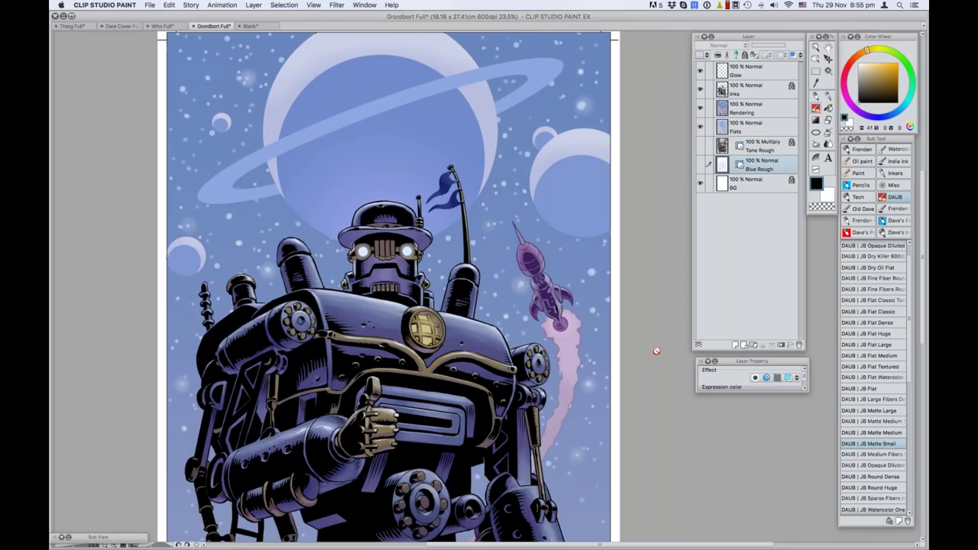
Show the Sub View palette alongside the robot illustration.
click(364, 5)
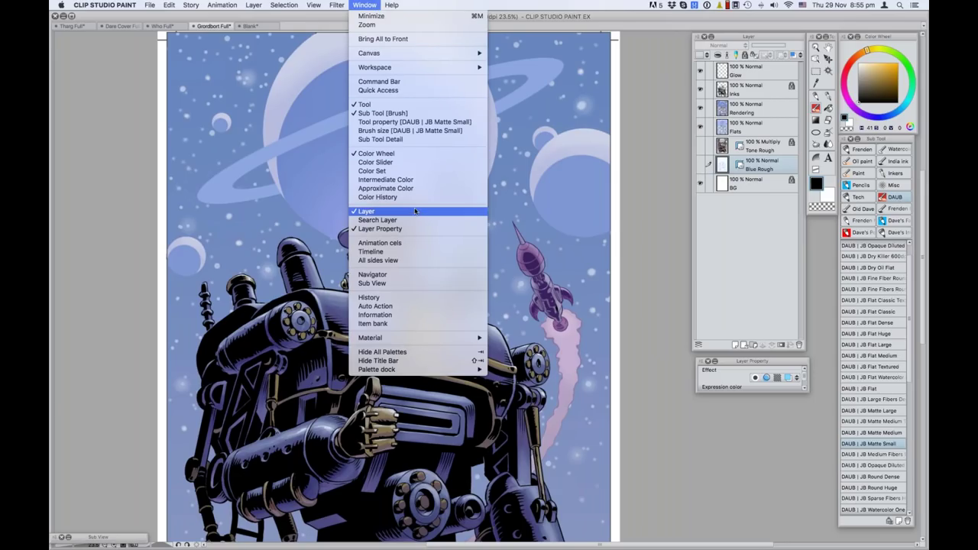
click(393, 284)
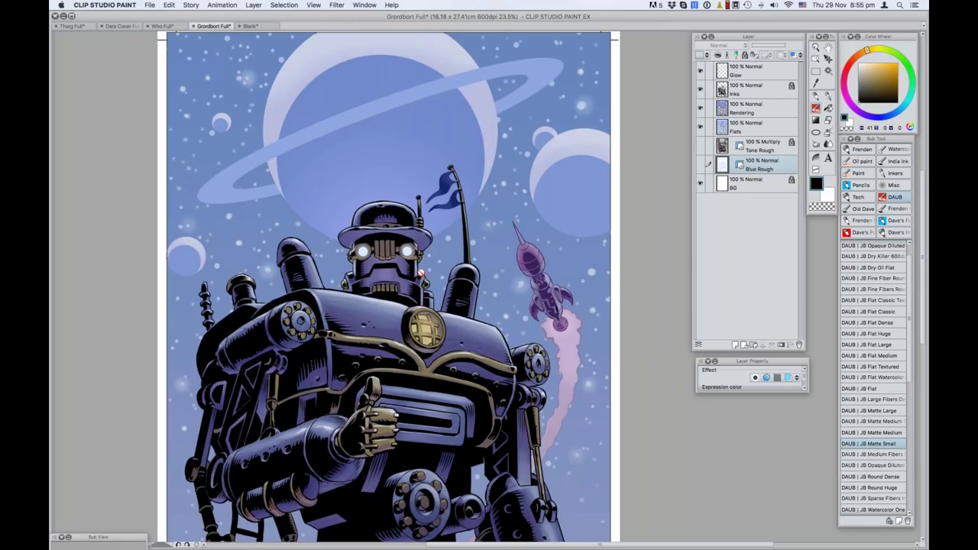